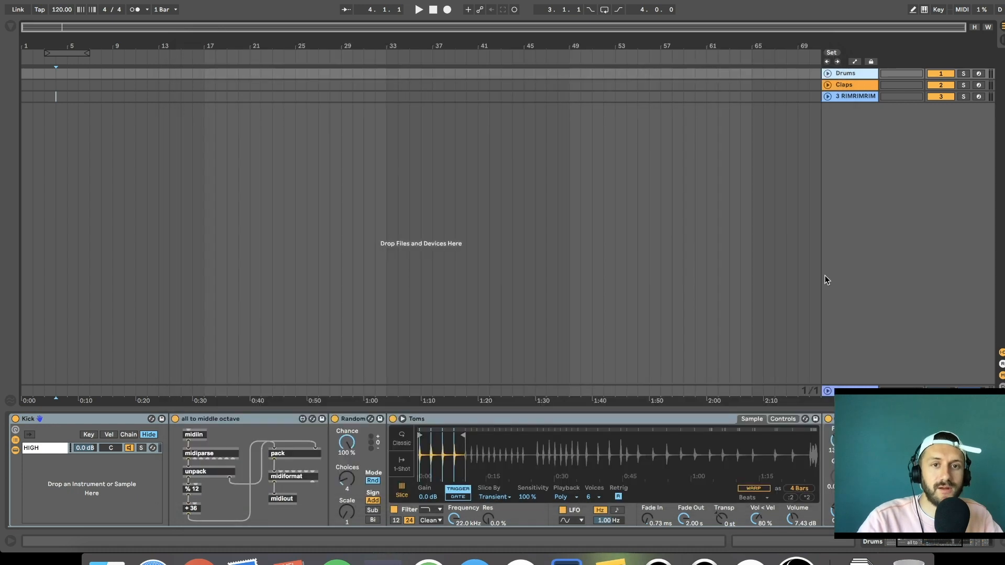
left_click(11, 26)
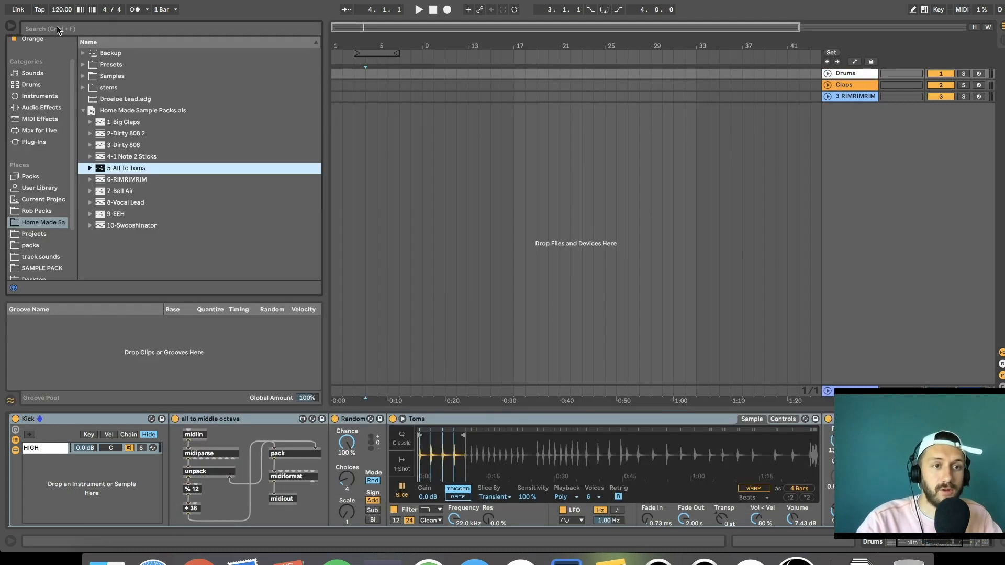
scroll(31, 96, "up", 2)
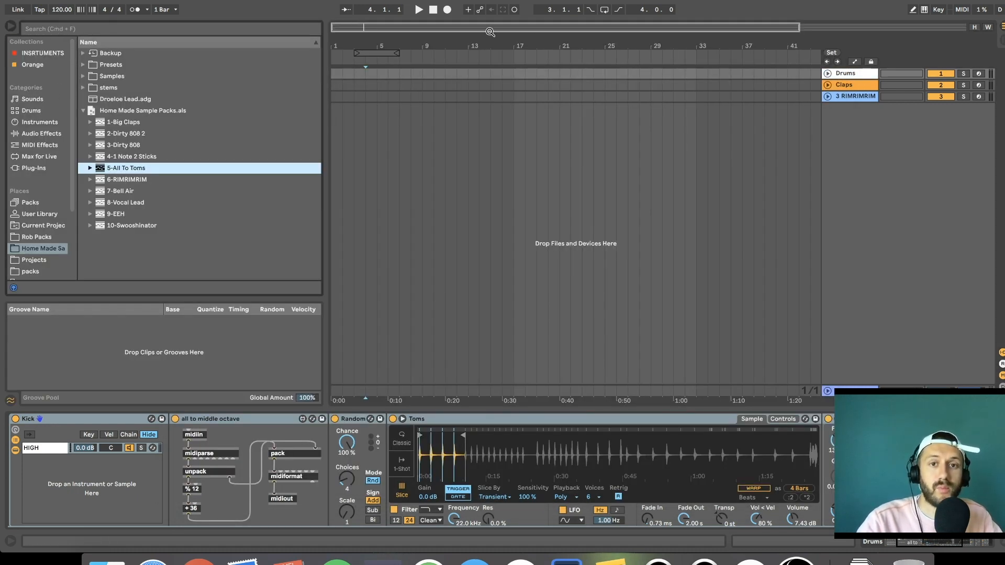
left_click_drag(491, 31, 519, 31)
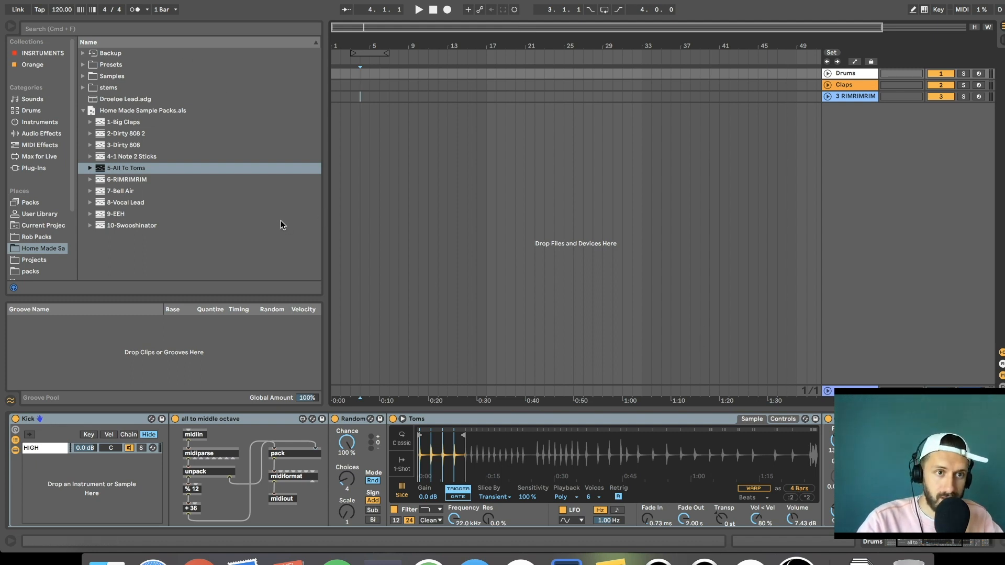
left_click(10, 26)
Unfold the Drums track and insert an empty four-bar MIDI clip on it from bar 33 to bar 37.
left_click(828, 74)
left_click(847, 76)
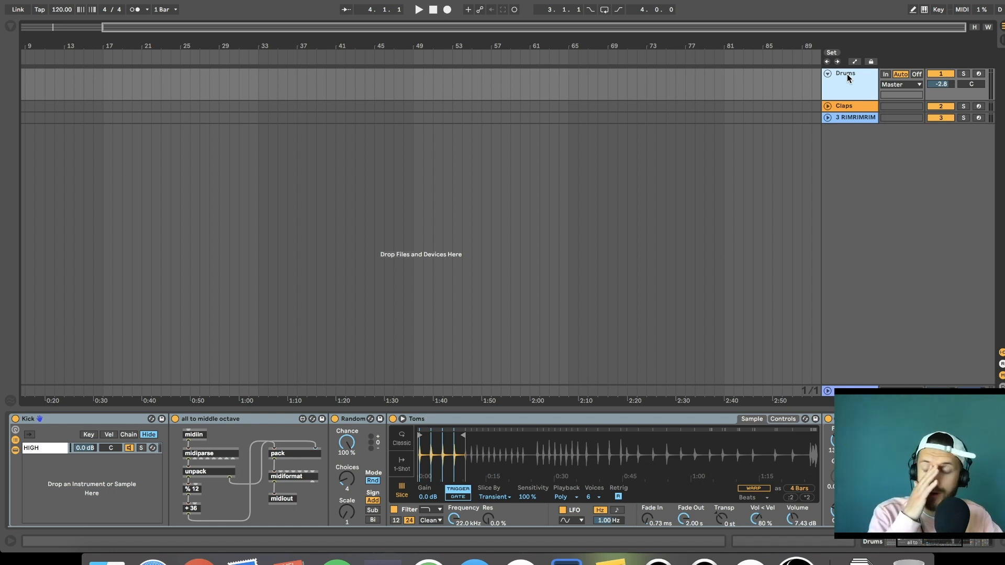
left_click(369, 93)
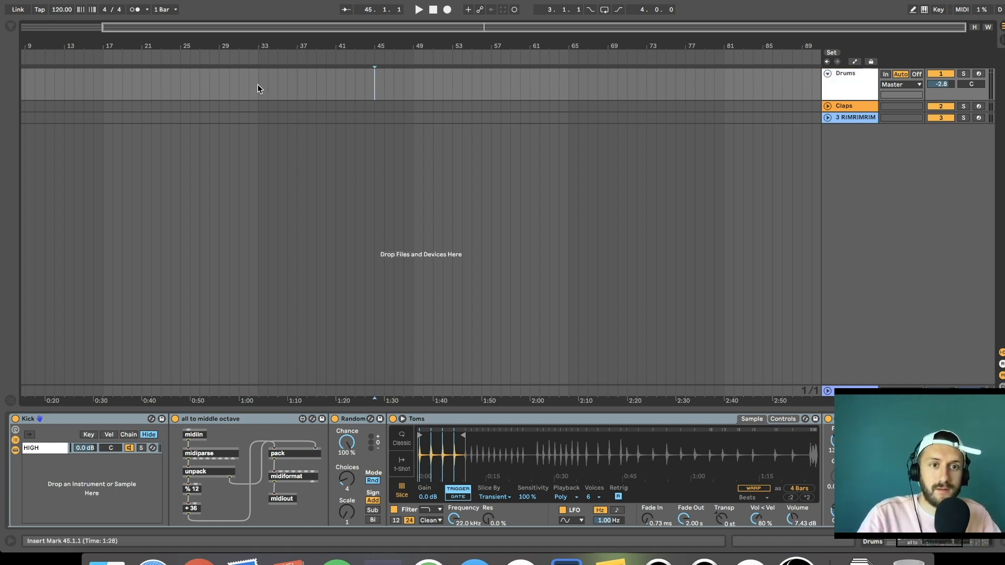
left_click_drag(258, 84, 292, 89)
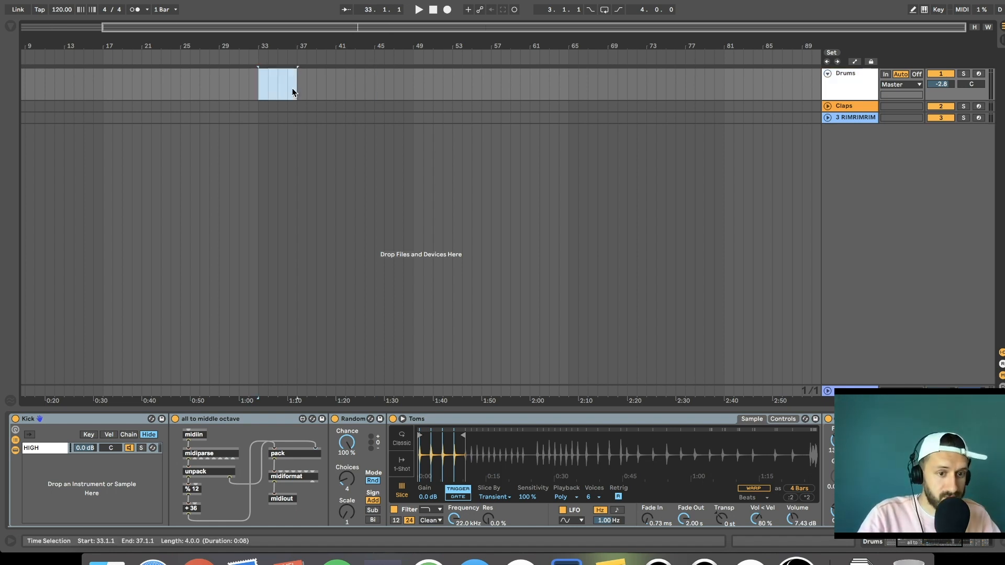
left_click(797, 561)
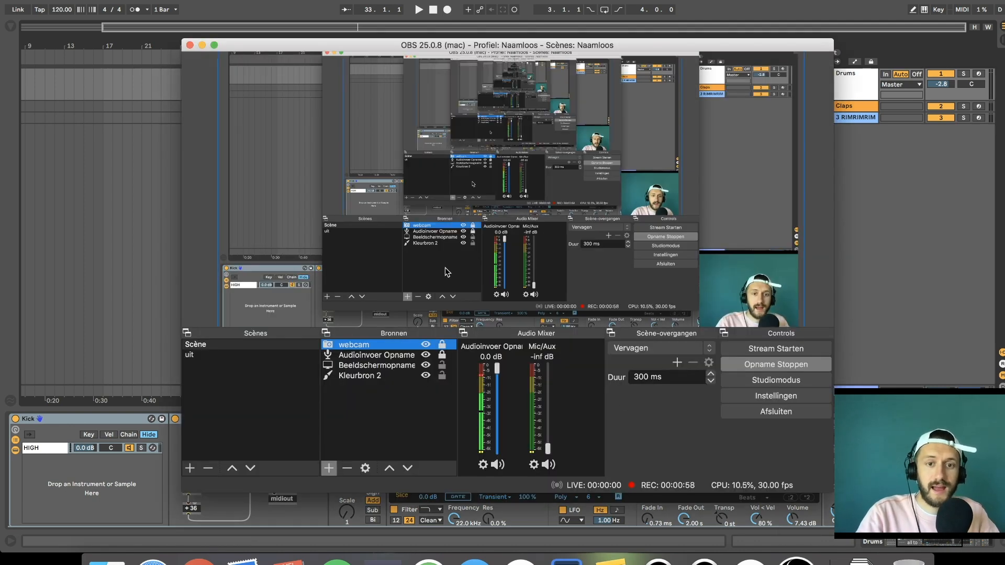
left_click(870, 258)
left_click_drag(261, 90, 286, 92)
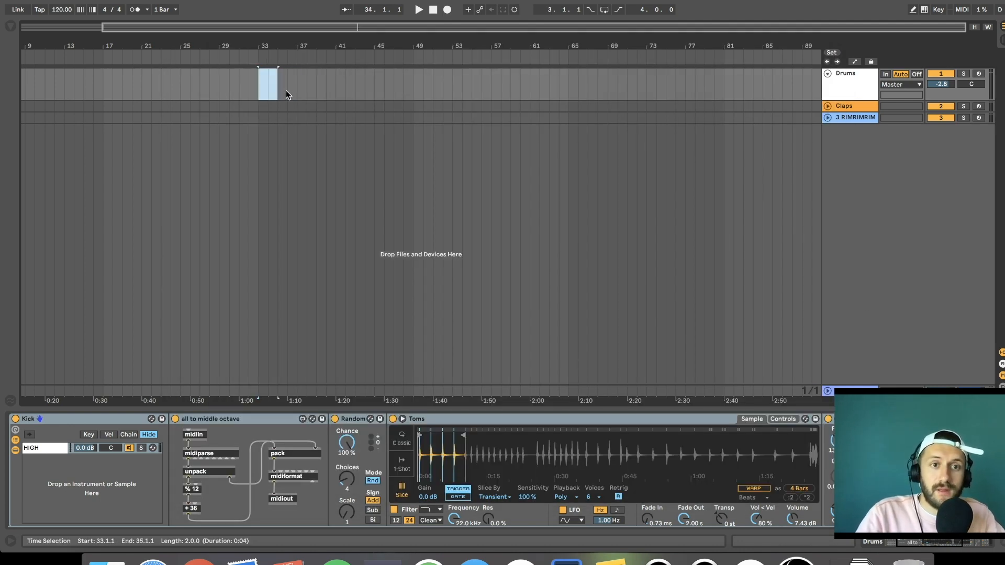
key("super+shift+m")
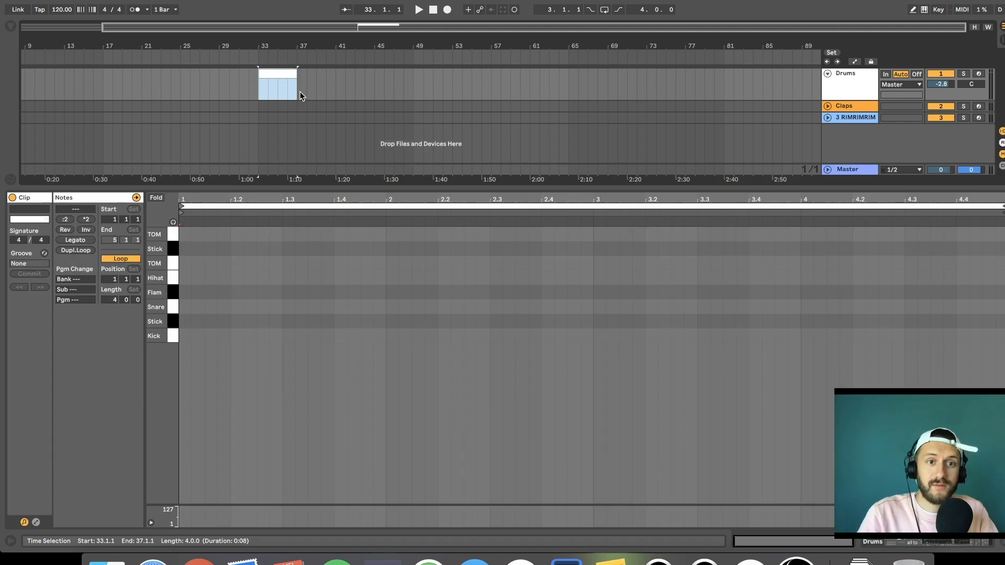
Rename the third track, 3 RIMRIMRIM, as Rim.
left_click(869, 116)
key("super+r")
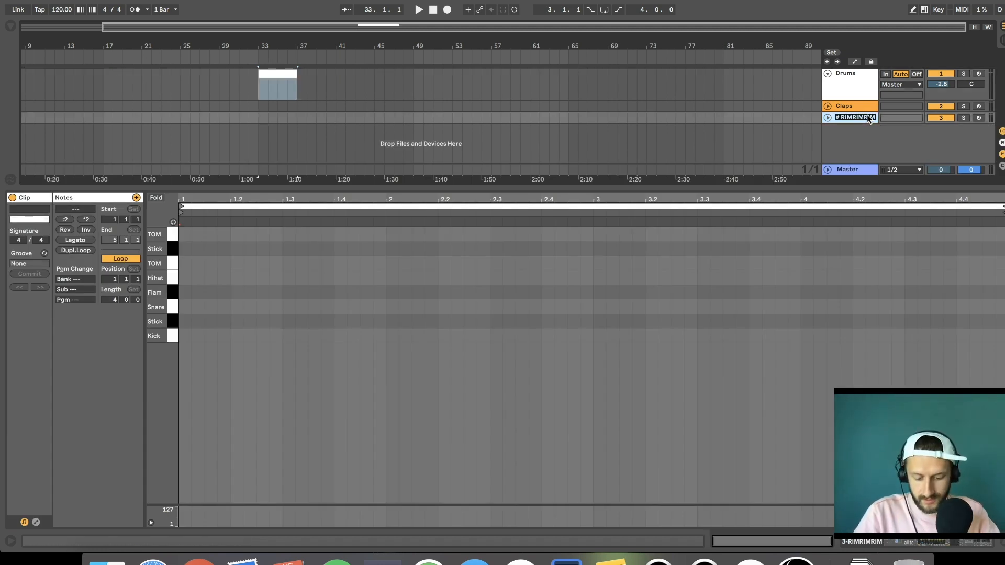
type("Rim")
key("Return")
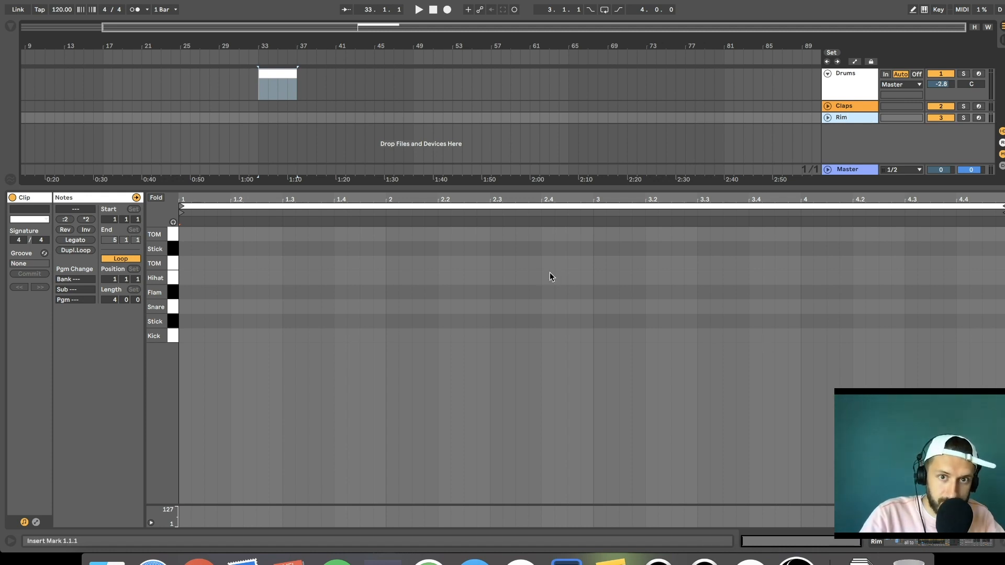
Unfold the Claps and Rim tracks and reduce the track heights so all three fit compactly.
left_click(277, 75)
scroll(337, 98, "left", 1)
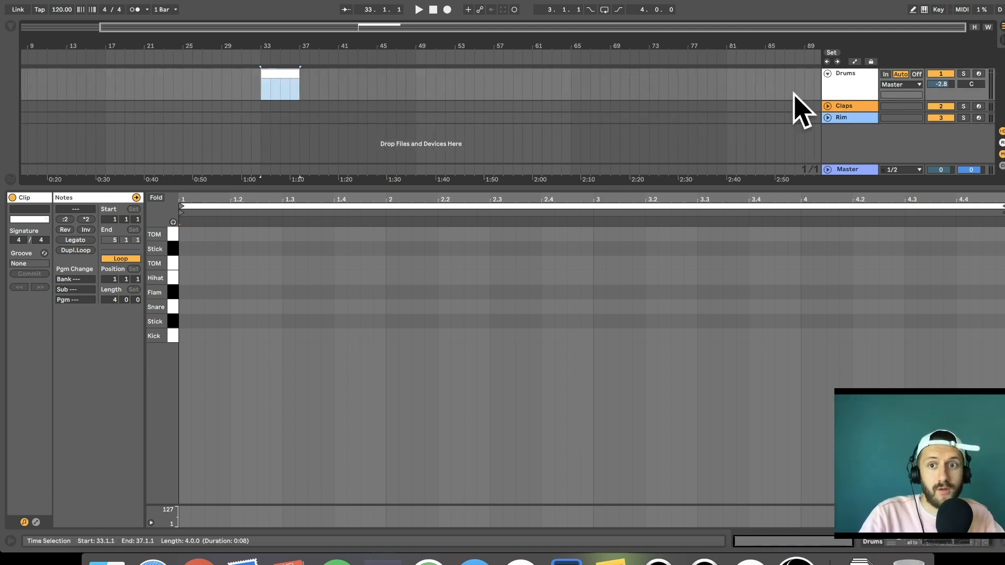
left_click(828, 106)
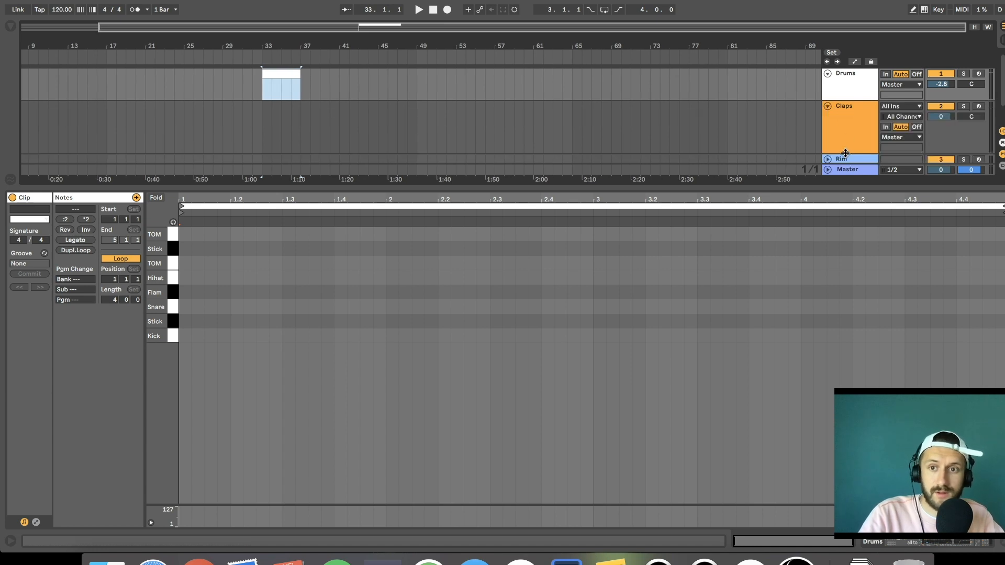
left_click_drag(846, 153, 844, 108)
left_click(828, 119)
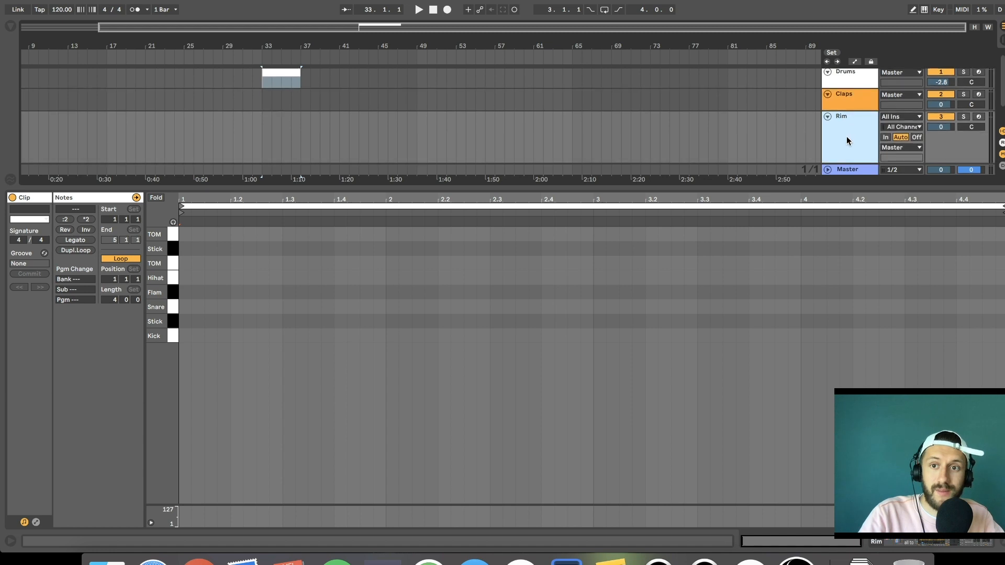
scroll(847, 135, "down", 1)
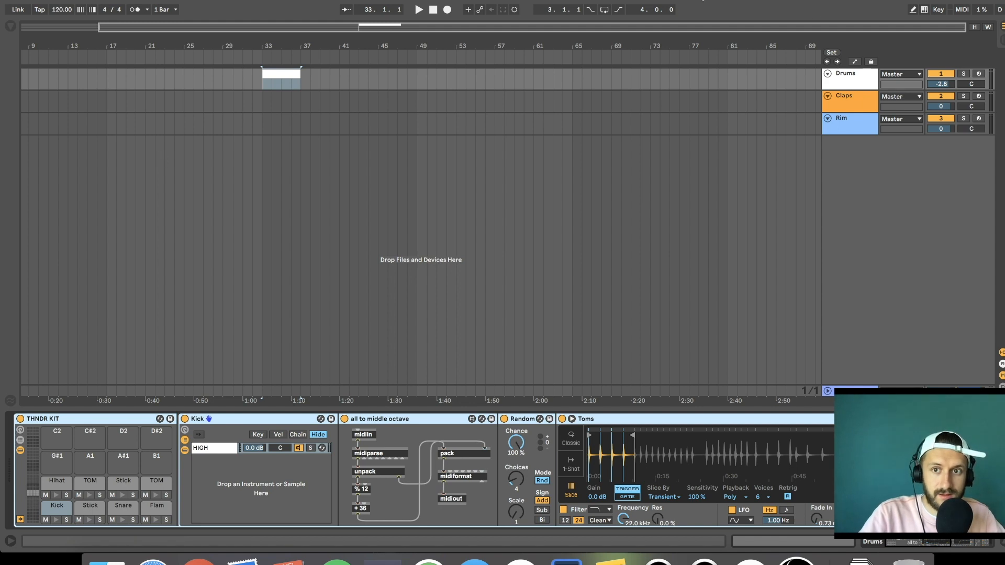
Set the volume of the Drums, Claps and Rim tracks to -20 dB each.
left_click(845, 78)
left_click(938, 84)
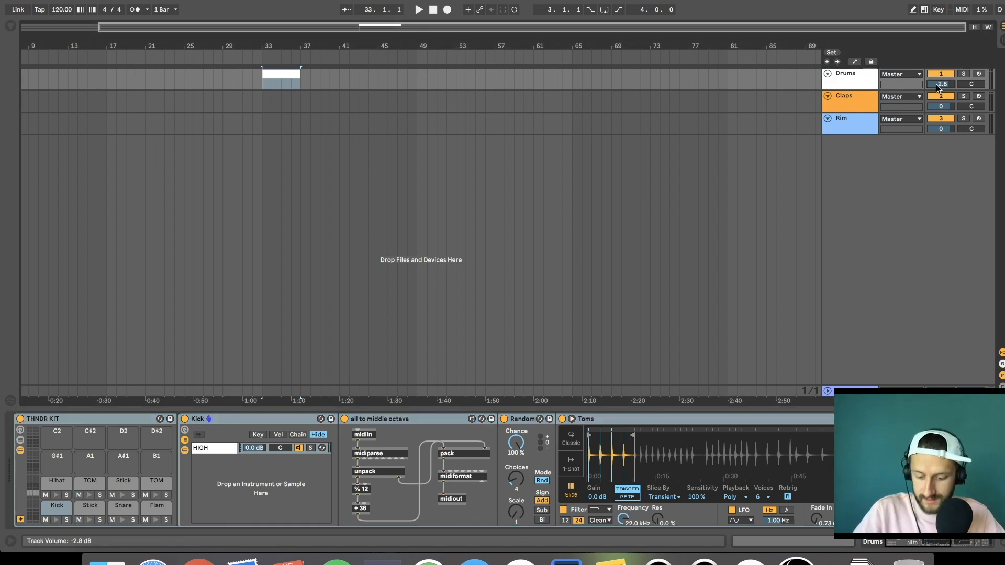
type("-20")
key("Return")
left_click(938, 104)
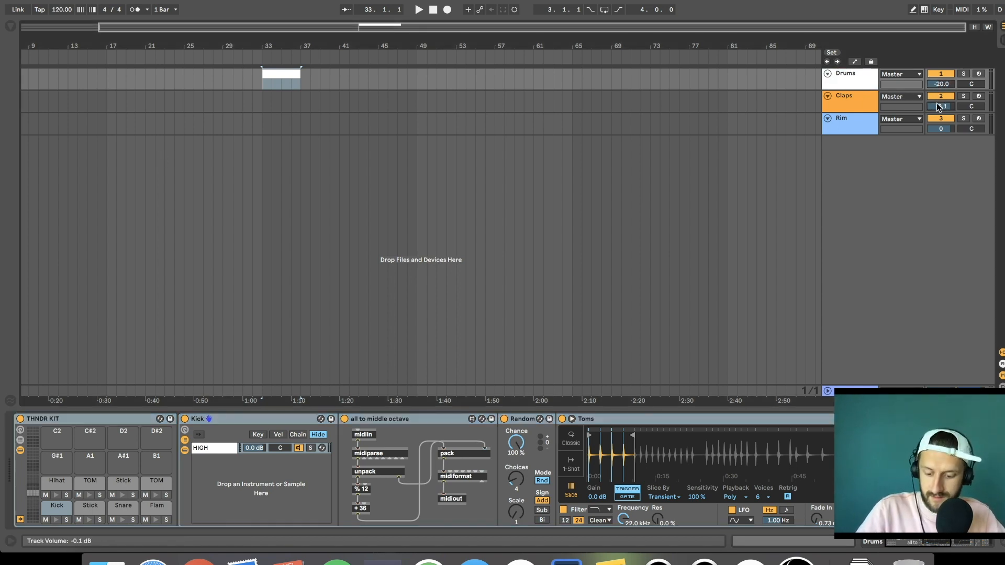
type("-20")
key("Return")
left_click(940, 129)
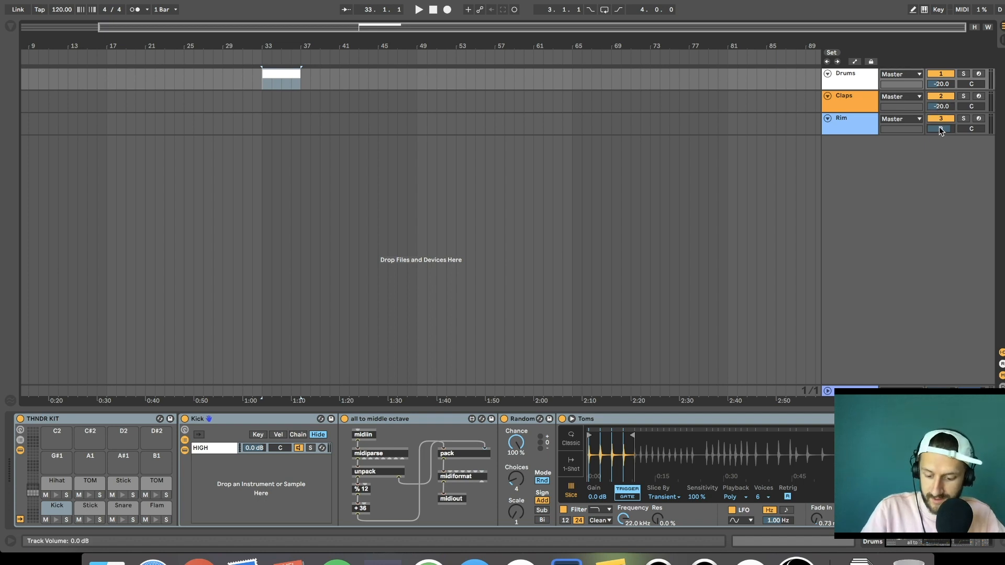
type("-20")
key("Return")
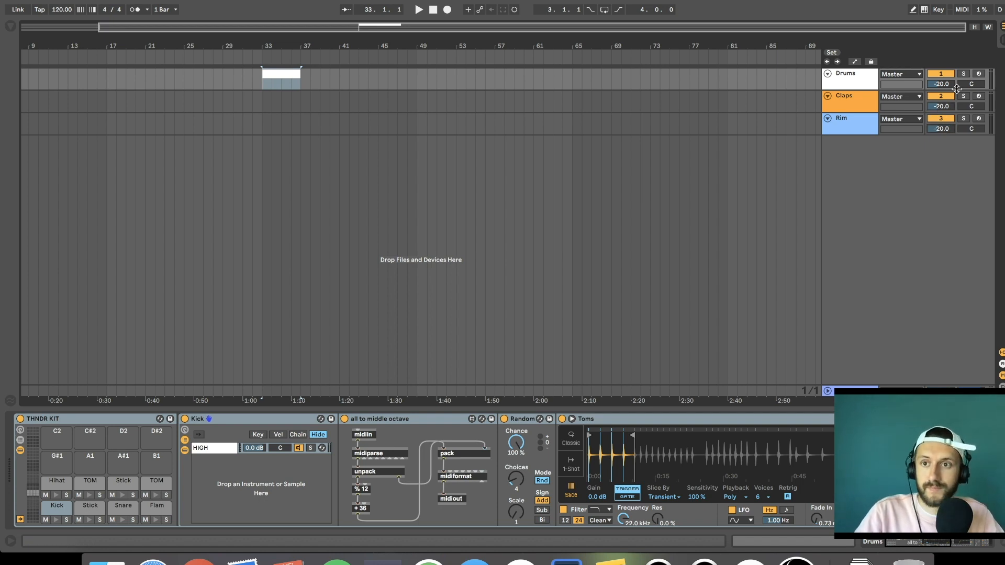
Arm the Drums track for recording and raise its volume to -6.7 dB while auditioning the kit.
left_click(978, 74)
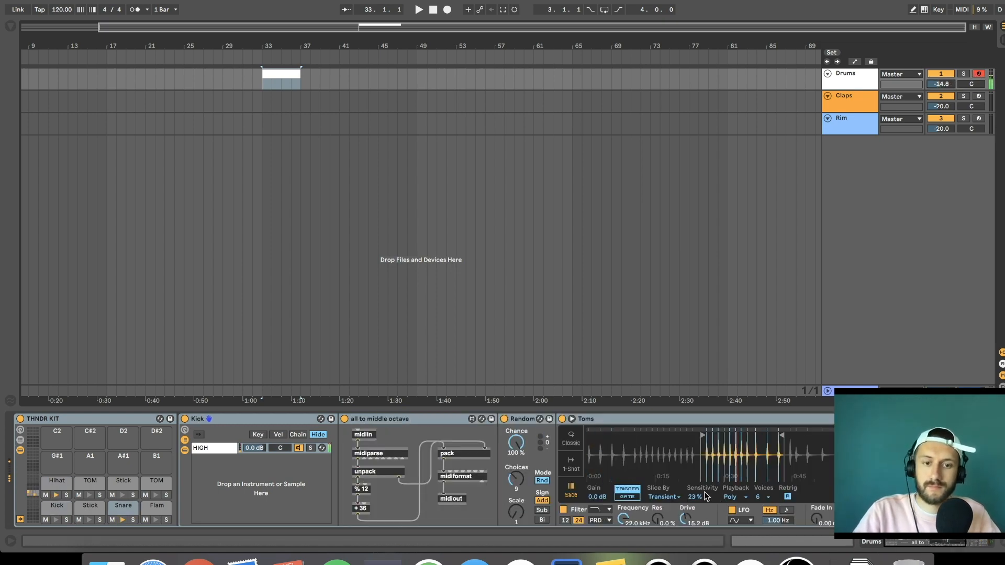
left_click(626, 455)
scroll(625, 456, "right", 10)
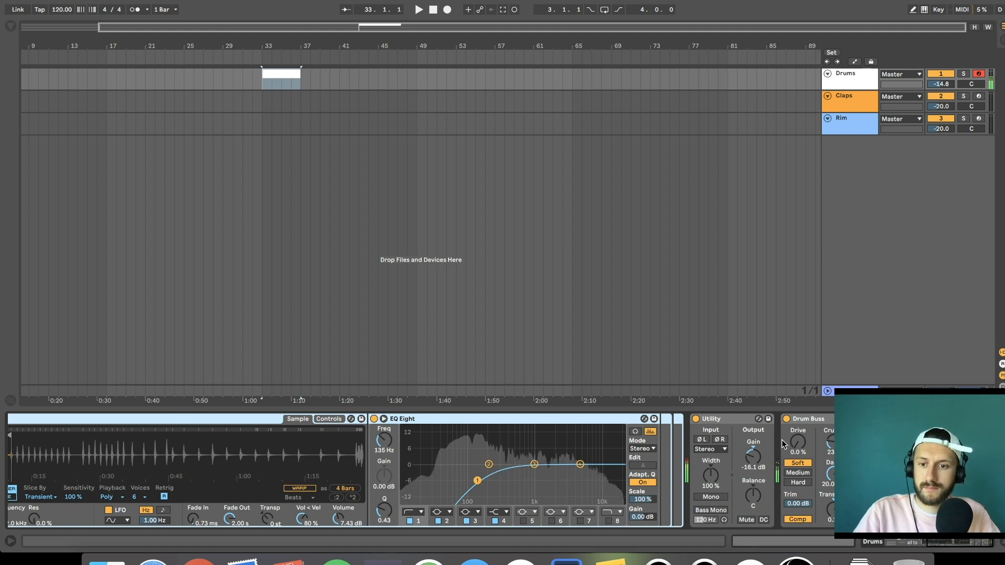
left_click_drag(941, 84, 942, 72)
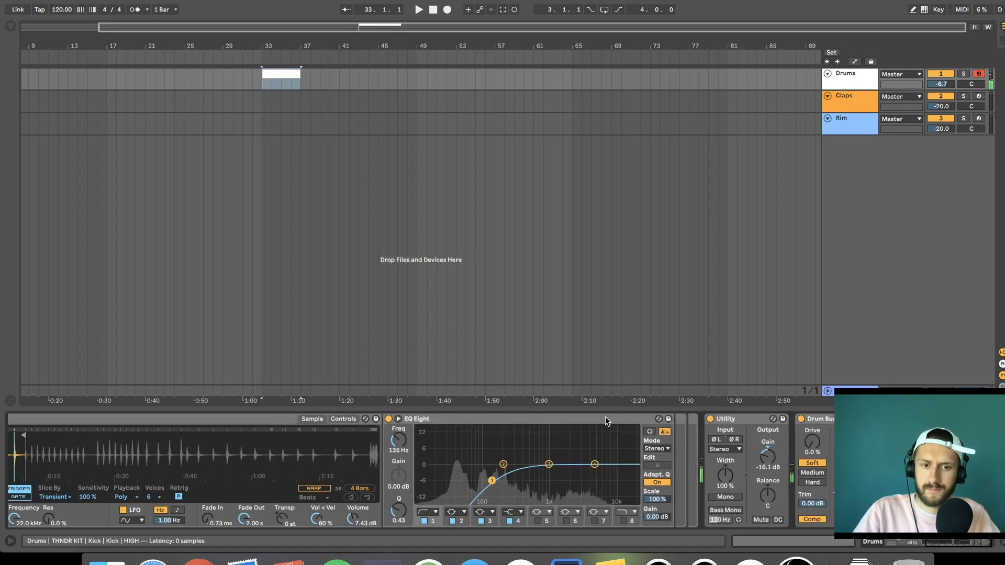
Lower the kick's EQ Eight low-cut band to 43.5 Hz with a Q of 0.75.
left_click(605, 420)
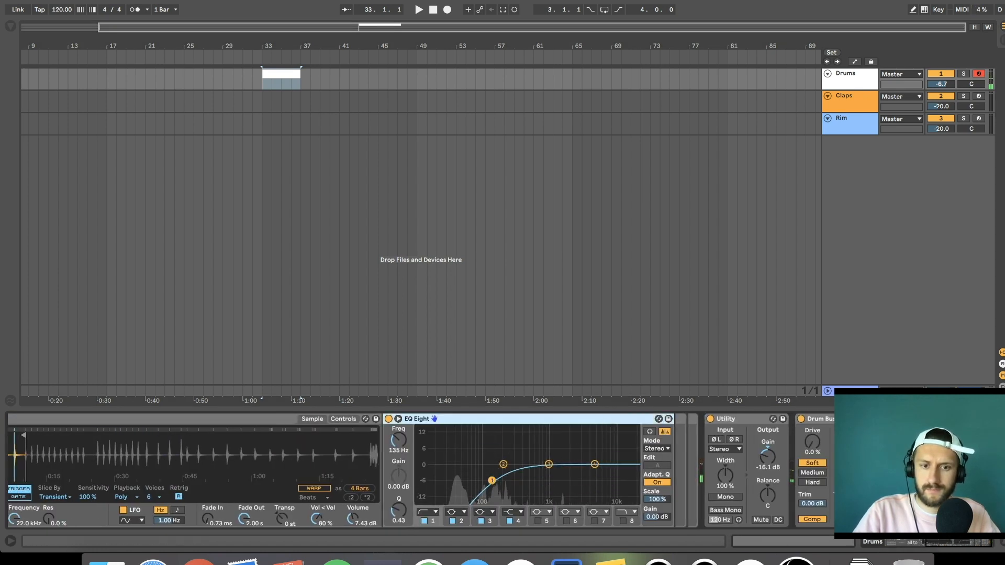
left_click_drag(493, 480, 459, 473)
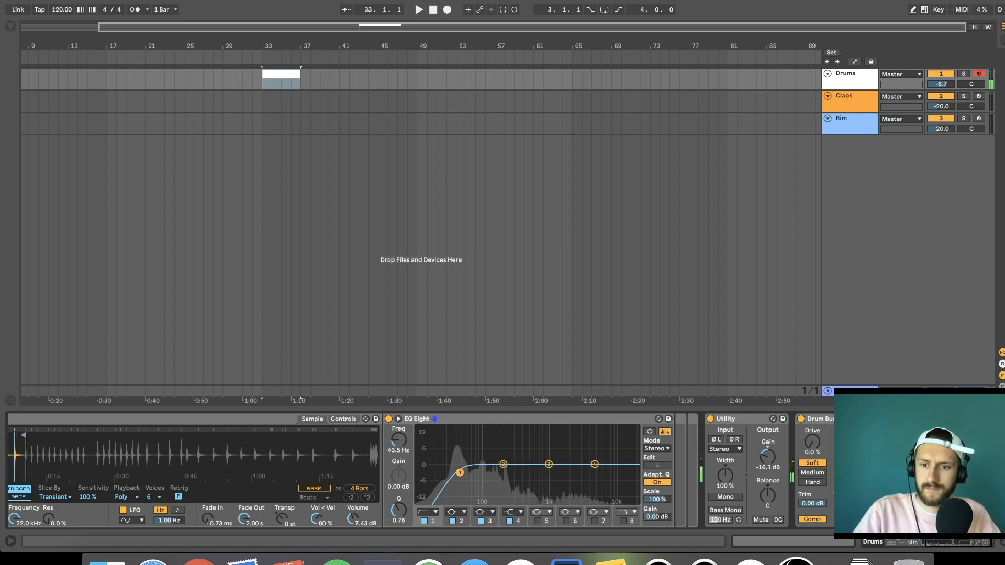
scroll(419, 471, "right", 10)
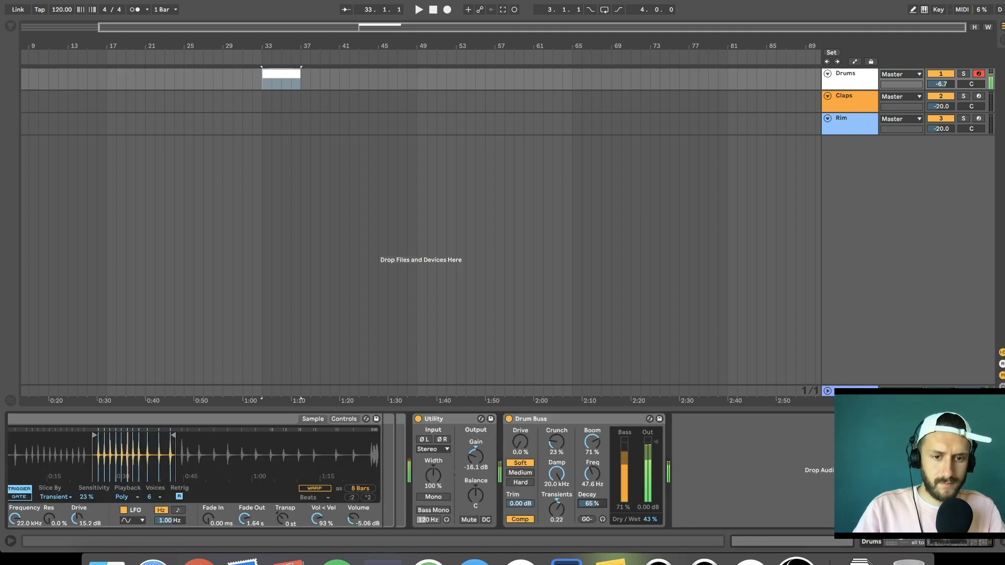
scroll(419, 471, "left", 10)
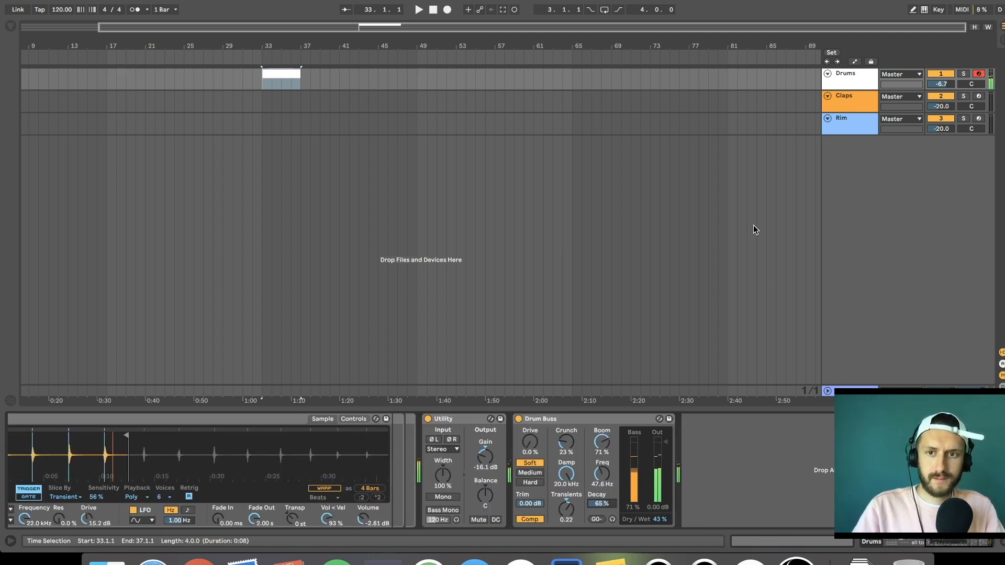
Open the Drums clip, add a Kick note at the very start, and play it back.
scroll(723, 214, "left", 3)
double_click(363, 74)
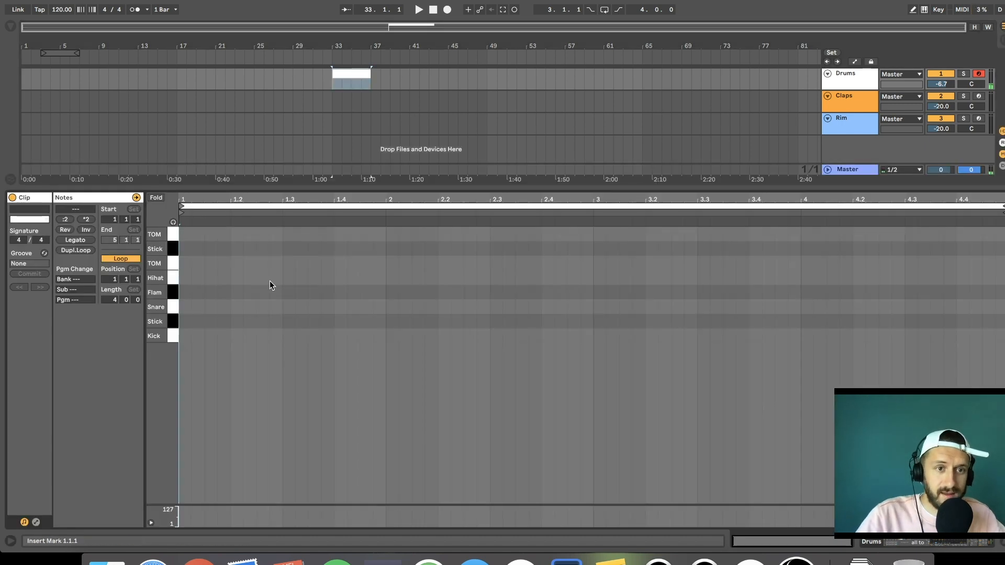
double_click(189, 335)
key("space")
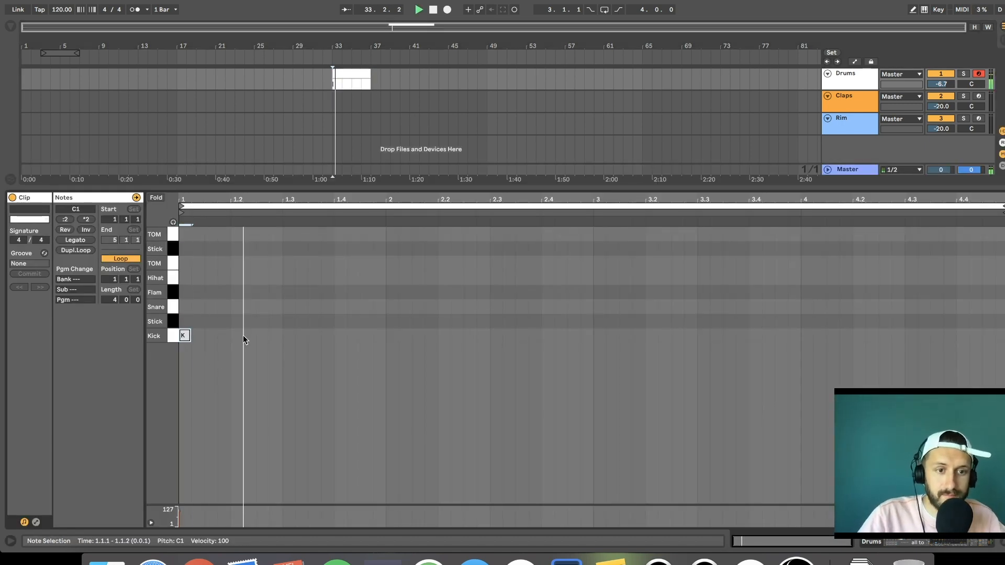
key("space")
key("space")
key("space")
Turn on the metronome, check it in playback, and set the song tempo to 106 BPM.
left_click(138, 12)
key("space")
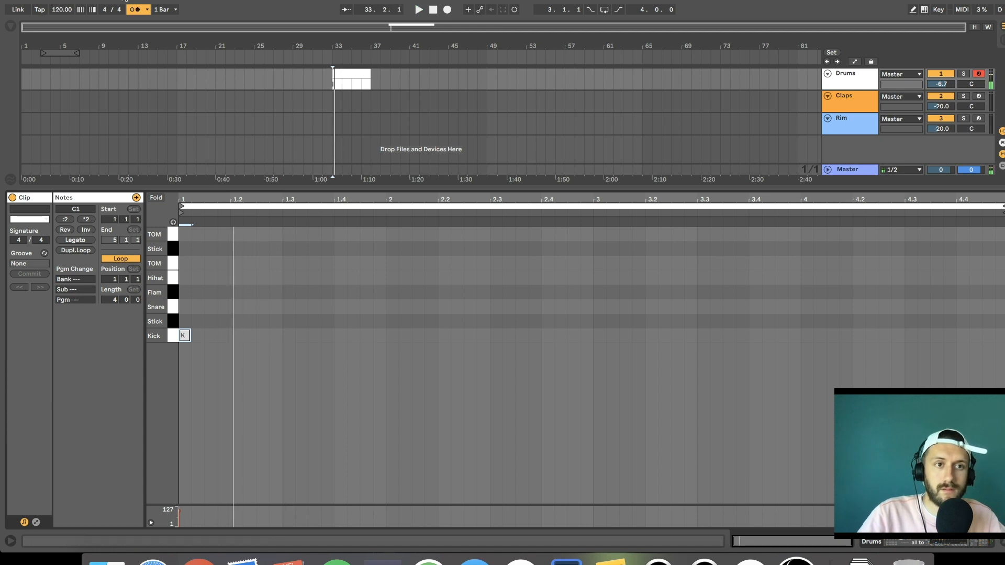
left_click_drag(56, 10, 56, 21)
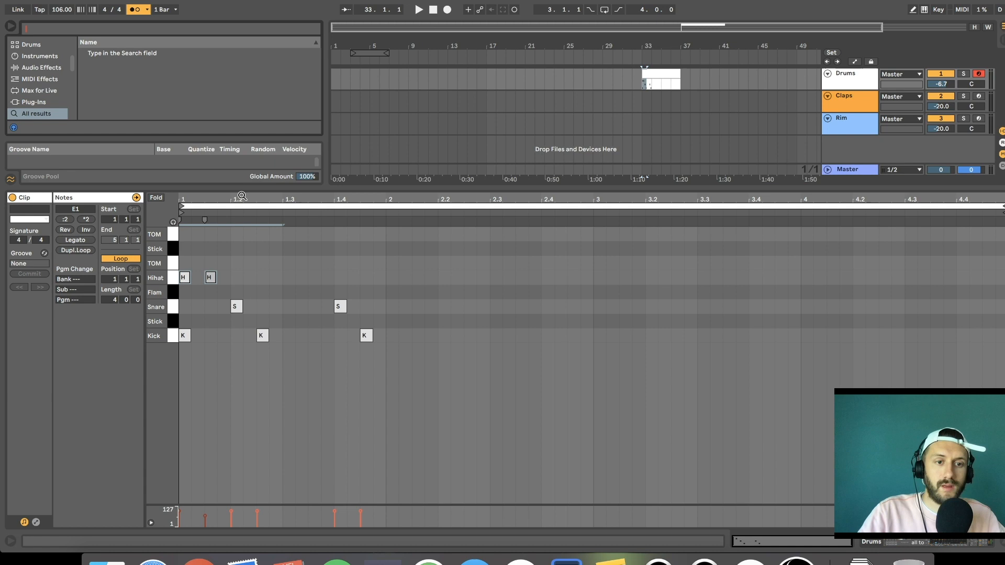
Duplicate the first two Hihat notes and place the copies on the second beat of the first bar.
left_click_drag(242, 195, 241, 197)
left_click_drag(234, 244, 177, 280)
left_click(255, 257)
left_click_drag(254, 260, 184, 283)
left_click_drag(254, 267, 152, 284)
key("super+d")
key("Left")
key("Left")
key("Left")
key("Right")
key("Right")
key("Left")
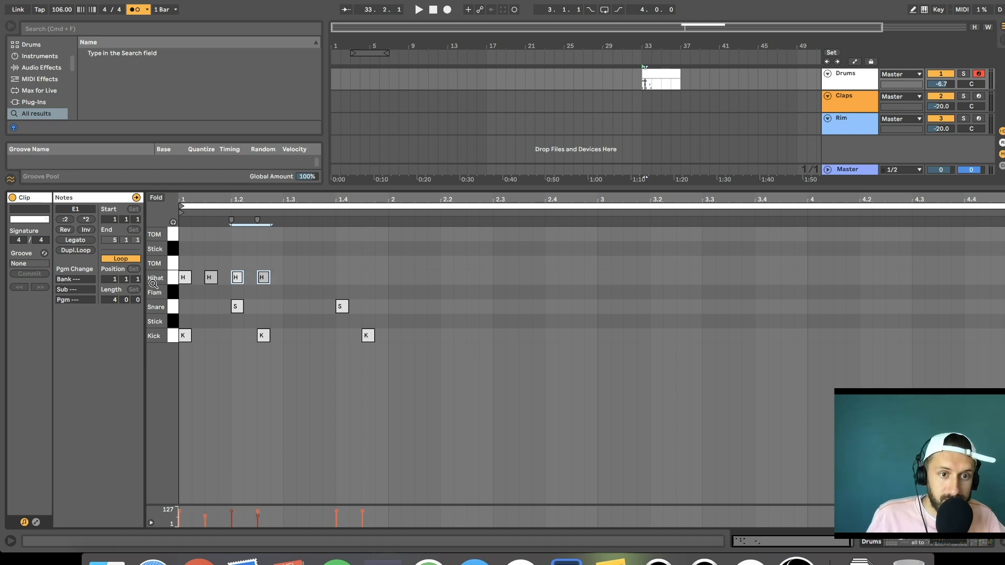
Duplicate the four Hihat notes of beats 1 and 2 onto beats 3 and 4 of the first bar.
left_click(269, 254)
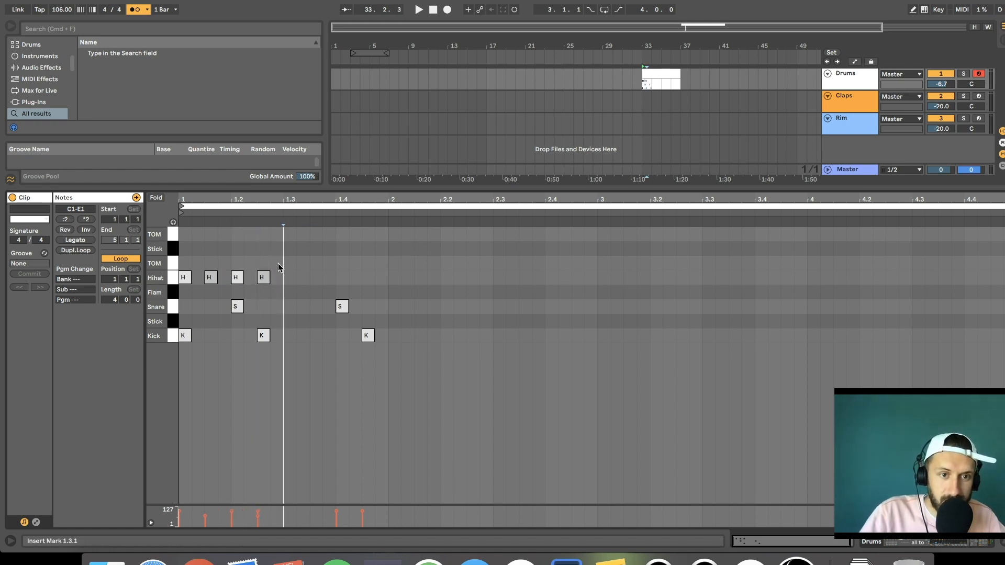
left_click_drag(283, 265, 161, 266)
left_click_drag(284, 260, 164, 285)
key("super+d")
left_click(312, 310)
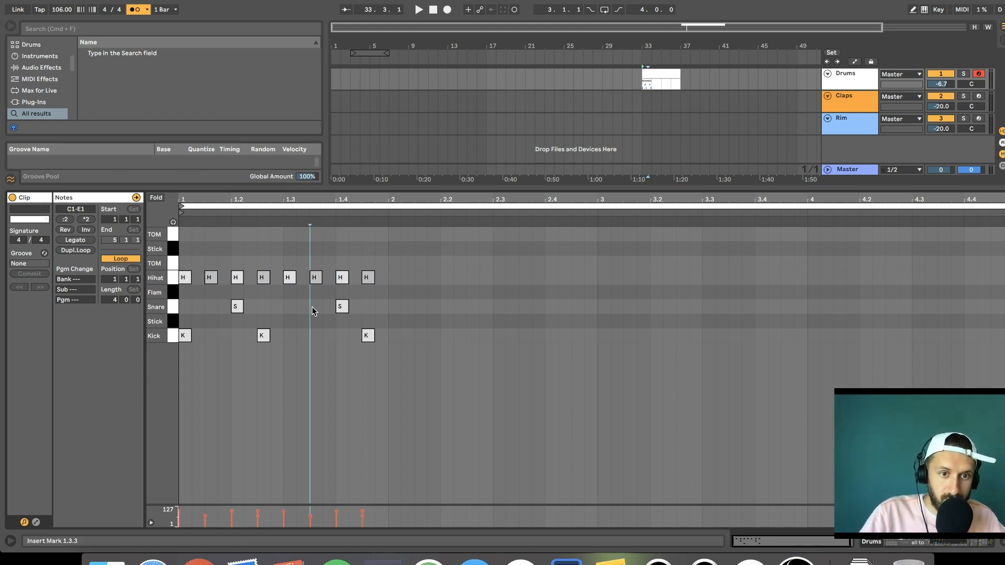
Select all the Hihat, Snare and Kick notes in the clip's first bar and lengthen them to eighth notes.
left_click_drag(387, 339, 180, 269)
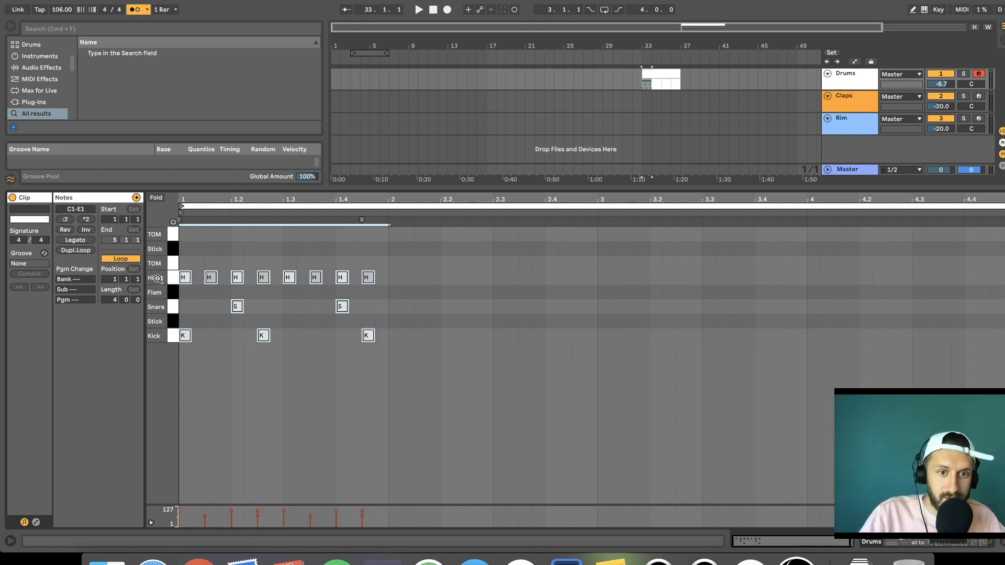
left_click(388, 339)
left_click_drag(388, 339, 180, 270)
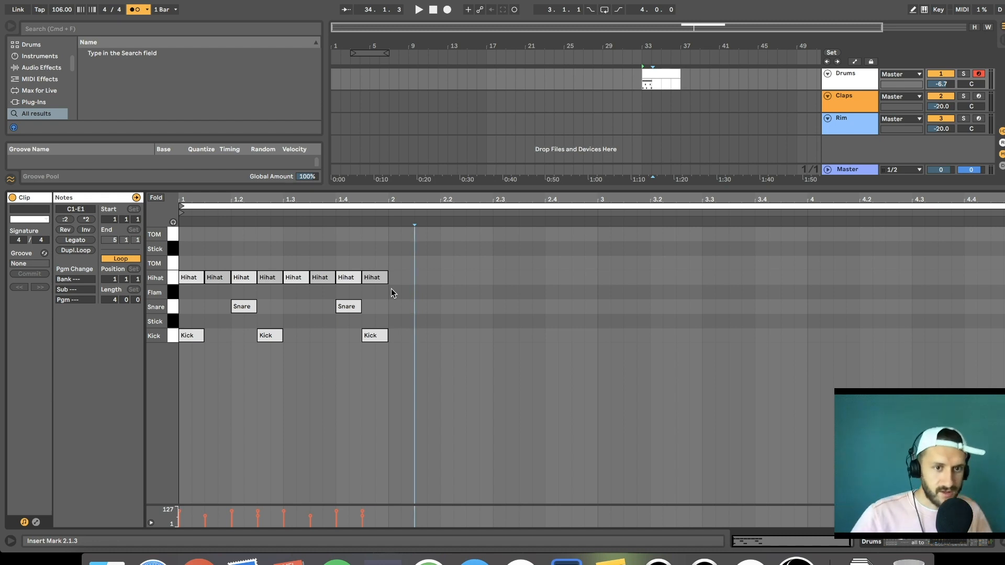
Loop bar 33 of the Drums track in the arrangement and listen to the one-bar beat.
left_click(648, 88)
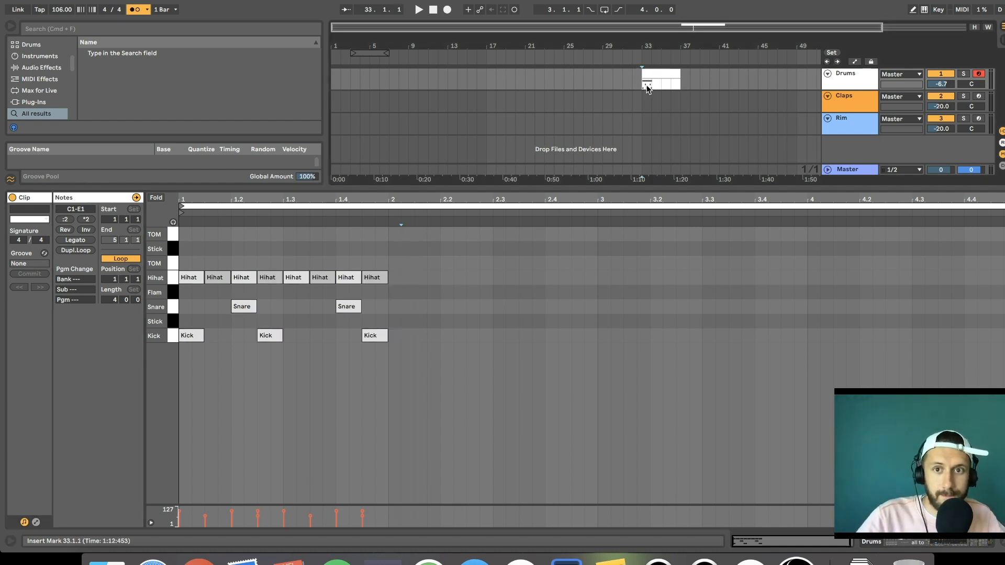
left_click_drag(647, 87, 651, 88)
key("super+l")
key("space")
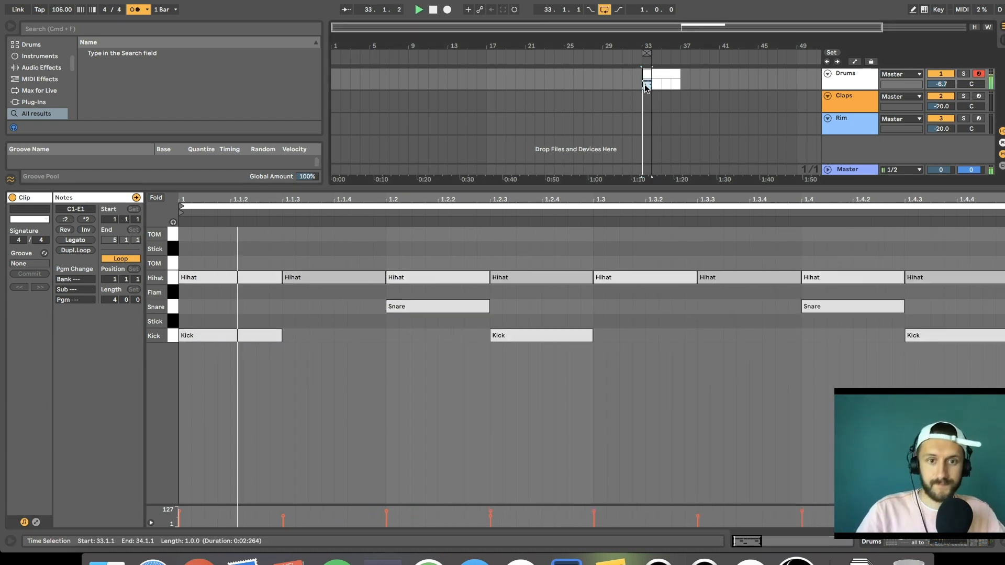
left_click(540, 263)
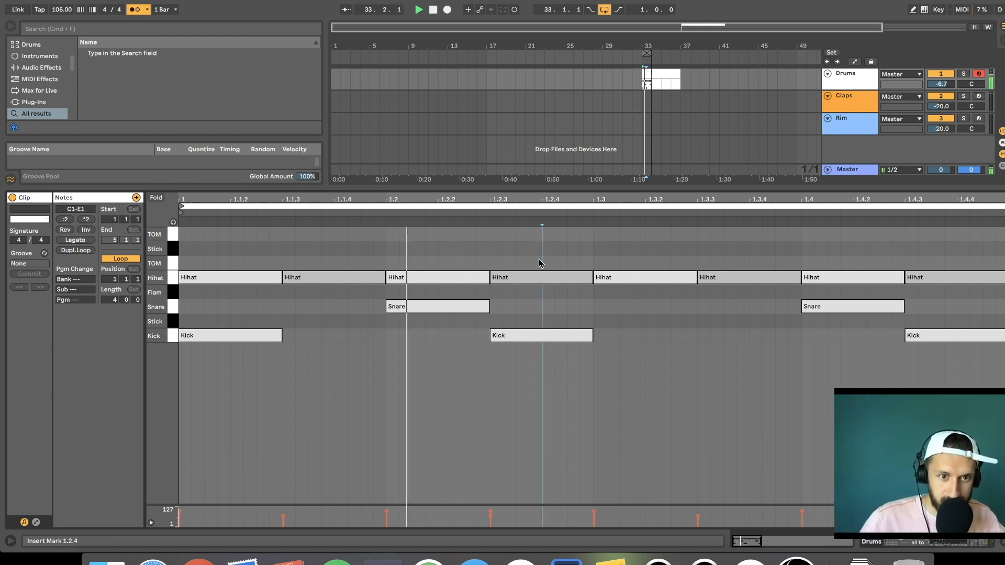
left_click(529, 264)
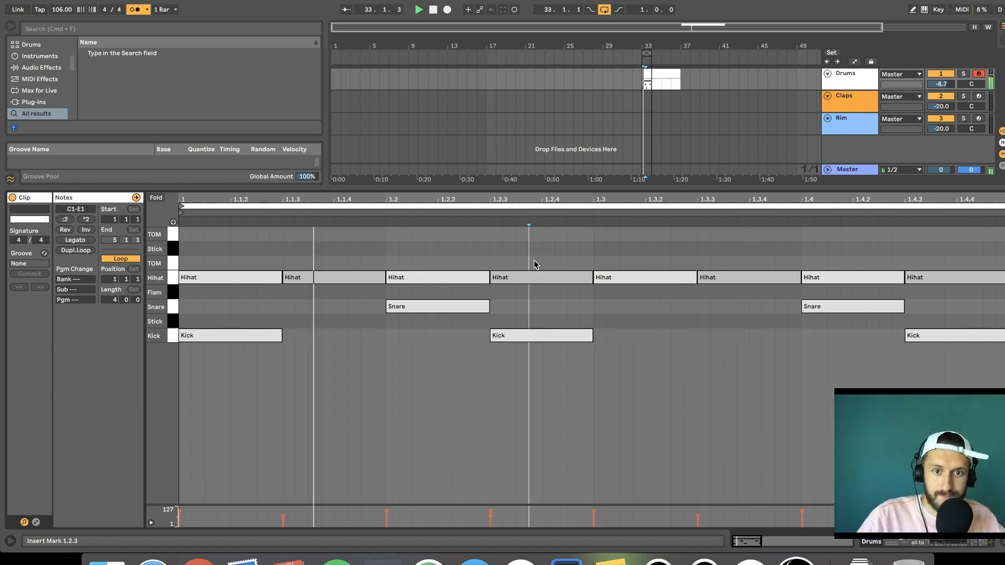
left_click(485, 257)
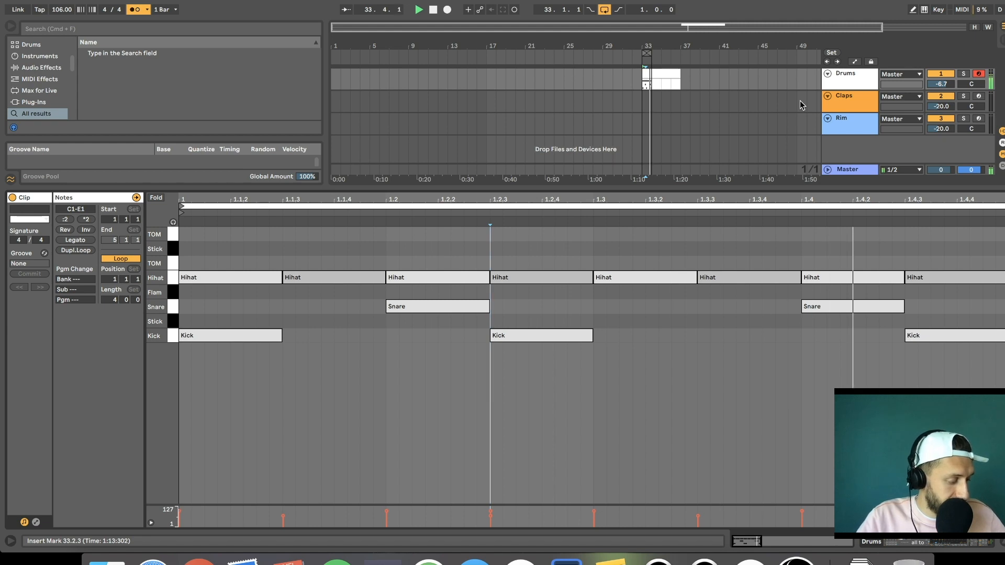
key("space")
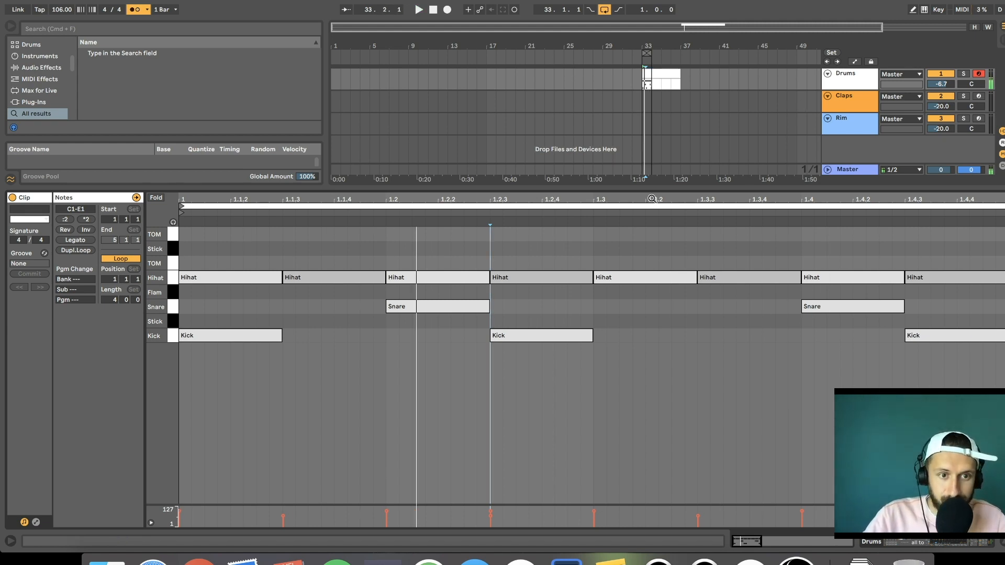
Select all notes in the Drums clip and shorten them to sixteenth notes.
left_click(256, 268)
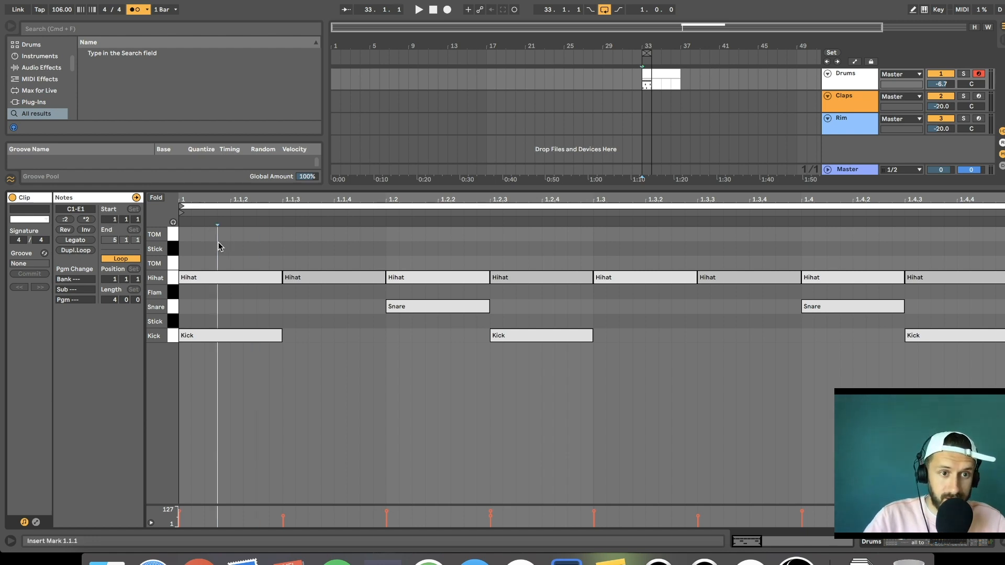
key("super+a")
key("shift+Left")
key("shift+Left")
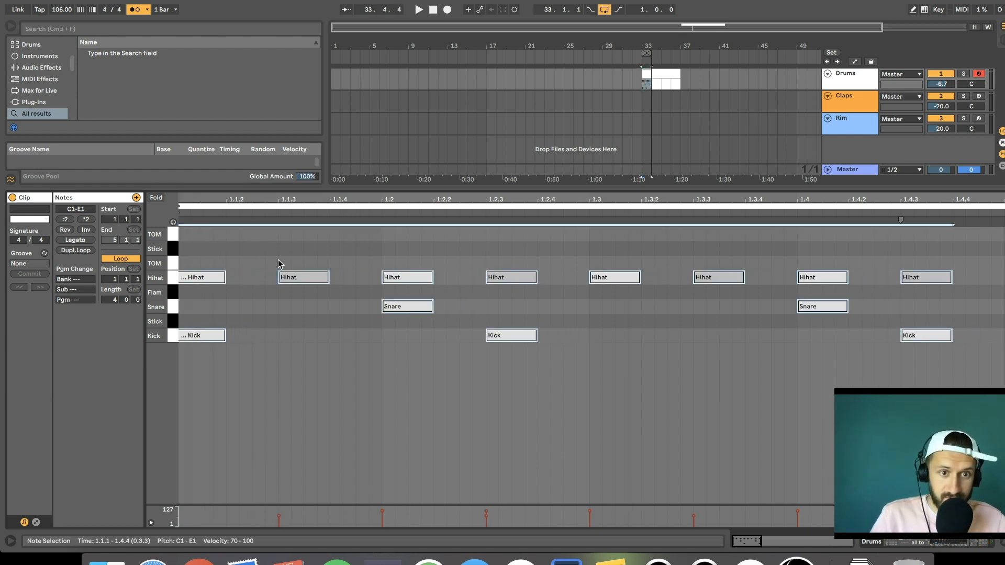
left_click(307, 330)
Load the 32 Quantize groove from the Core Library's Swing and Groove Quantize folder onto the Drums clip.
left_click(44, 253)
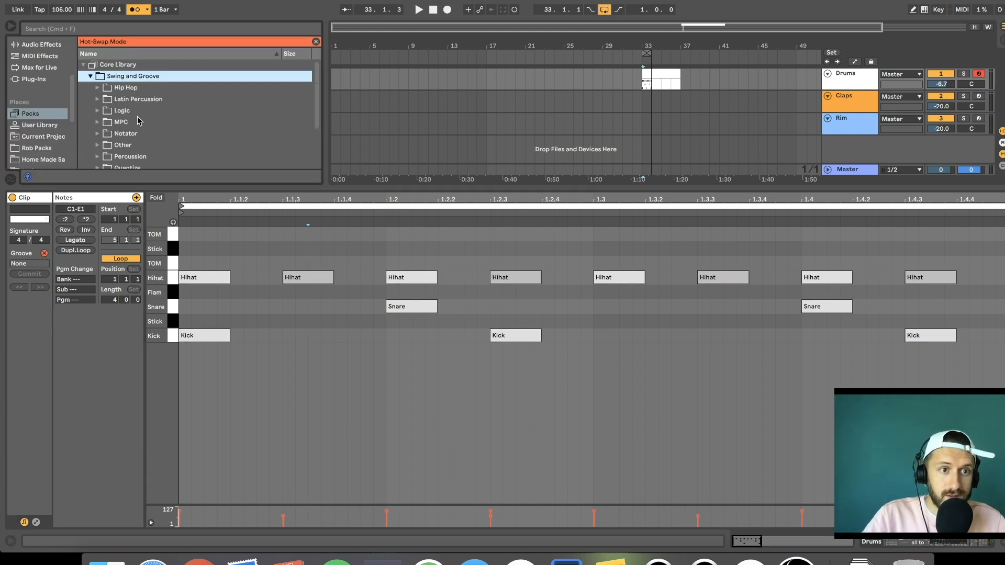
scroll(137, 121, "down", 4)
left_click(102, 106)
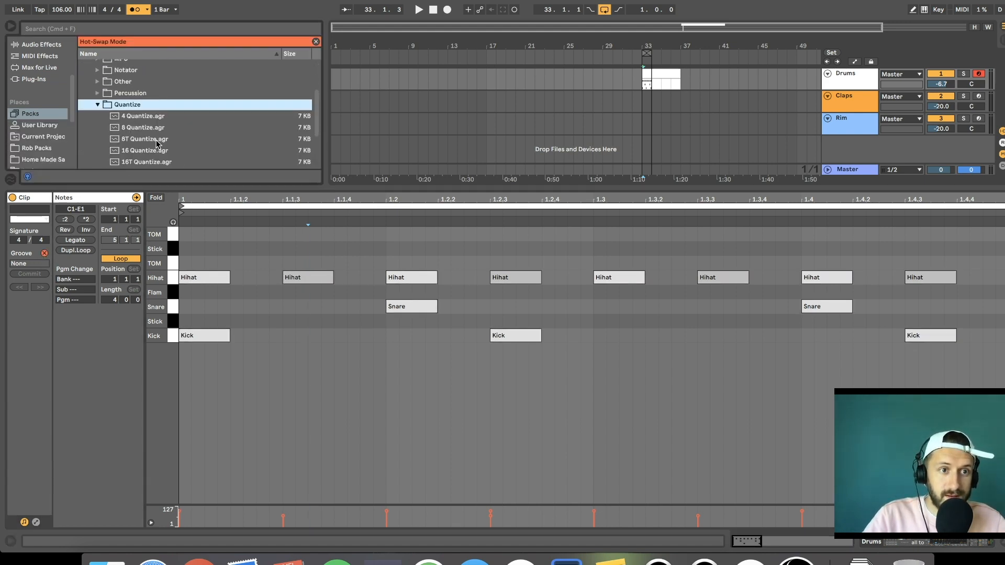
scroll(156, 140, "down", 5)
double_click(150, 106)
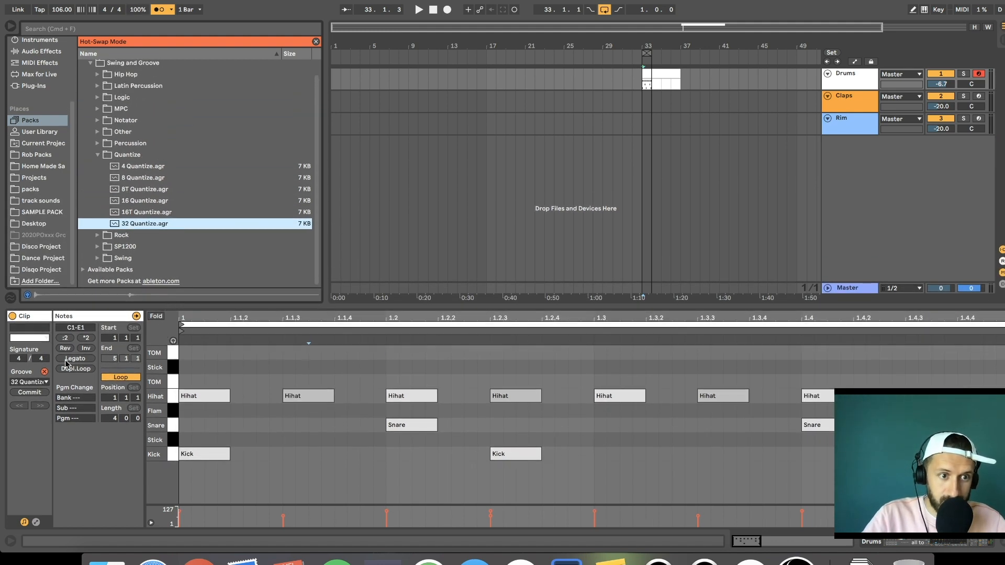
Show the groove pool and set the 32 Quantize groove's Quantize to 0% and Random to 40%.
left_click(13, 298)
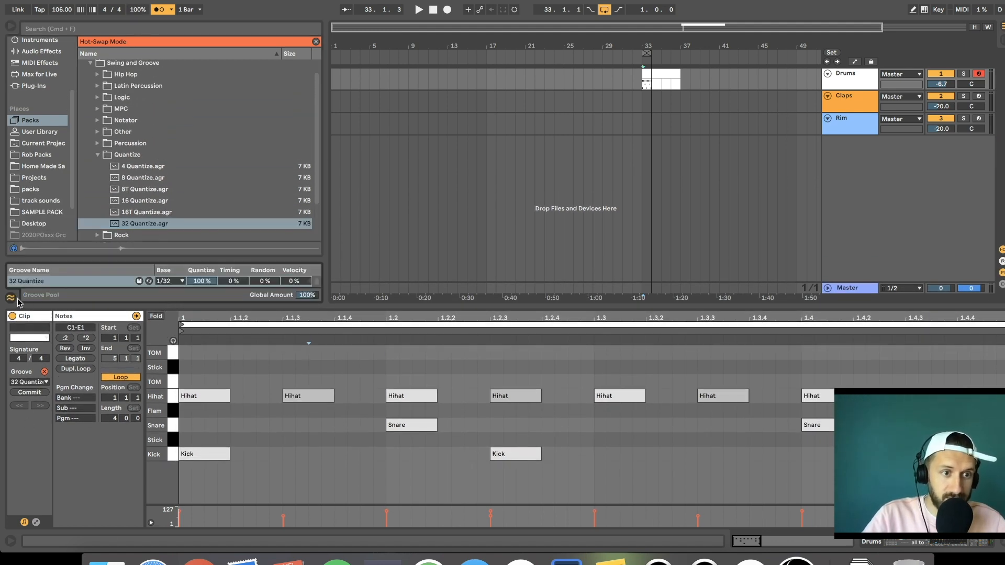
left_click_drag(201, 286, 202, 338)
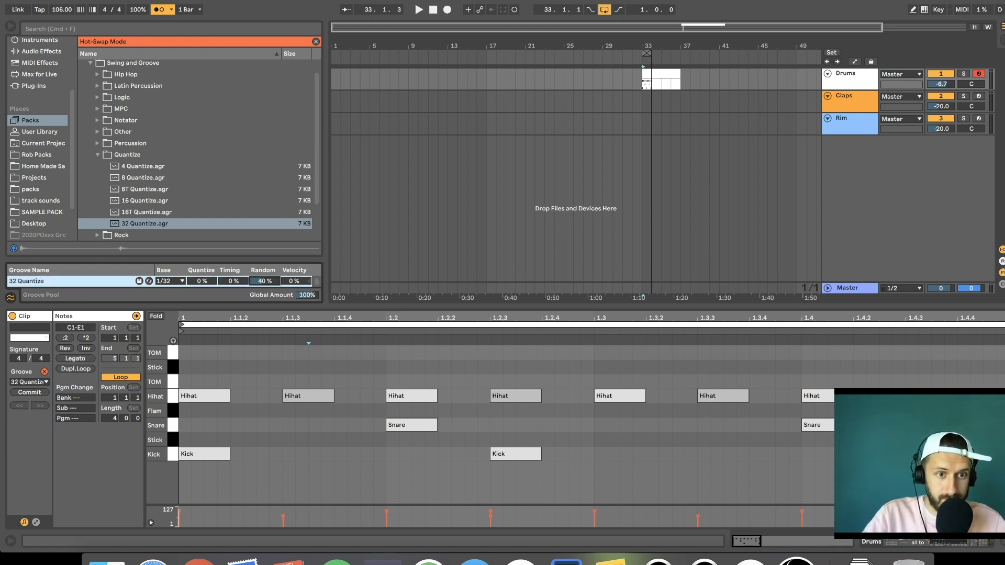
left_click(45, 373)
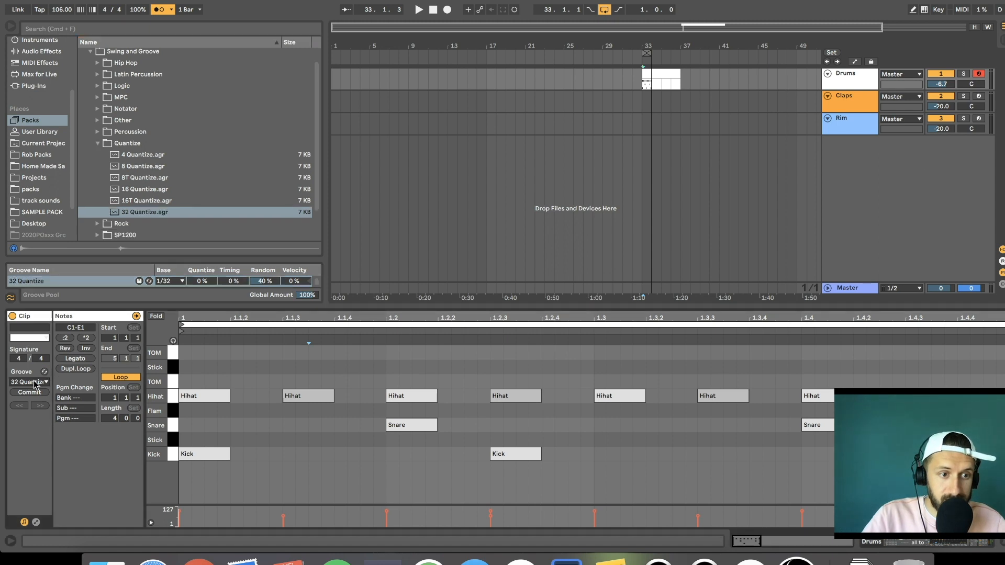
Rename the Drums clip's groove as Humaniser.
double_click(53, 284)
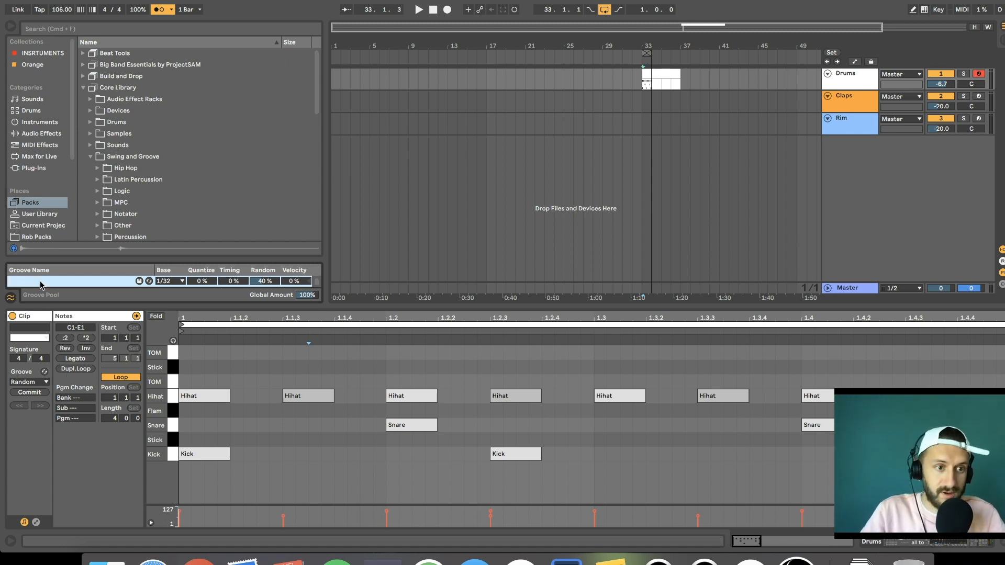
type("Humaniz")
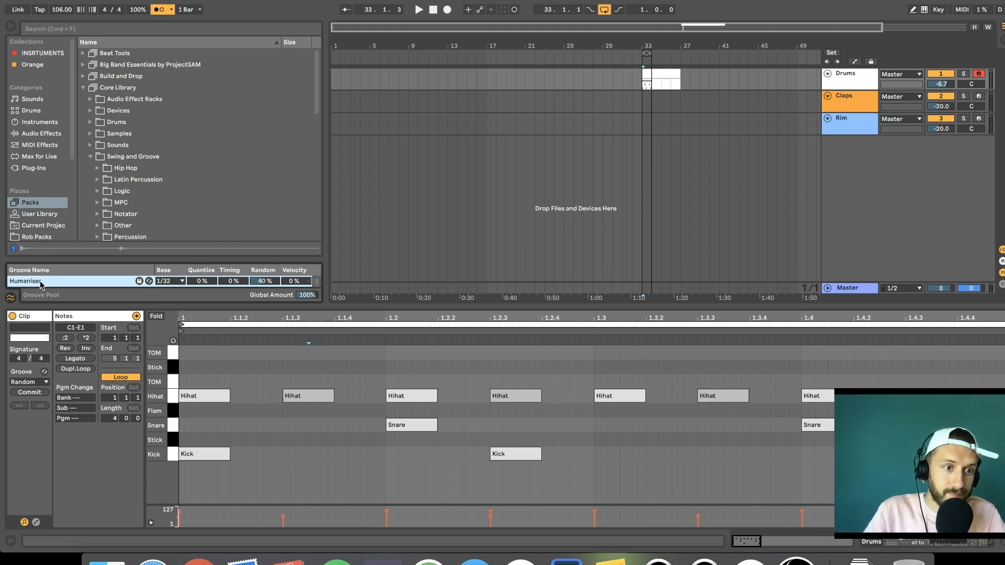
type("er")
key("Return")
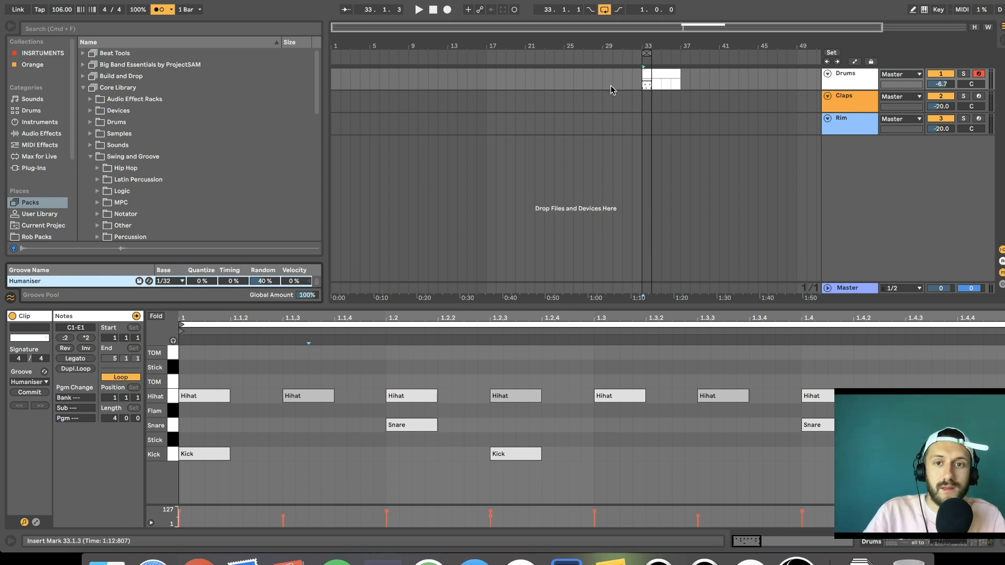
Turn off the metronome during playback and set the Humaniser groove's Random amount to 20%.
left_click(649, 74)
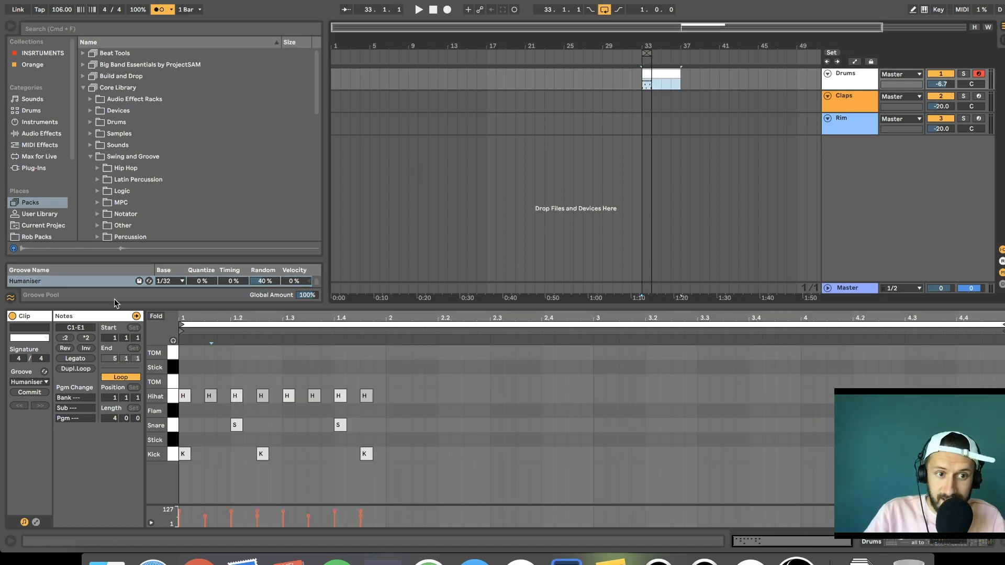
key("space")
left_click(159, 10)
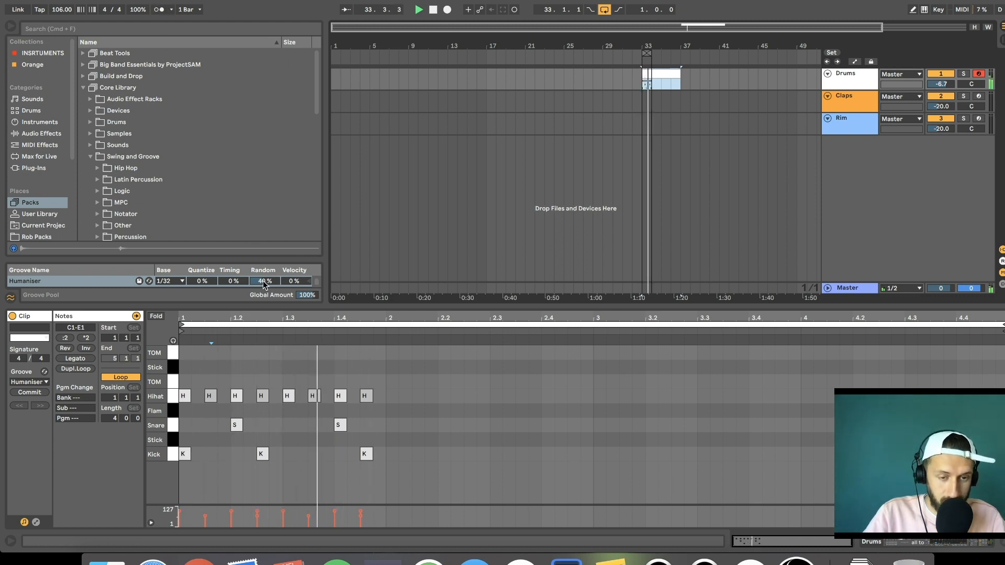
left_click_drag(264, 284, 264, 252)
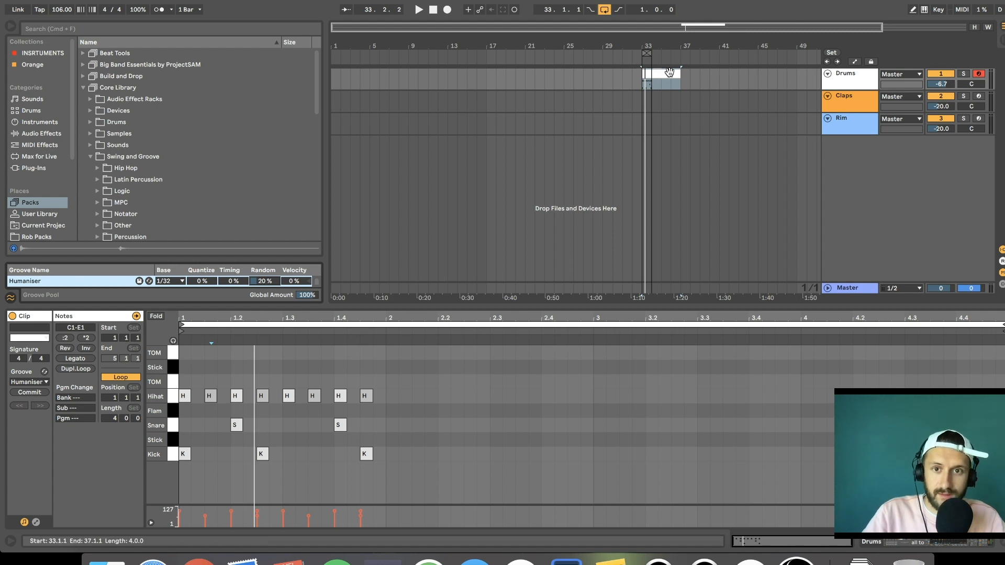
Play the looped beat, try the Humaniser groove's Velocity amount, and reset it to 0%.
left_click(666, 73)
key("space")
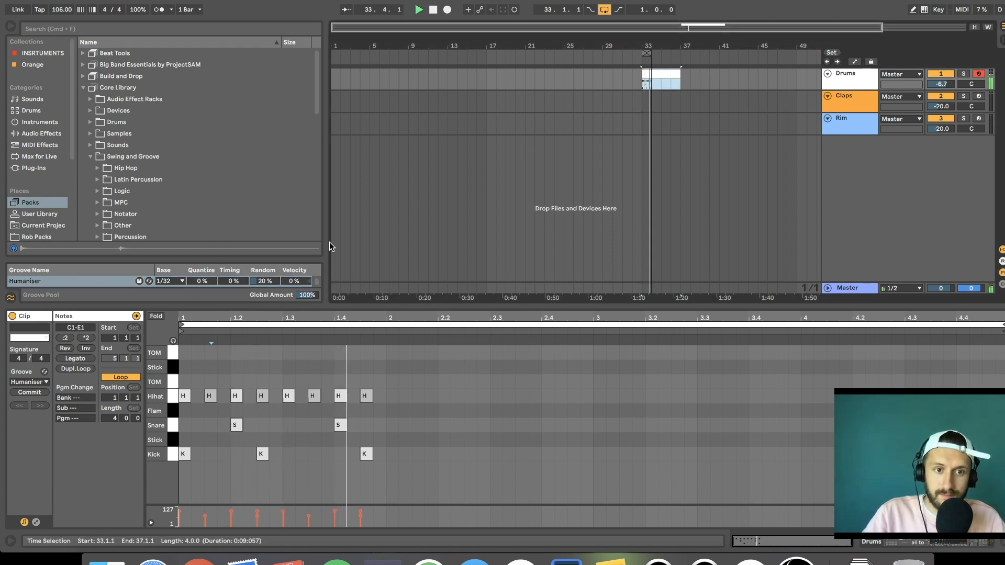
mouse_move(295, 281)
left_mouse_down()
mouse_move(295, 238)
mouse_move(295, 307)
mouse_move(295, 244)
mouse_move(295, 286)
left_mouse_up()
double_click(294, 285)
key("space")
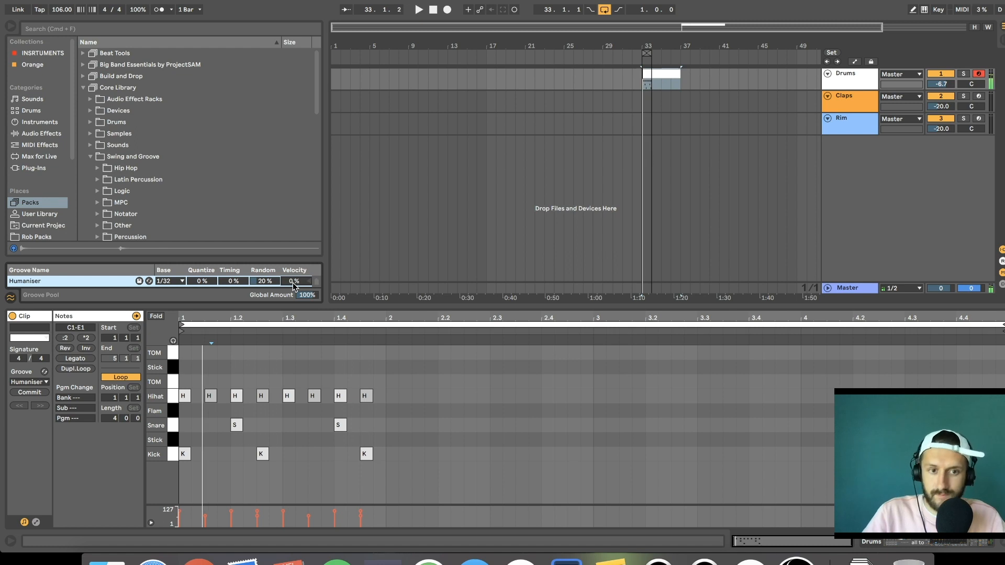
Search the browser for "rando" and limit the search to MIDI effects.
key("super+f")
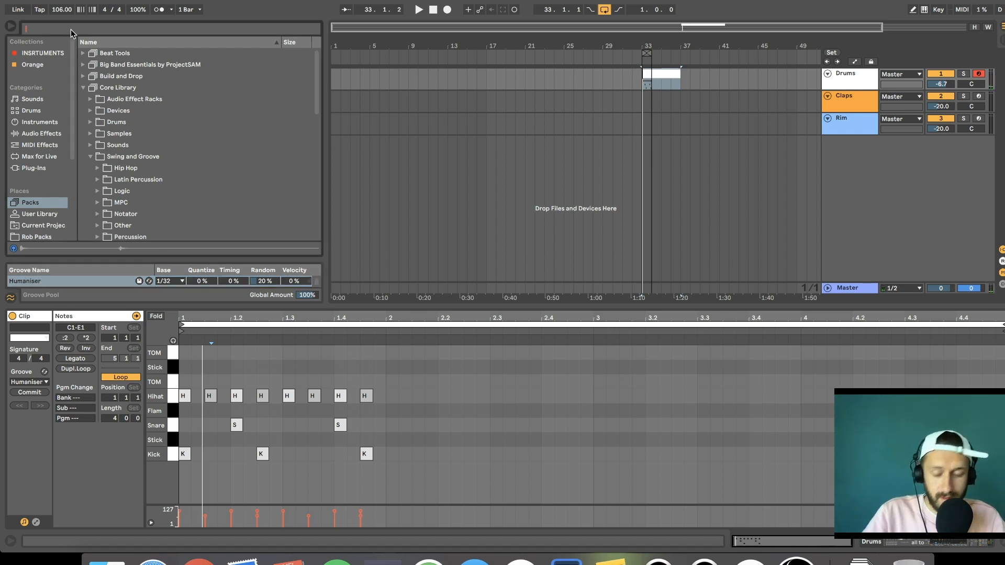
type("ra")
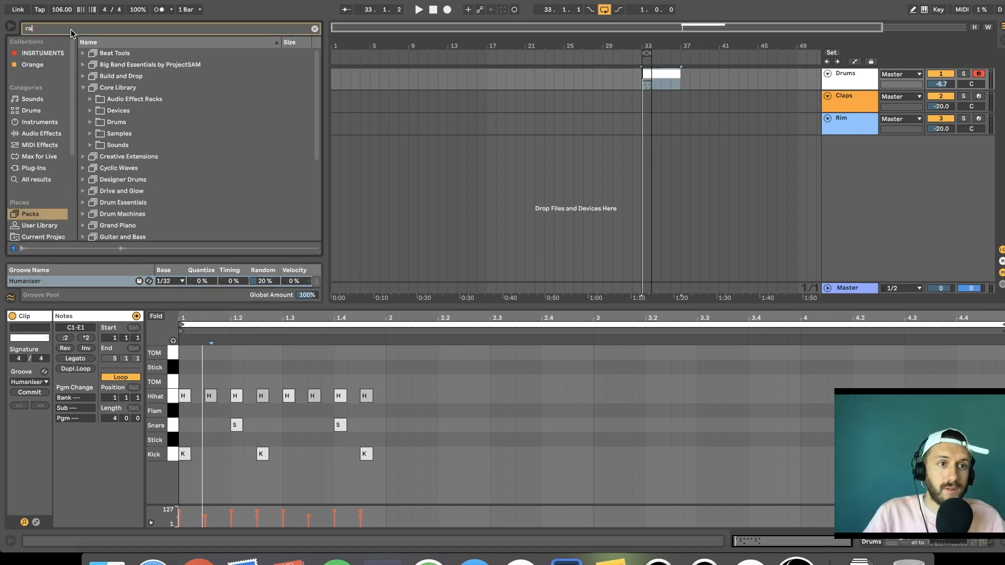
type("ndo")
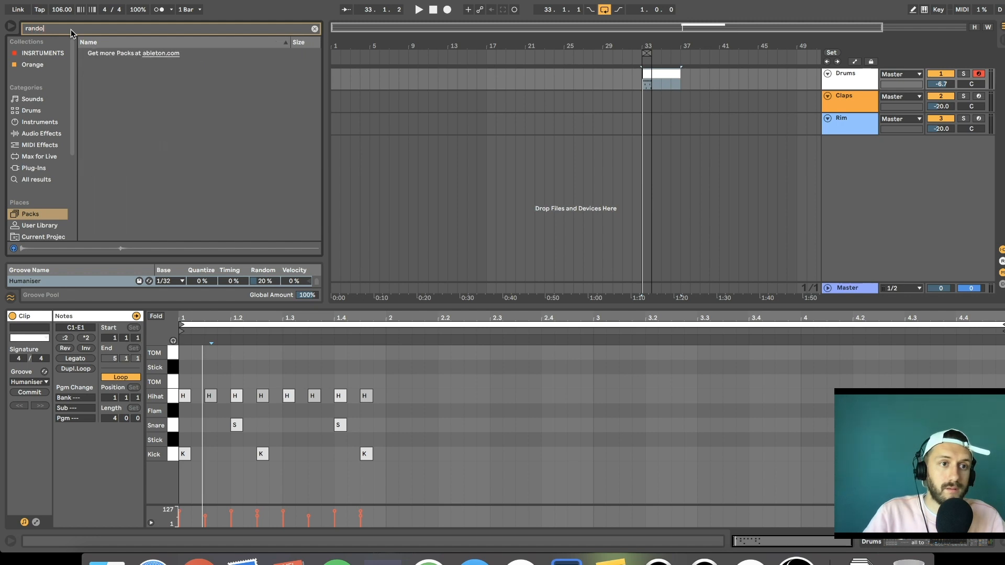
left_click(38, 145)
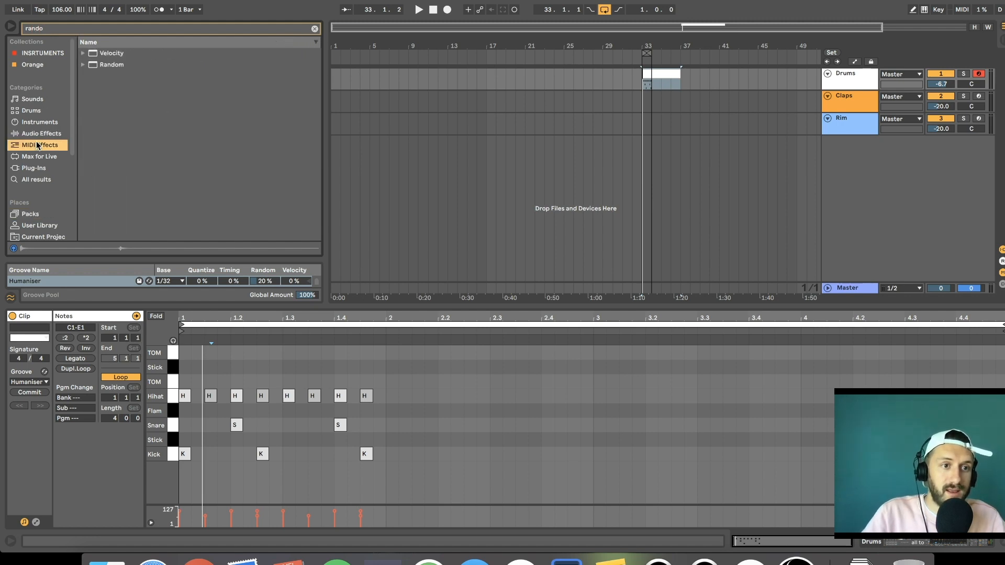
left_click(99, 64)
key("shift+Tab")
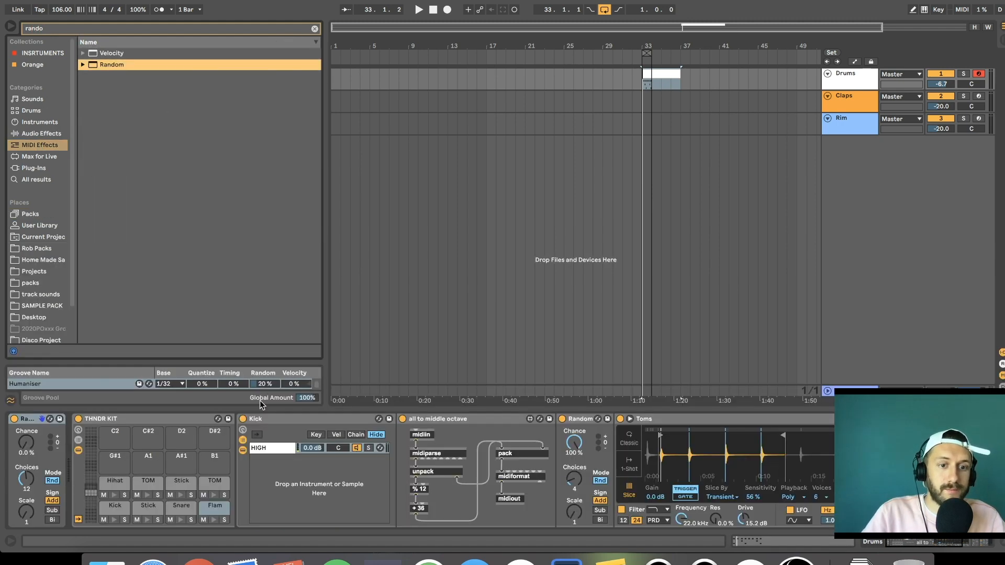
left_click(51, 441)
key("Delete")
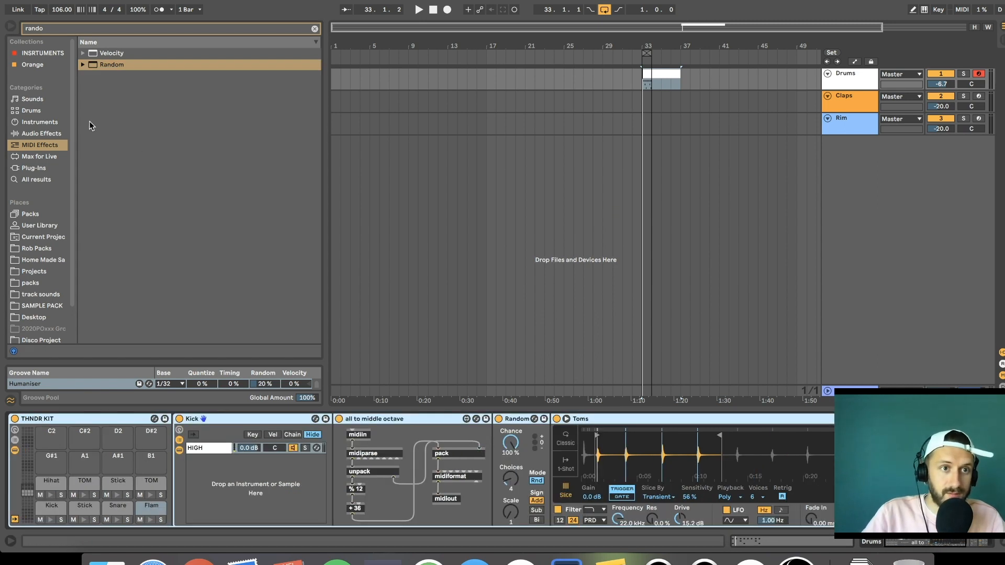
Add the Velocity preset "Add some Random" before the Drums track's kit and lower its Random amount to about 7.
left_click(82, 53)
left_click(132, 78)
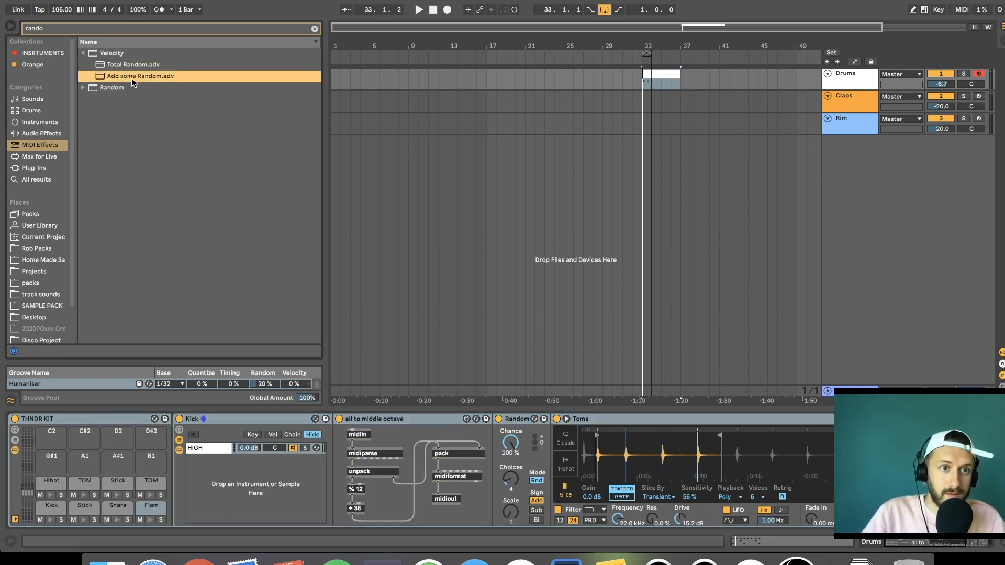
left_click_drag(30, 525, 32, 518)
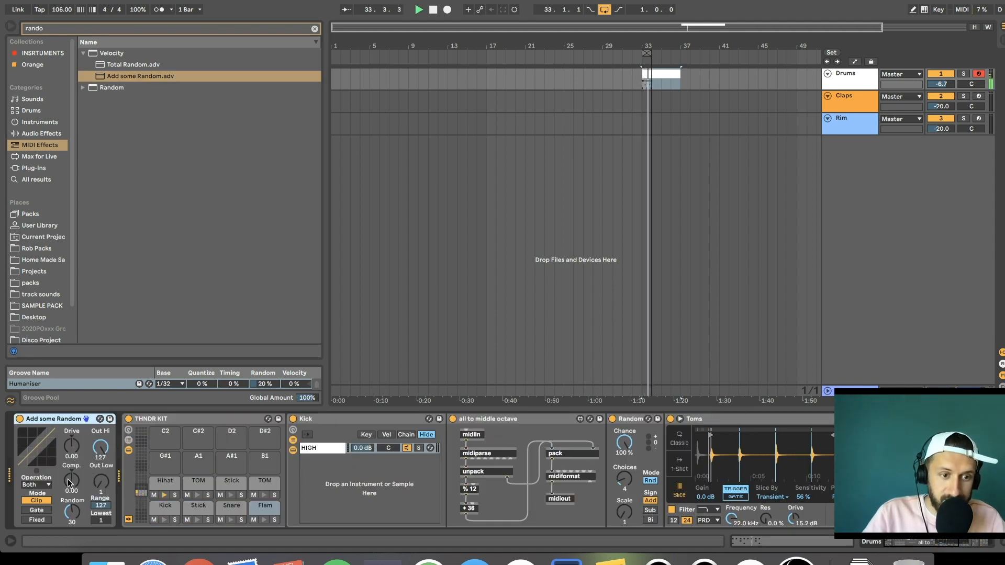
left_click_drag(76, 516, 75, 530)
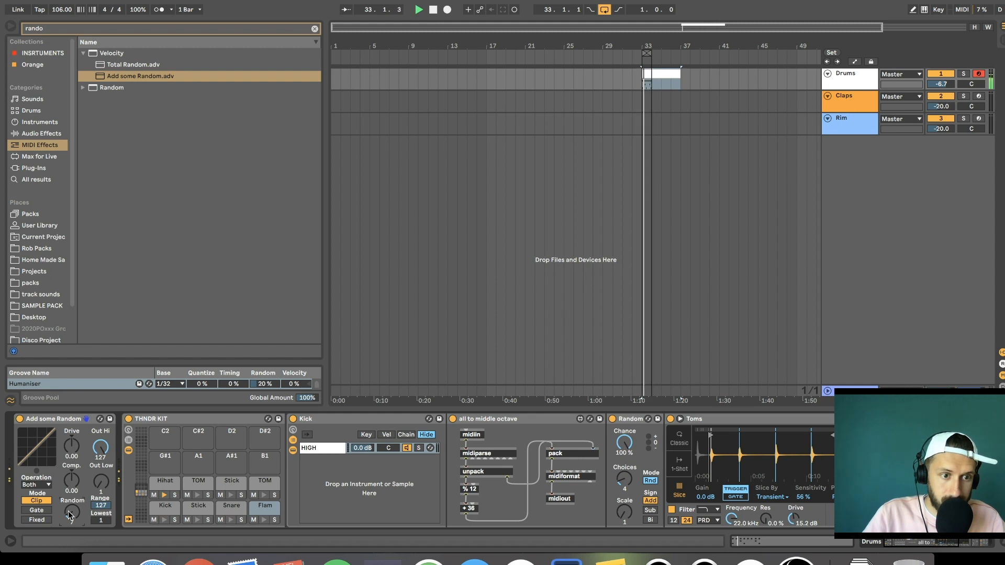
Insert an empty one-bar MIDI clip at bar 33 on the Claps track.
left_click(837, 102)
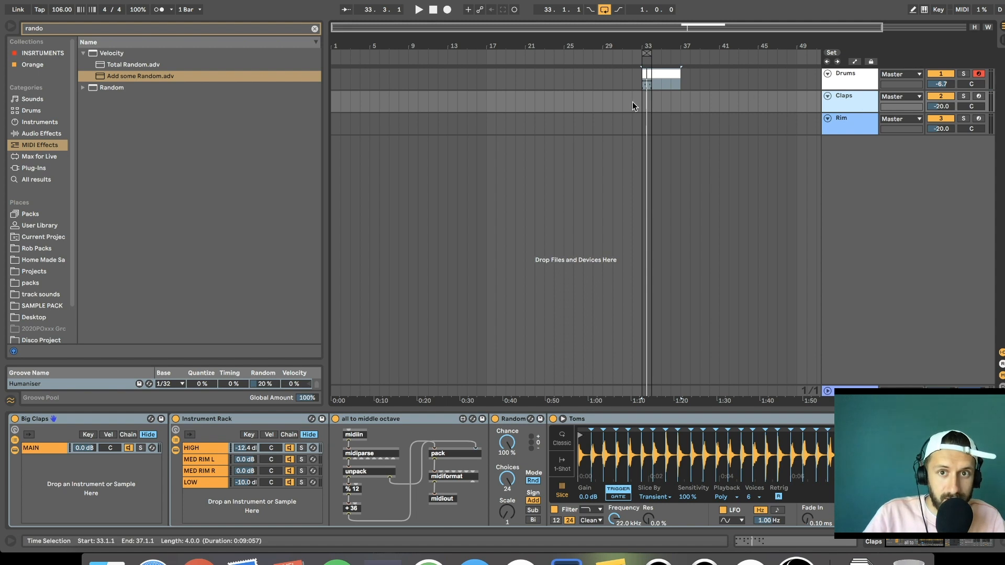
left_click_drag(645, 105, 653, 106)
key("super+shift+m")
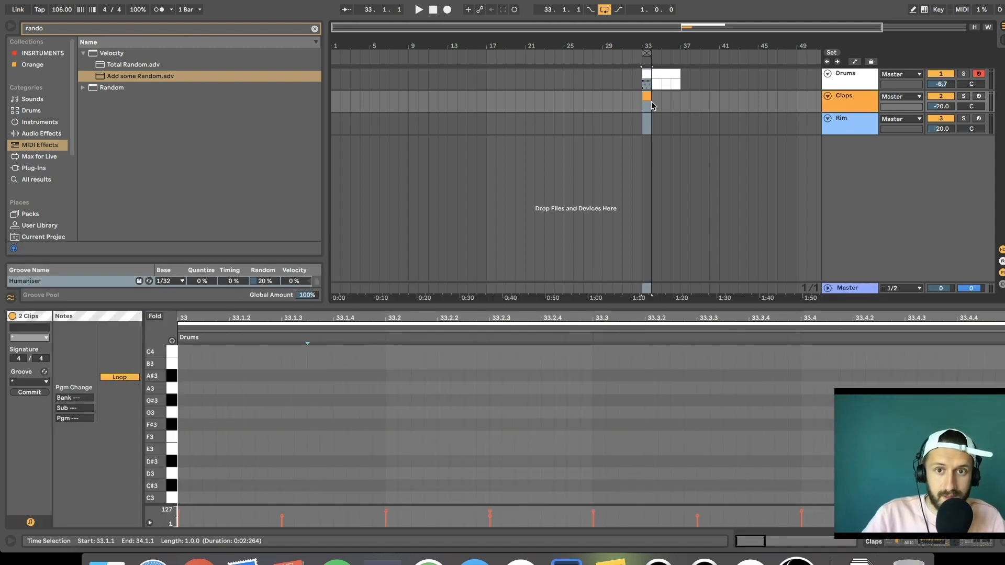
Show the Claps track's devices and arm the track for recording.
left_click(649, 98)
left_click(828, 108)
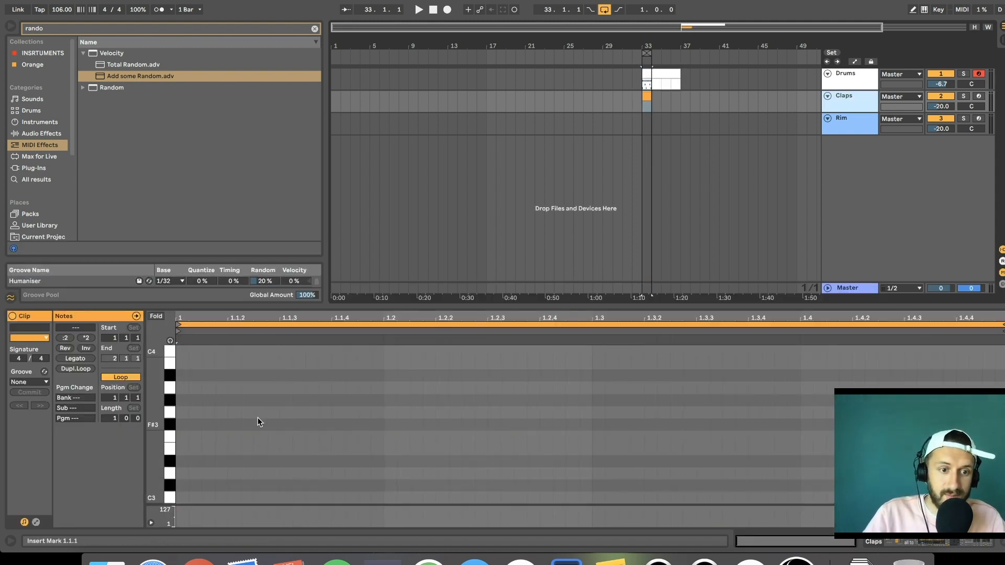
left_click(850, 102)
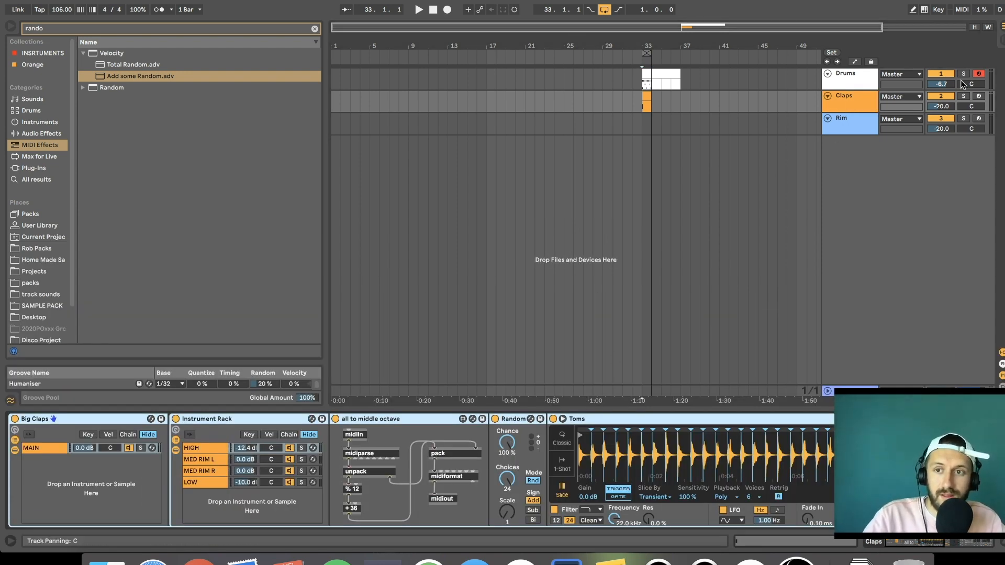
left_click(863, 102)
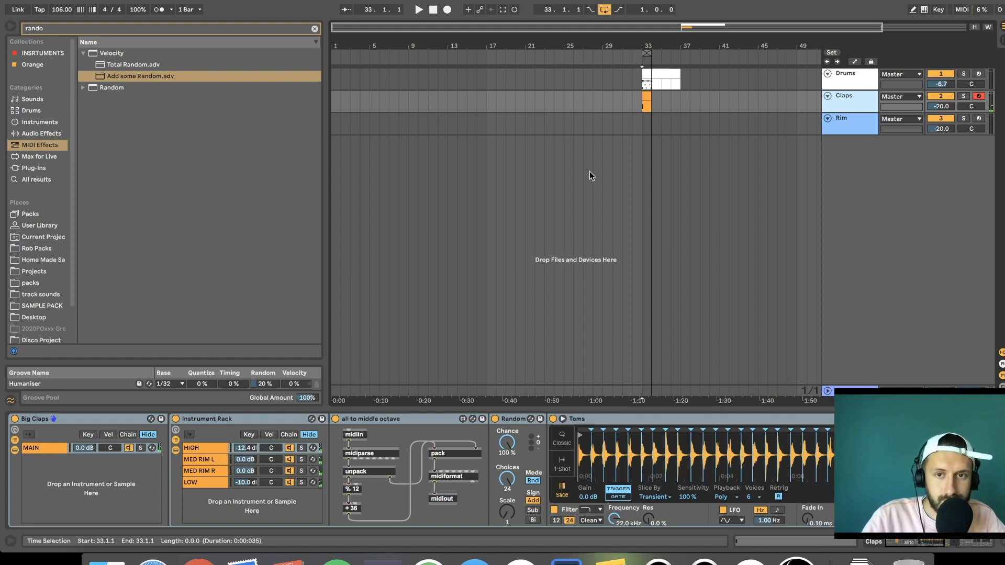
Delete the empty Claps clip and record a new clap pattern over the looped bar 33.
left_click(646, 96)
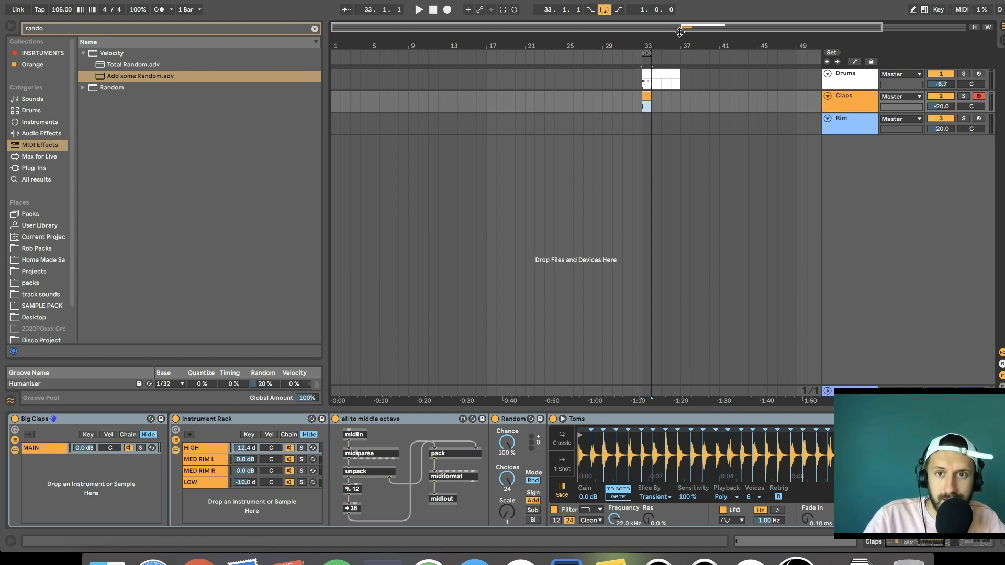
left_click_drag(680, 30, 678, 81)
key("Delete")
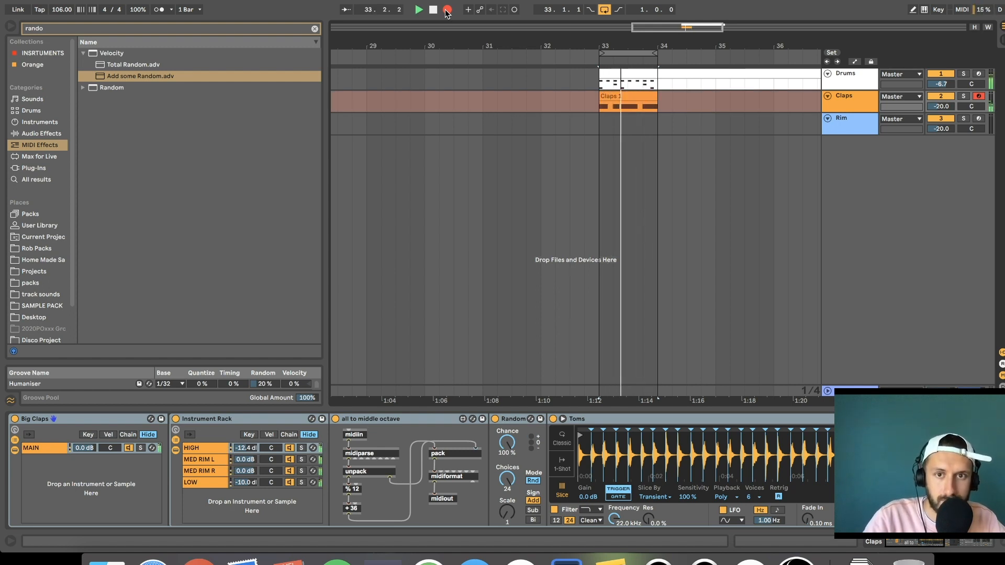
key("space")
Delete the opening note of the recorded Claps clip and try quantising and nudging the remaining claps.
double_click(606, 94)
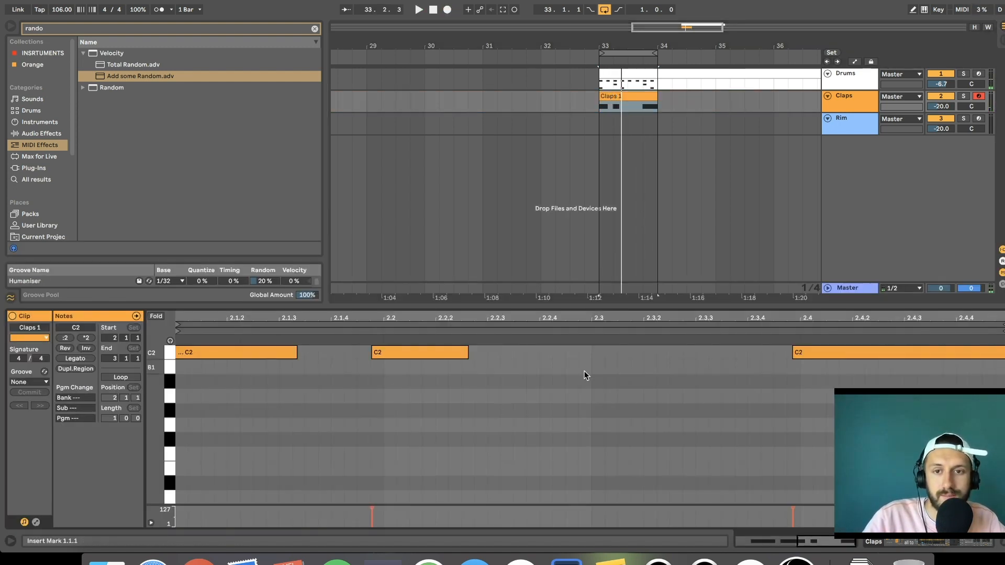
left_click(256, 344)
key("Delete")
left_click(376, 453)
key("super+a")
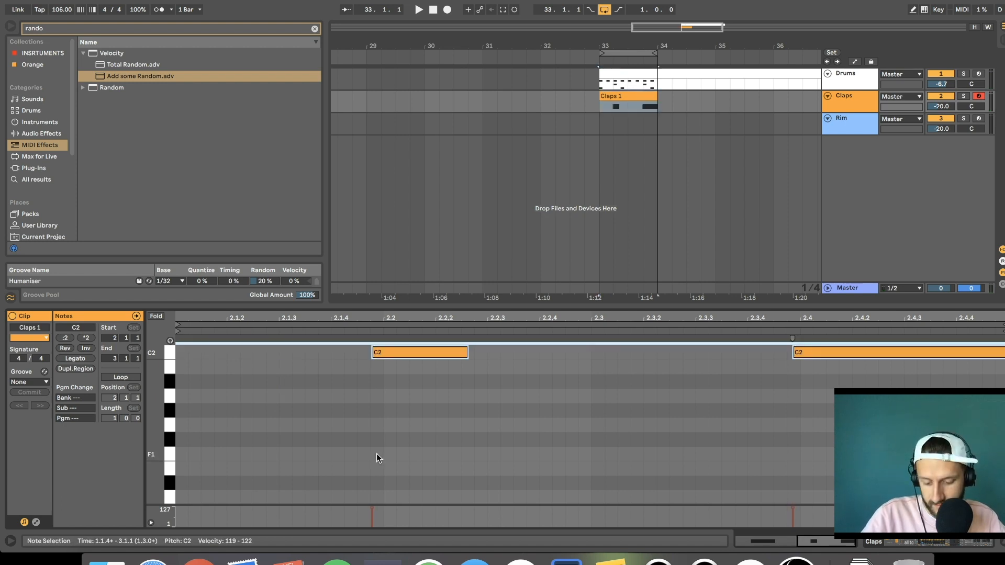
key("super+u")
key("super+z")
key("Left")
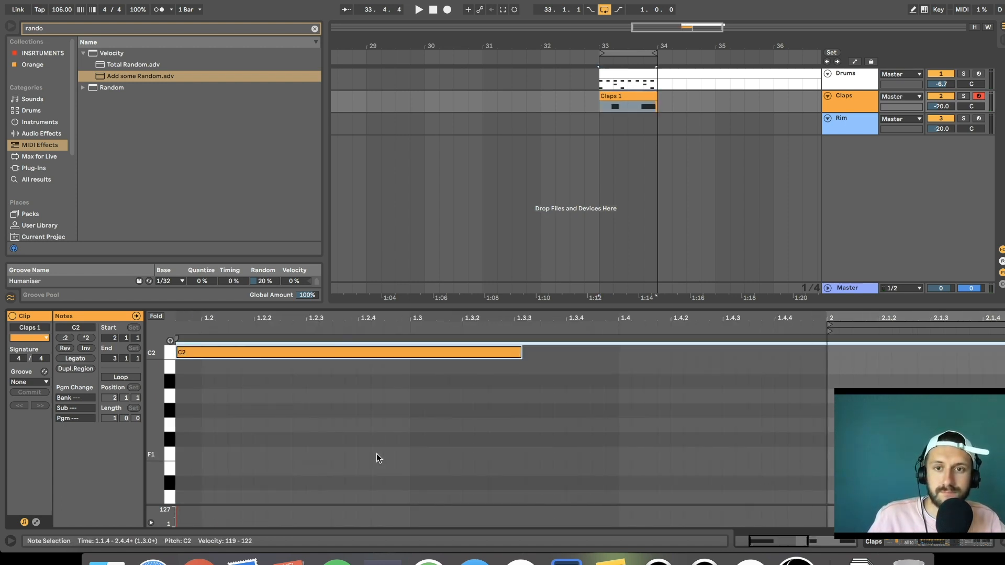
Play the loop and shorten the clap notes to about a thirty-second note each.
key("space")
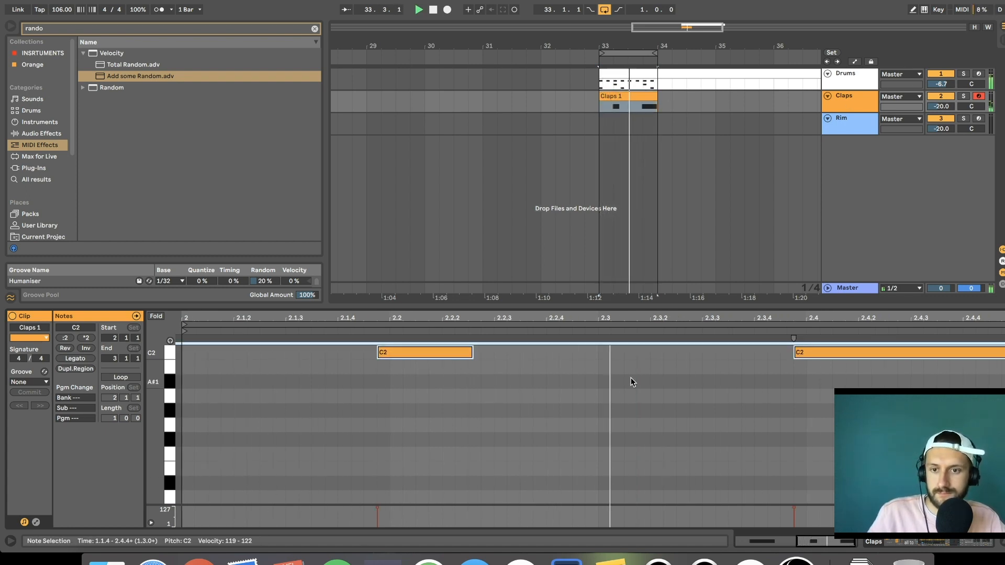
key("shift+Left")
key("shift+Left")
key("shift+Left")
key("shift+Left")
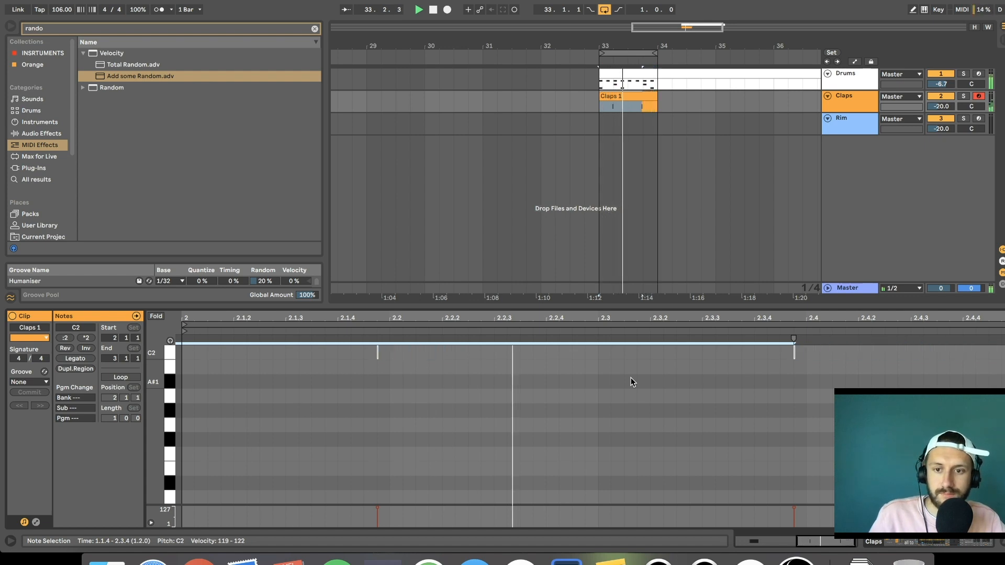
key("shift+Right")
key("shift+Right")
Try a short extra C2 clap at 2.3.3, ahead of the last clap.
double_click(705, 354)
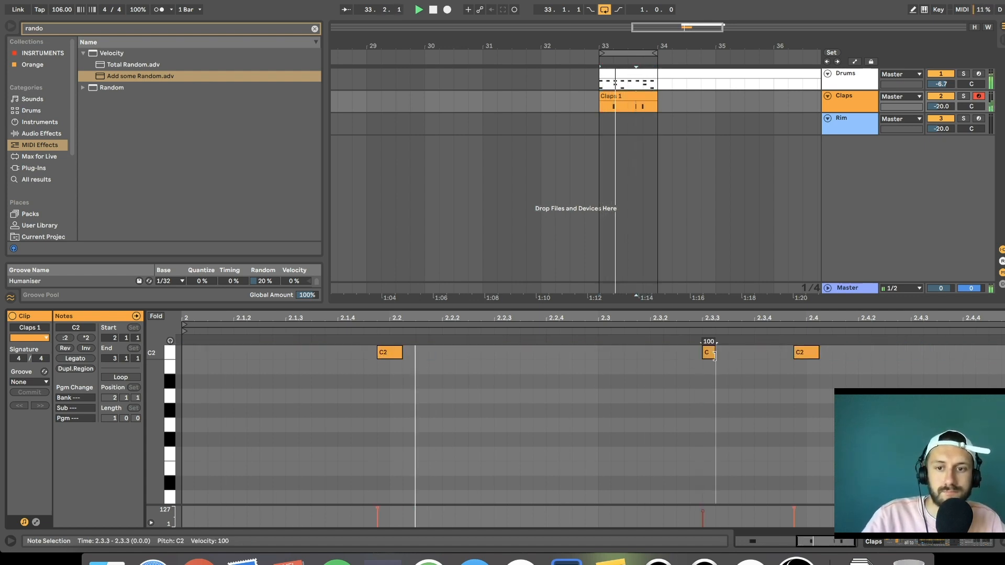
left_click(722, 387)
left_click_drag(709, 355, 707, 358)
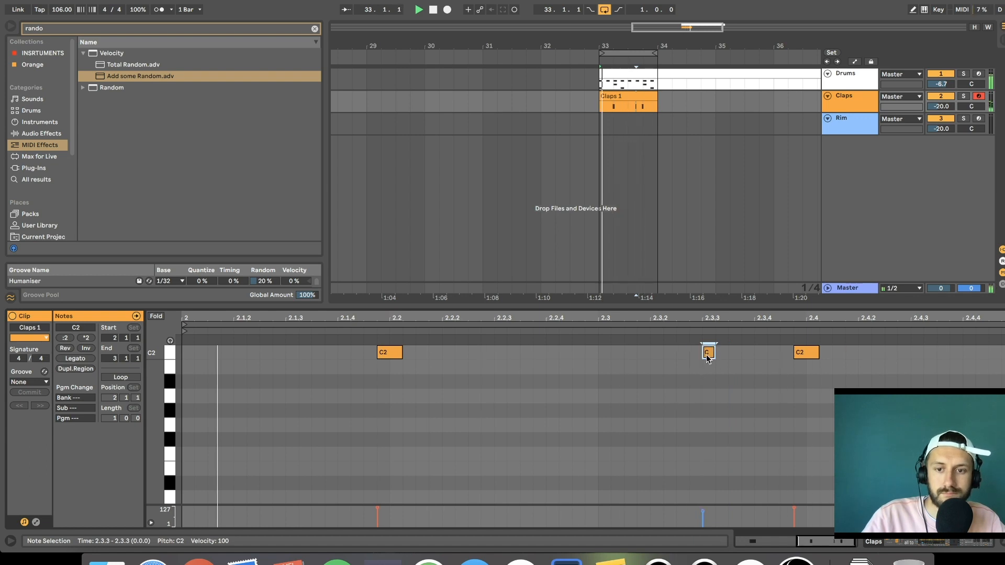
left_click(700, 366)
Raise the Claps track's volume to -10.9 dB and arm the Rim track for recording.
left_click_drag(940, 106, 941, 99)
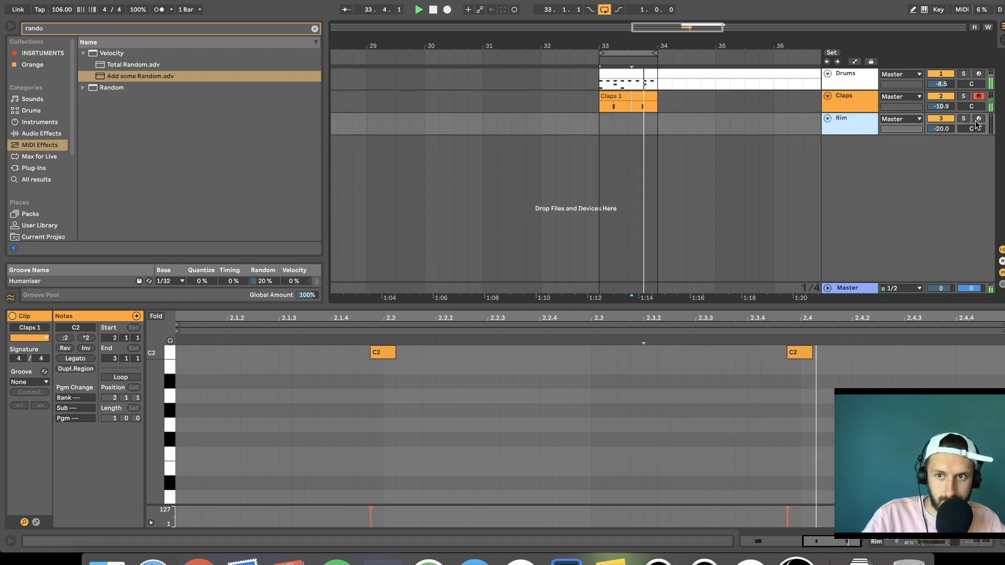
left_click(978, 119)
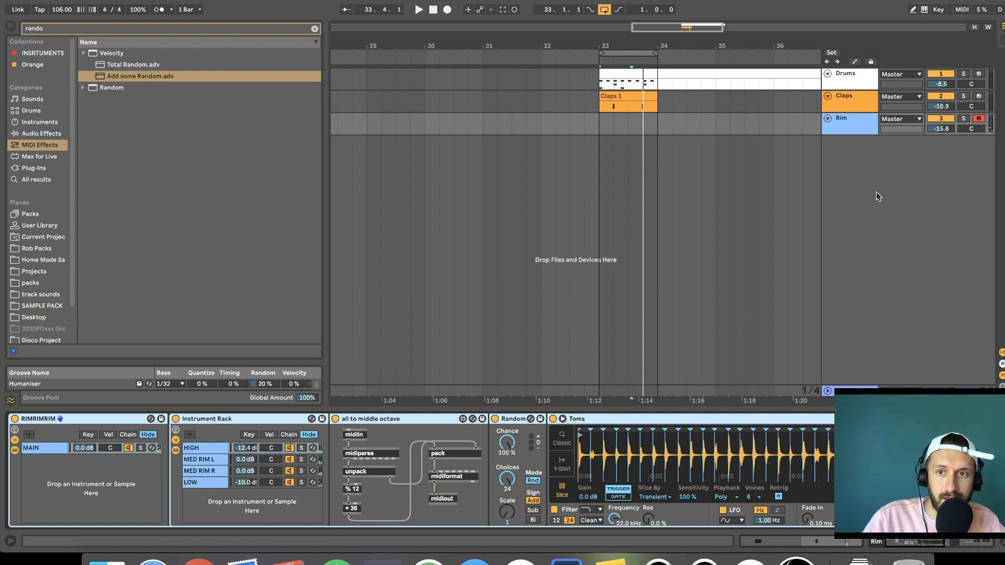
Delete the Drums track's clip material from bar 34 to bar 37.
left_click(846, 107)
left_click(852, 83)
left_click_drag(697, 36, 697, 54)
left_click(642, 75)
key("Delete")
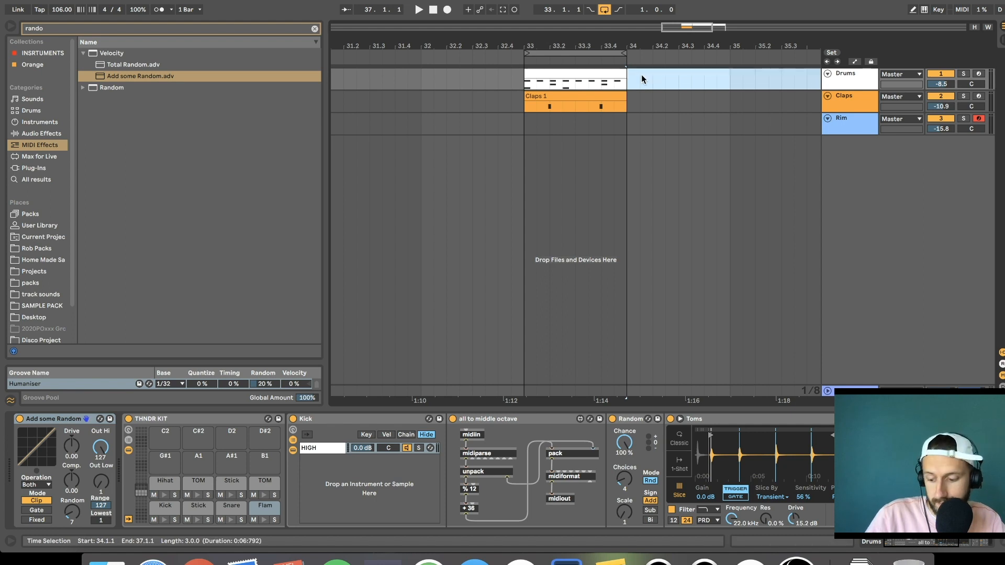
Record a rim pattern over the bar 33 loop on the Rim track and select all its notes.
left_click(505, 126)
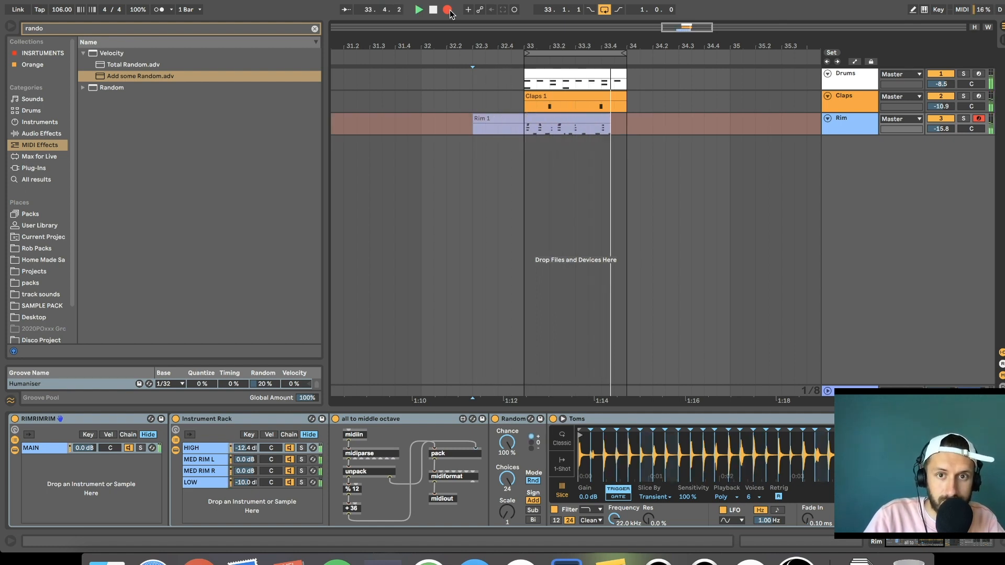
key("space")
left_click_drag(521, 118, 665, 118)
double_click(655, 119)
left_click(608, 418)
key("super+a")
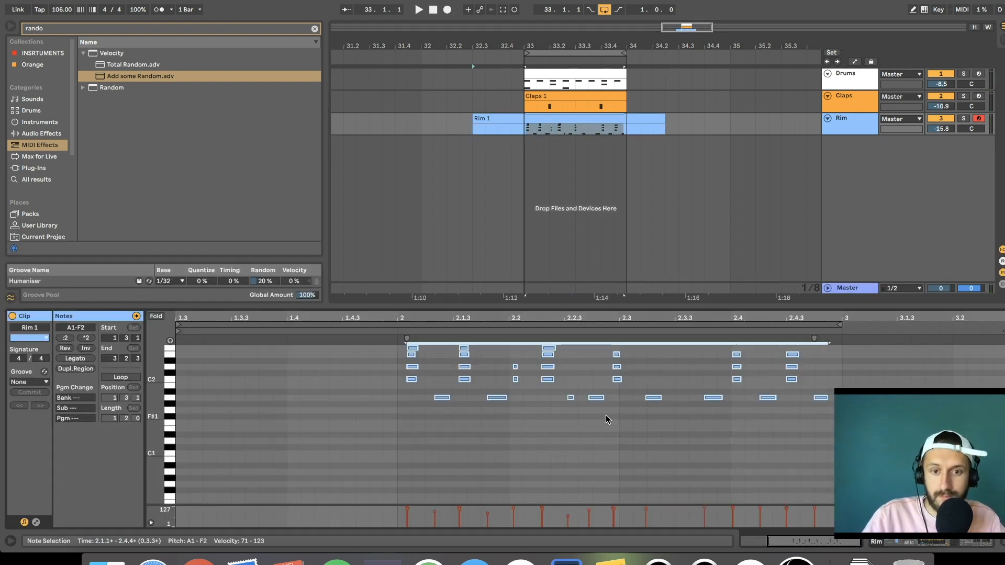
Try quantising the selected Rim notes during playback and undo the changes to them.
key("super+u")
key("space")
key("Delete")
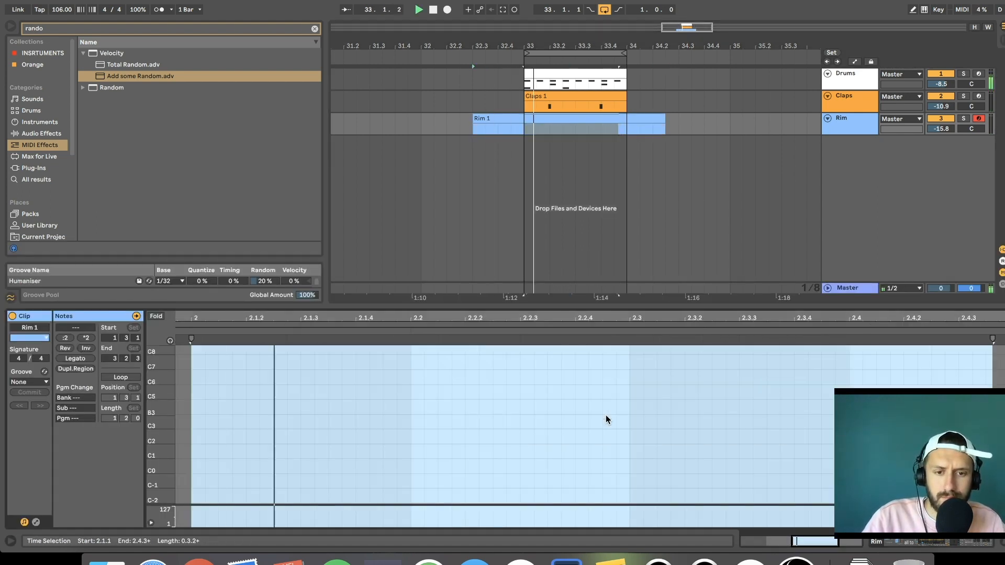
key("super+z")
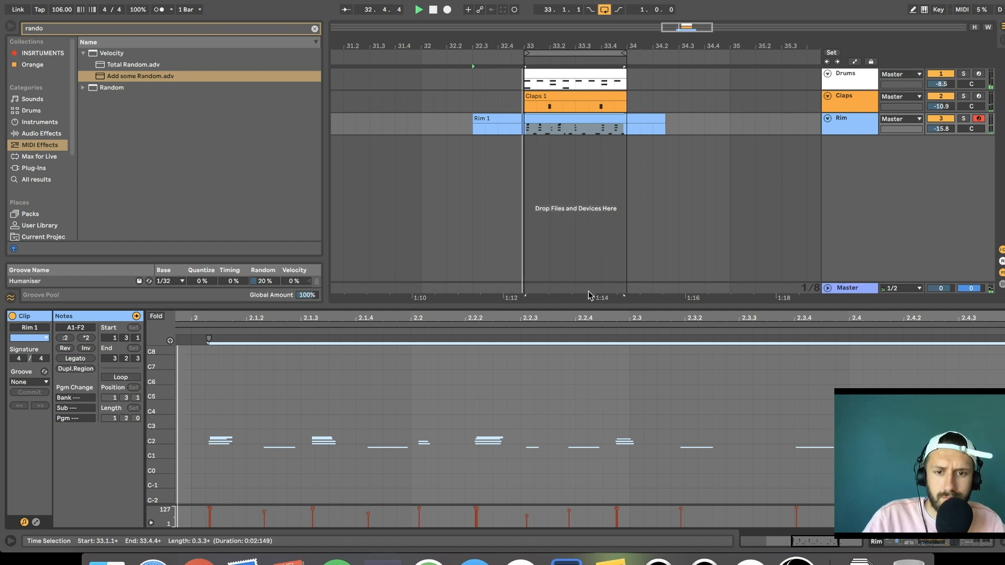
left_click_drag(587, 318, 684, 288)
key("space")
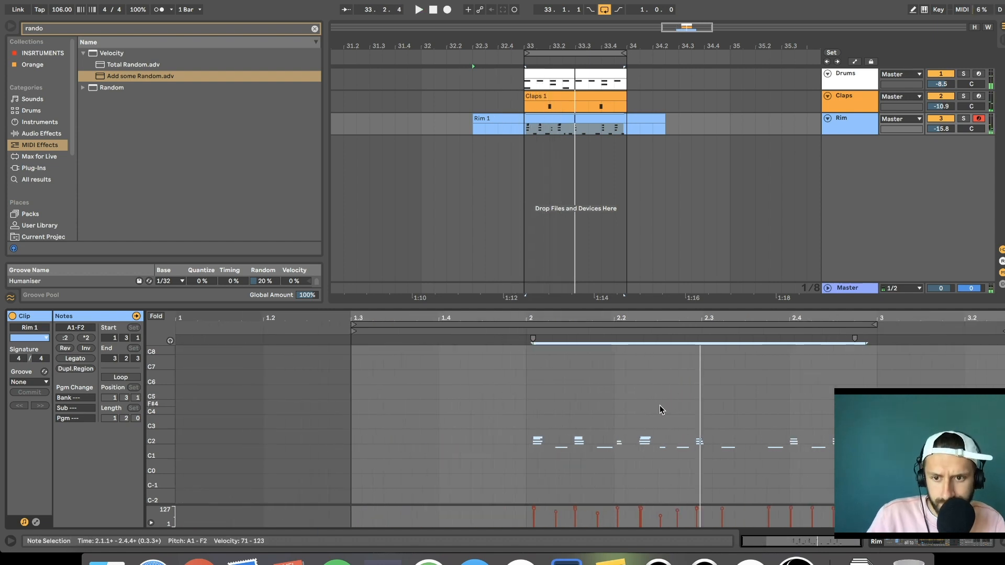
Quantise the start of all Rim notes to 1/16 at 100%.
right_click(661, 407)
left_click(708, 217)
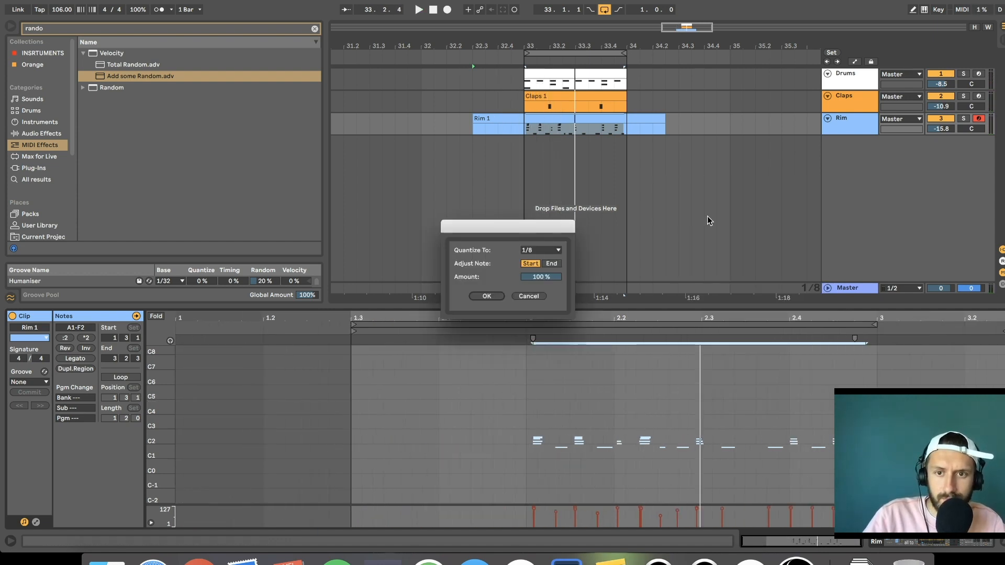
left_click(539, 250)
left_click(535, 305)
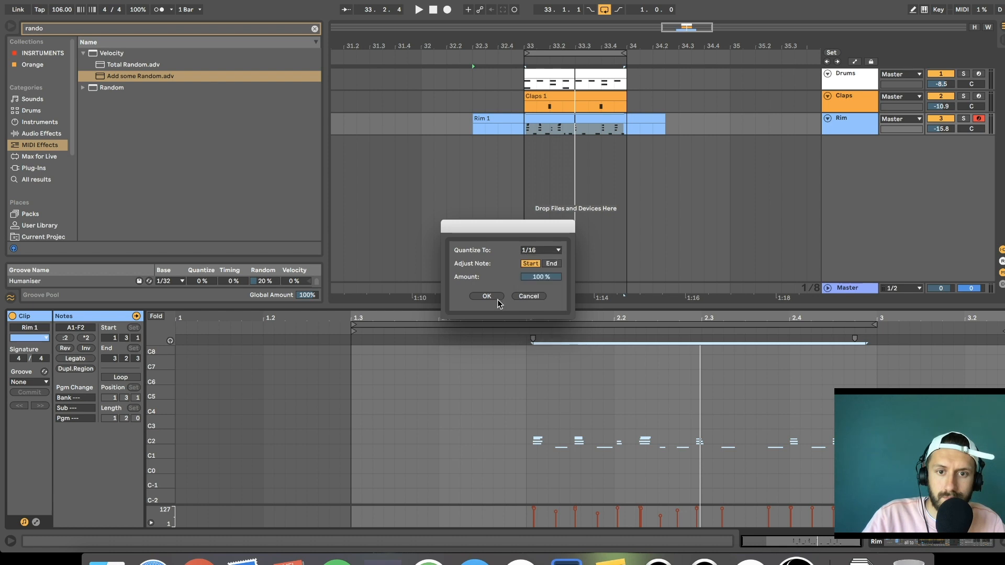
left_click(486, 296)
Solo the Rim track during playback and trim its clip on both sides to bar 33 only.
key("space")
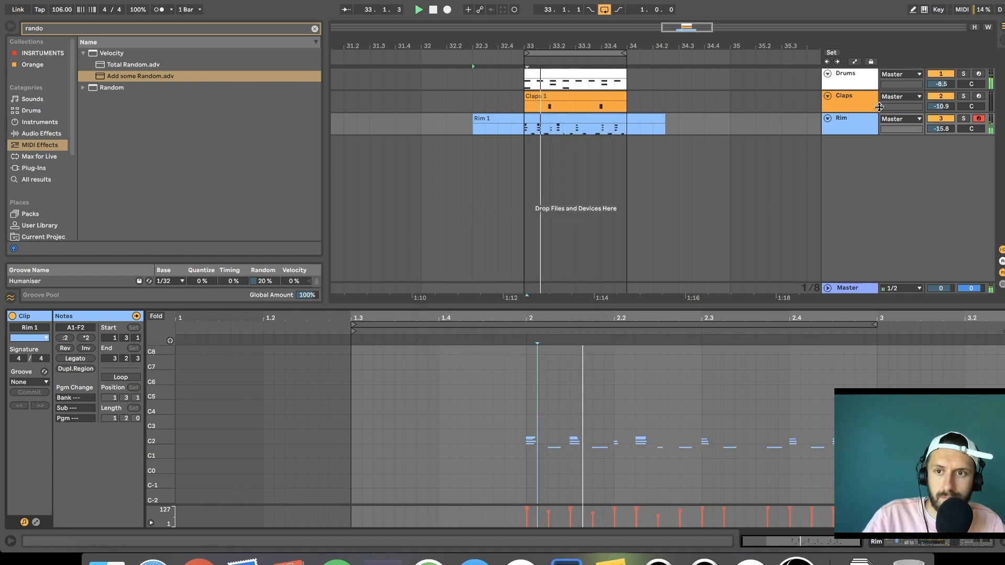
left_click(964, 119)
left_click_drag(522, 131, 436, 128)
key("Delete")
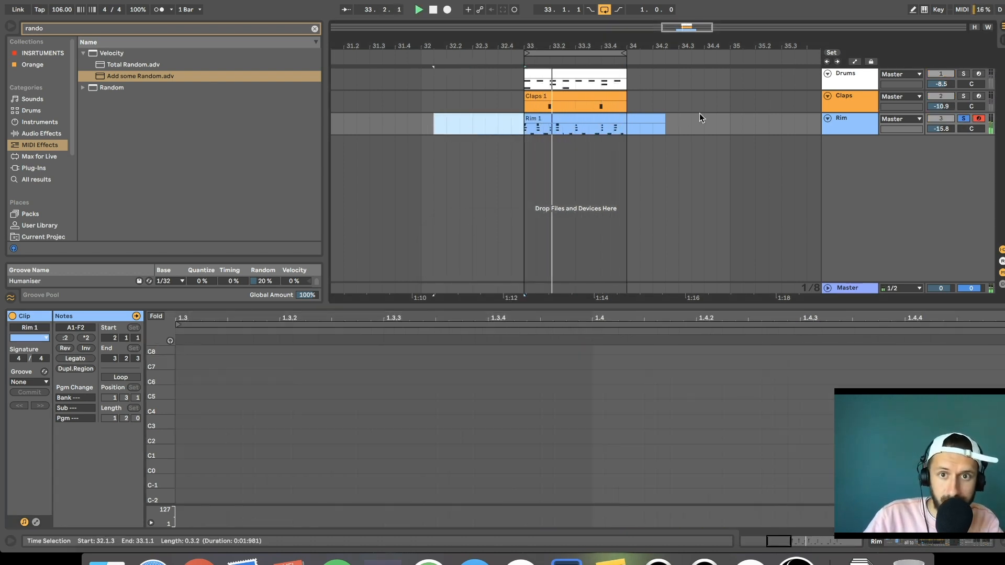
left_click_drag(701, 120, 633, 118)
key("Delete")
Assign the Humaniser groove to the Rim clip.
left_click(602, 118)
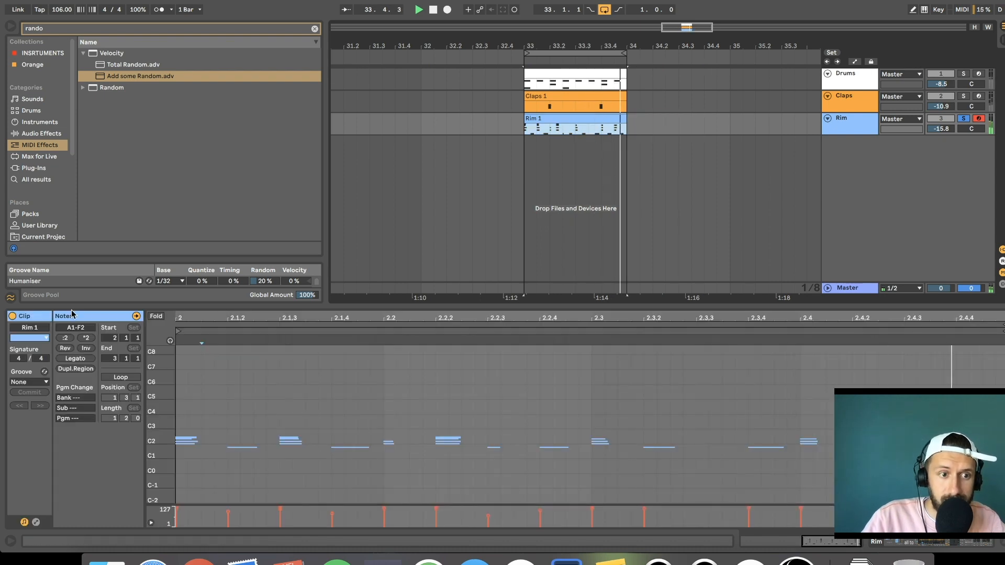
left_click(29, 382)
left_click(37, 394)
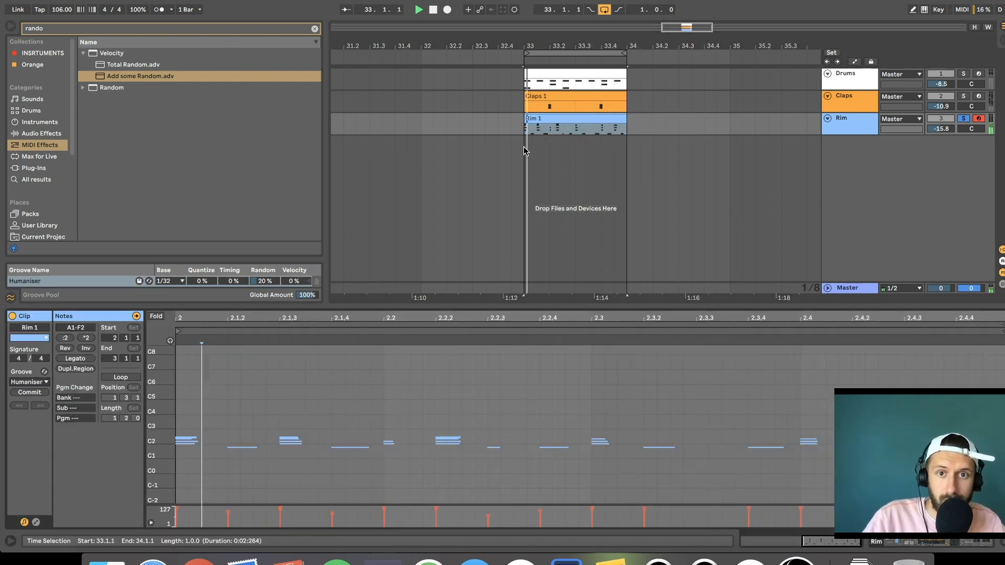
Duplicate the Humaniser groove and rename the copy More Random.
left_click(43, 284)
scroll(56, 276, "down", 2)
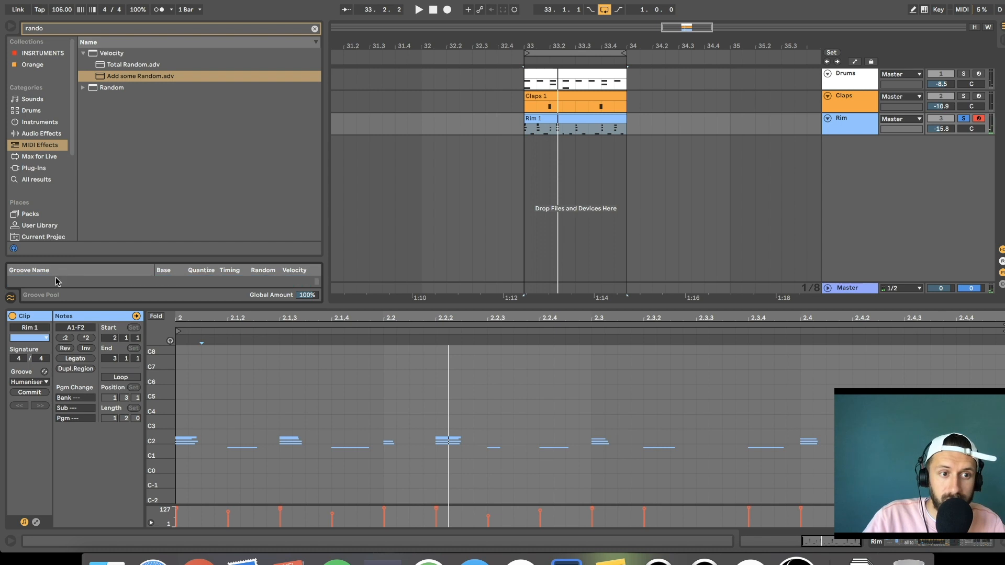
scroll(56, 277, "up", 3)
left_click_drag(76, 260, 73, 204)
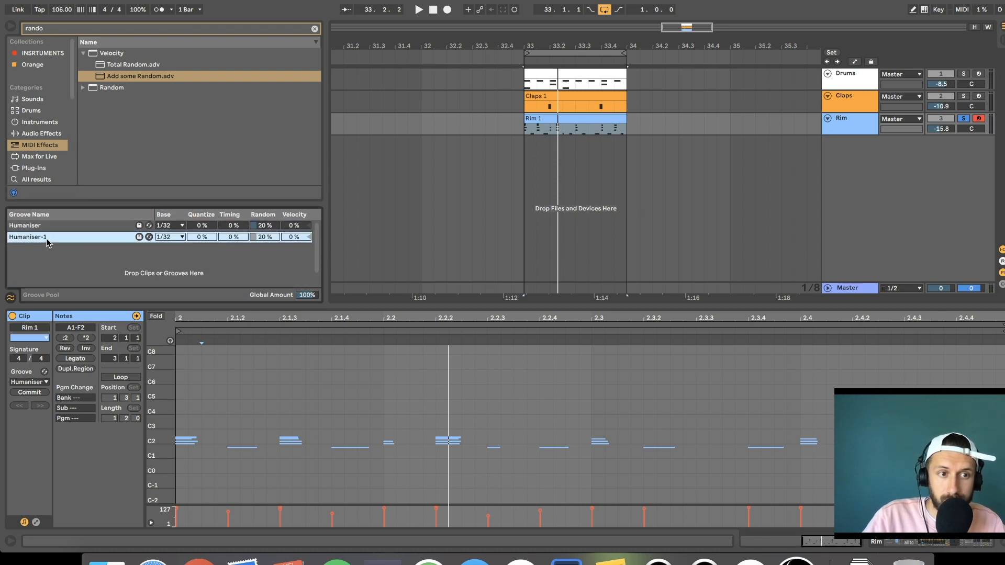
double_click(46, 238)
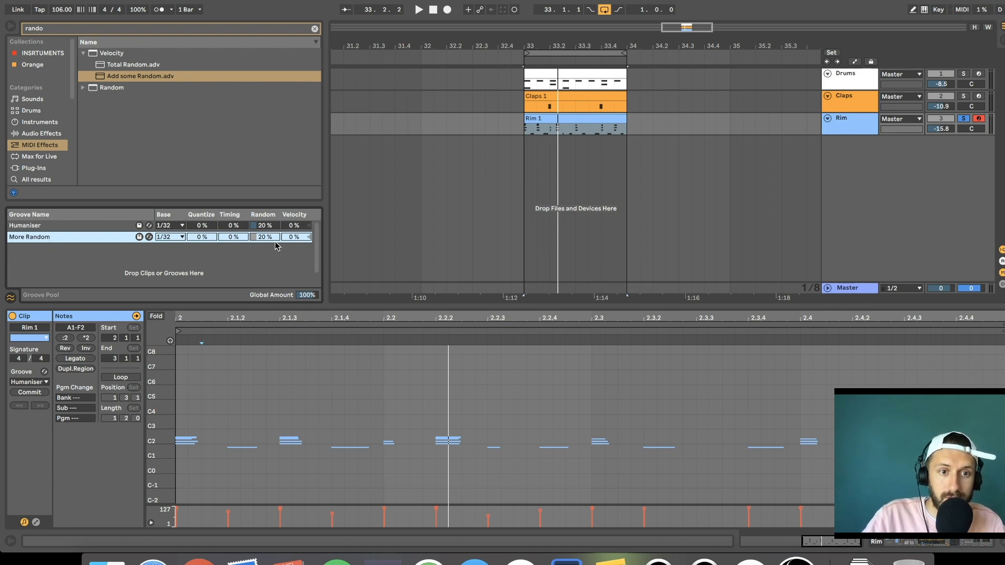
Assign the More Random groove to the Rim clip.
left_click(45, 382)
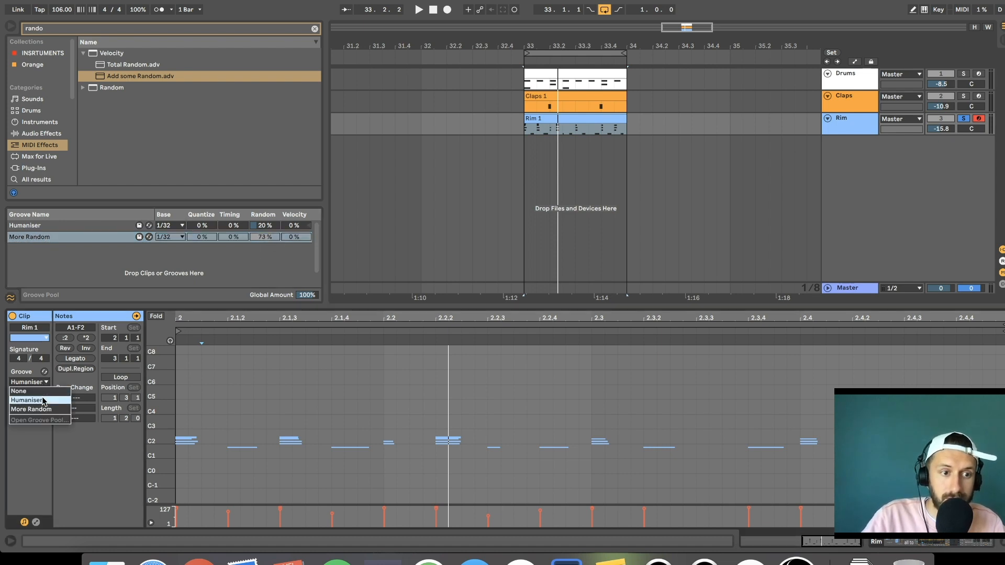
left_click(44, 410)
left_click(571, 121)
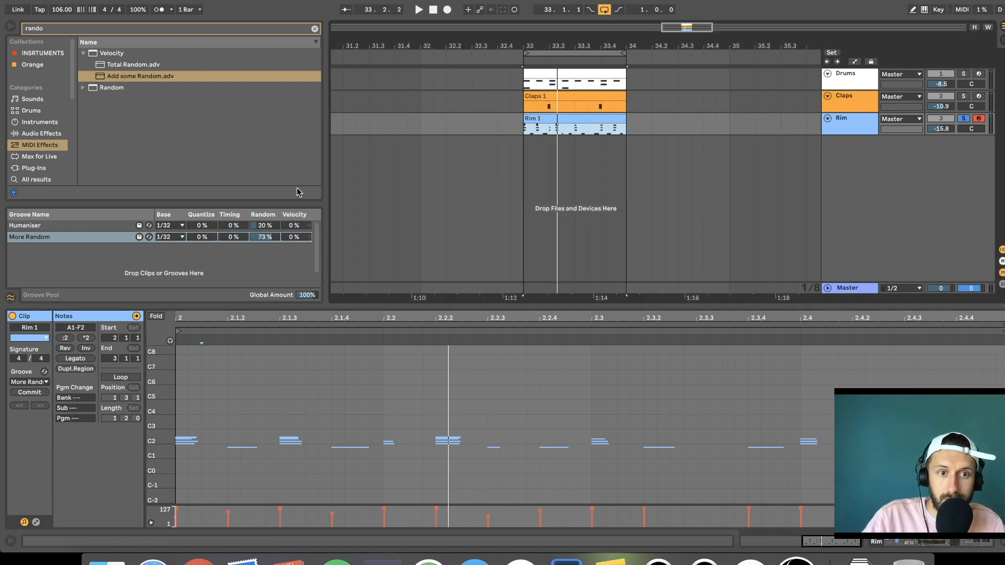
Play the loop, try the More Random groove at 100% Random, and settle its Random amount at 72%.
left_click_drag(271, 239, 272, 230)
key("space")
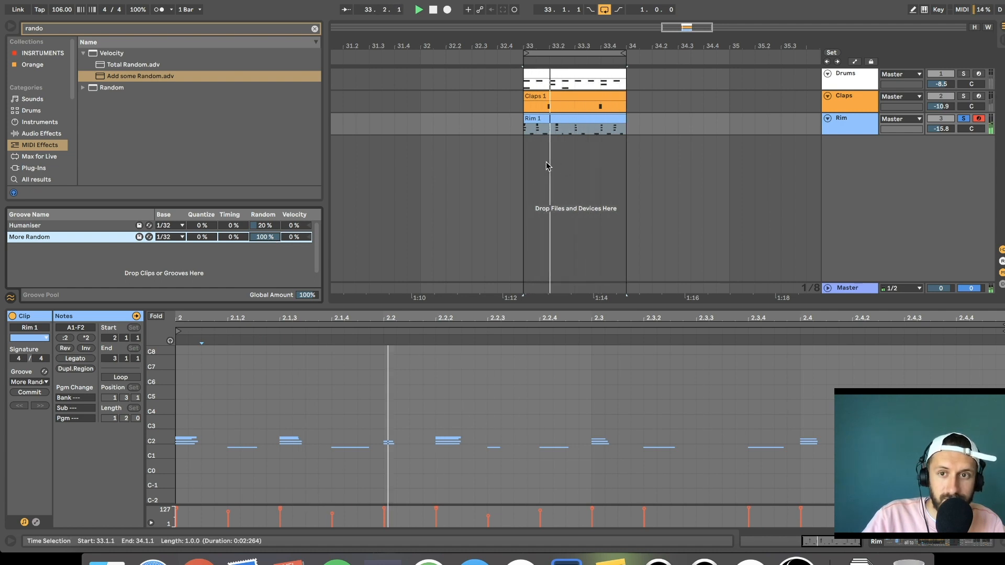
left_click_drag(261, 238, 262, 252)
Solo the Claps track alongside Rim and raise the Claps volume to about -9.1 dB.
left_click(963, 97)
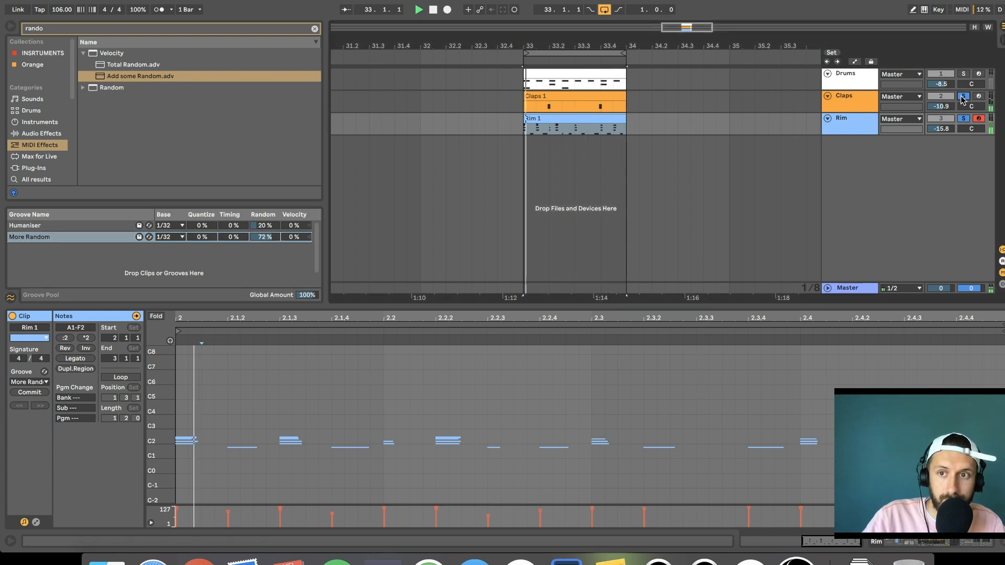
left_click(870, 102)
left_click_drag(942, 106, 941, 101)
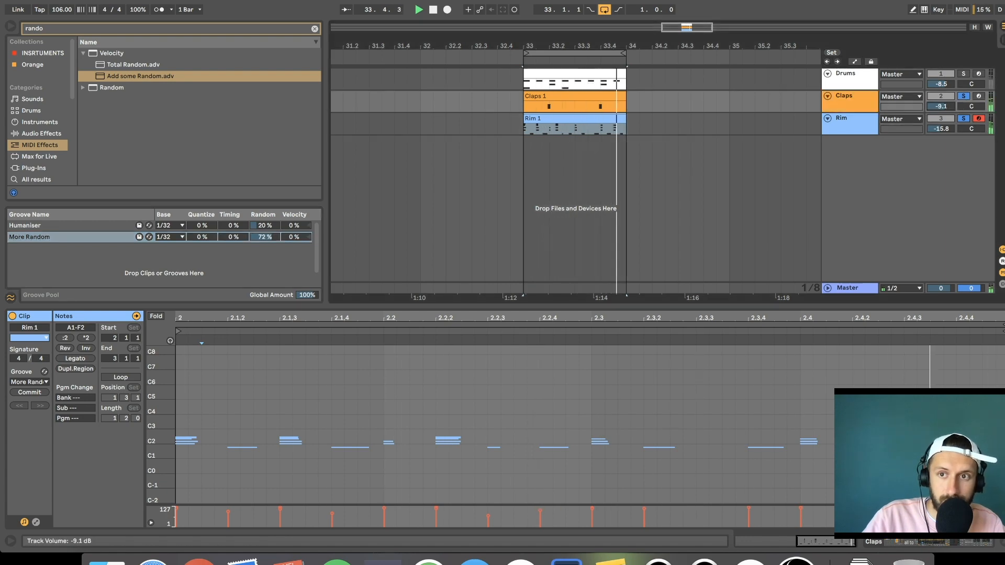
left_click(863, 107)
left_click(864, 108)
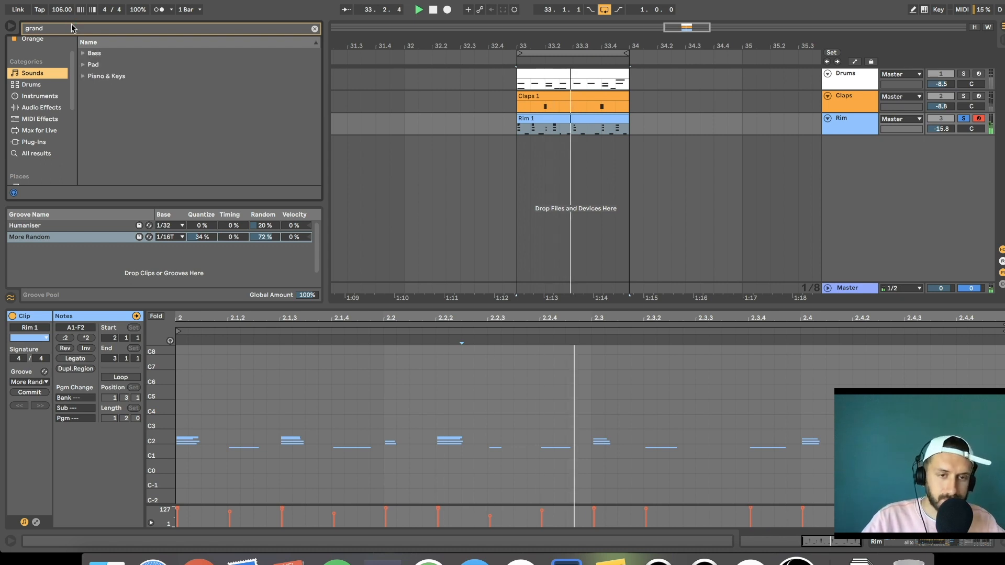
Load the Grand Piano.adg preset onto a new MIDI track and create an empty one-bar clip at bar 33.
left_click(83, 78)
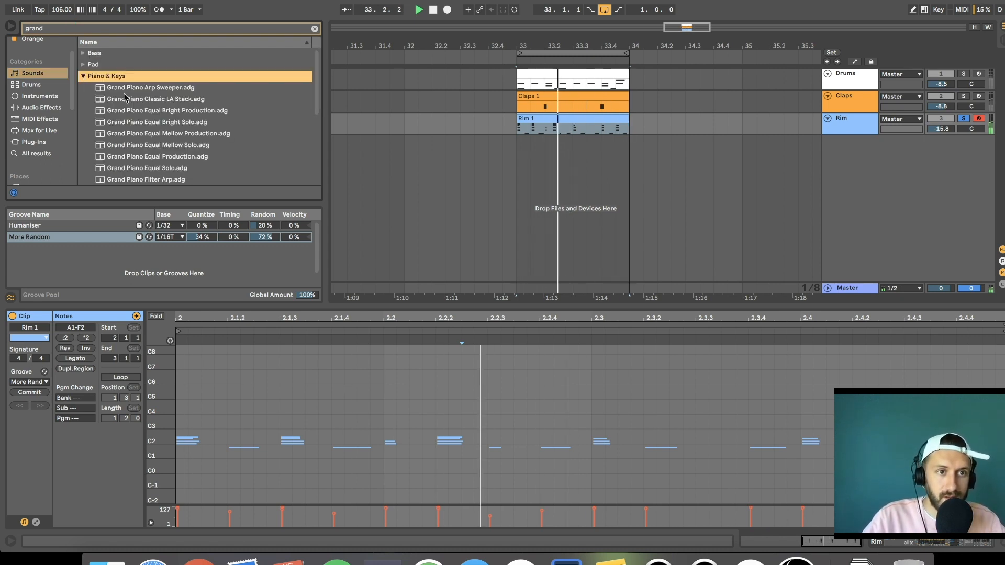
scroll(124, 93, "down", 5)
scroll(123, 95, "down", 2)
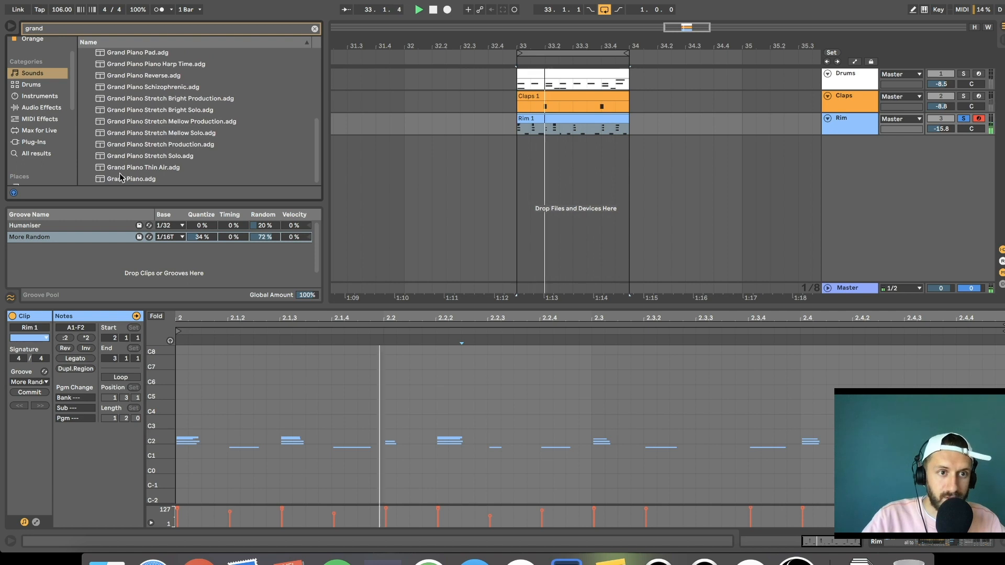
left_click_drag(131, 179, 349, 199)
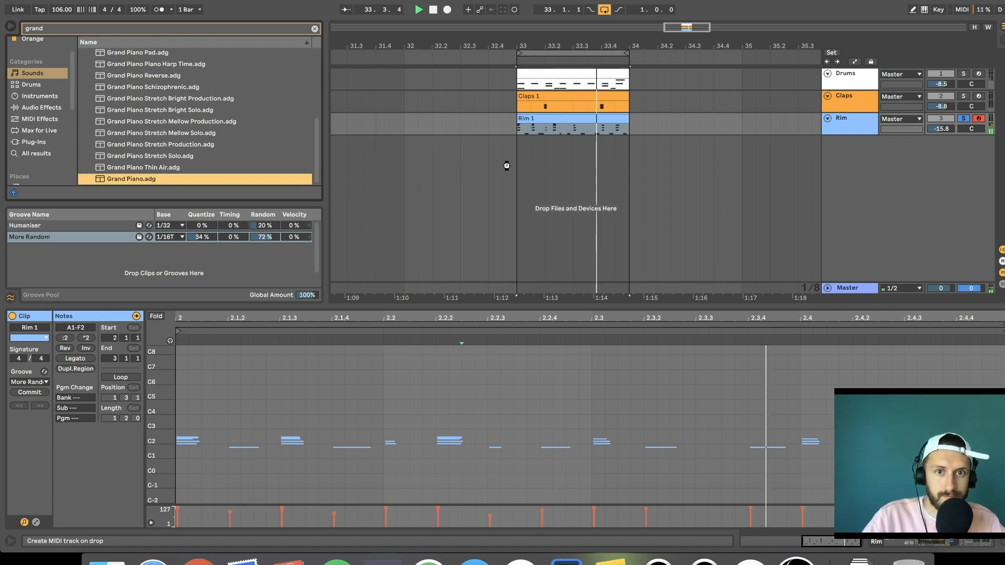
left_click_drag(507, 166, 629, 140)
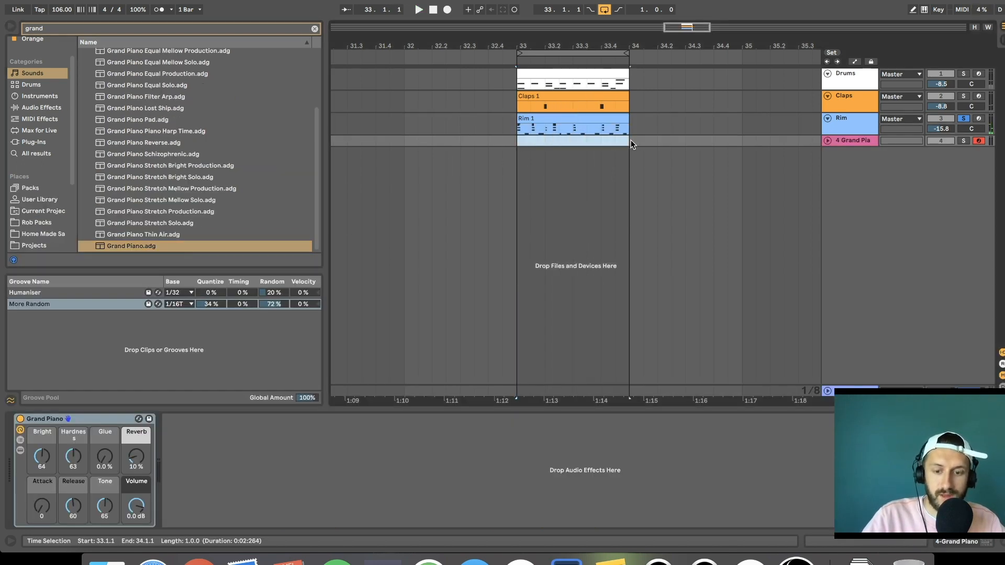
key("super+shift+m")
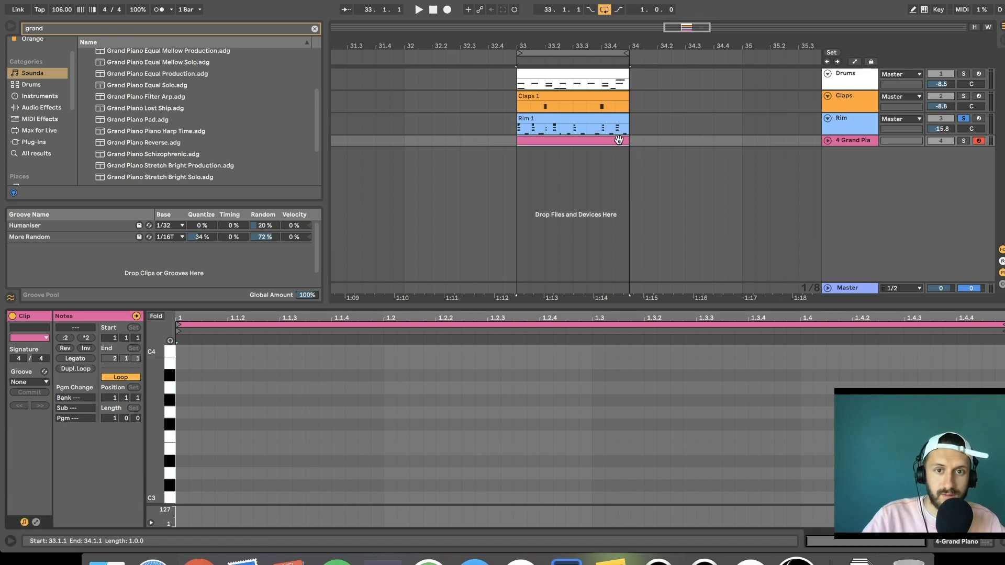
Add short A#3, G3 and E3 notes as a chord near the start of the piano clip.
double_click(193, 375)
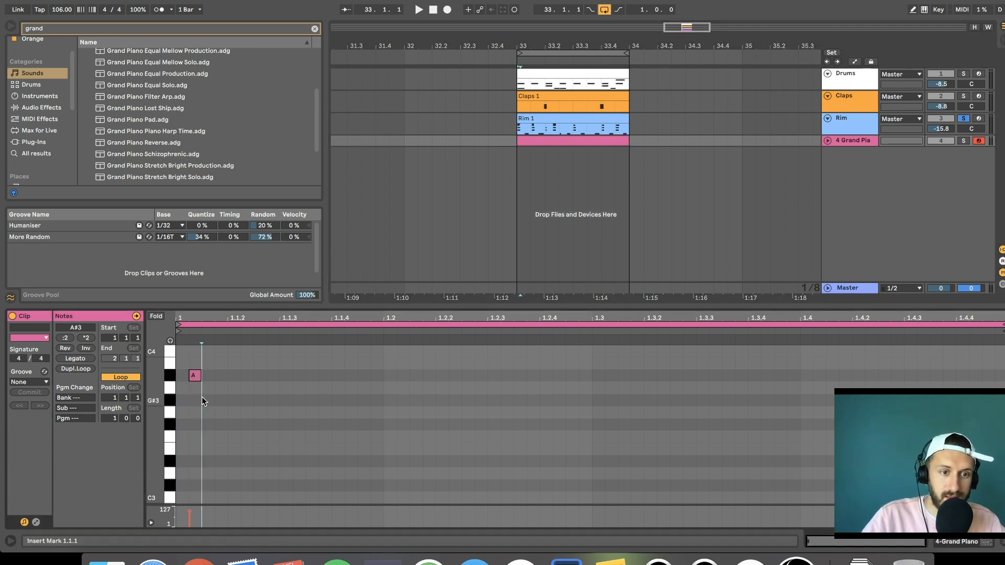
double_click(195, 412)
double_click(196, 449)
left_click(206, 450)
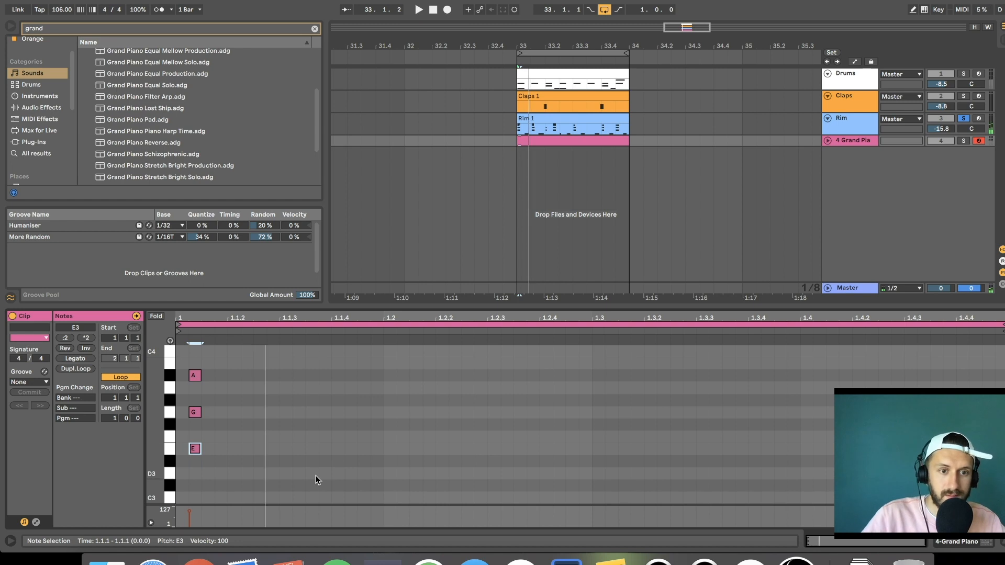
Lengthen all three chord notes together until they end just before beat 1.2.
key("super+a")
key("shift+Right")
key("shift+Right")
key("shift+Right")
key("shift+Right")
key("shift+Right")
key("shift+Right")
key("shift+Right")
key("shift+Right")
key("shift+Right")
key("shift+Right")
key("shift+Right")
key("shift+Right")
key("shift+Right")
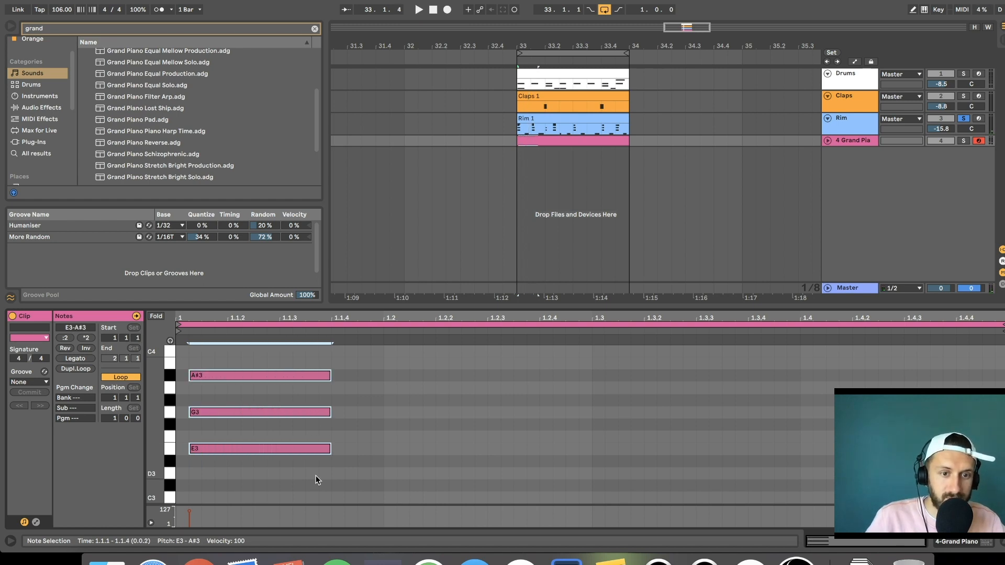
Solo the Grand Piano track, play the loop and enlarge the track's height in the arrangement.
left_click(963, 141)
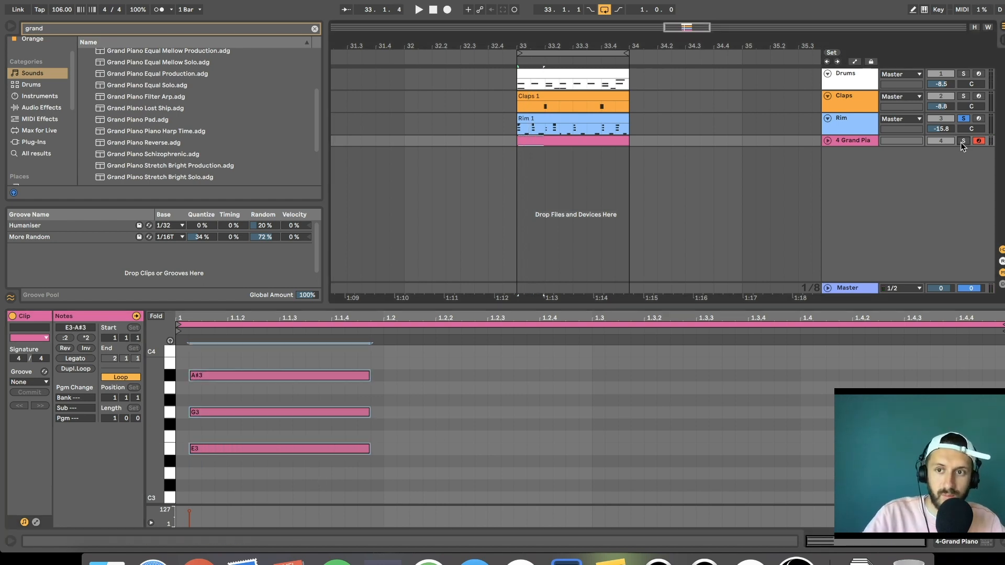
key("space")
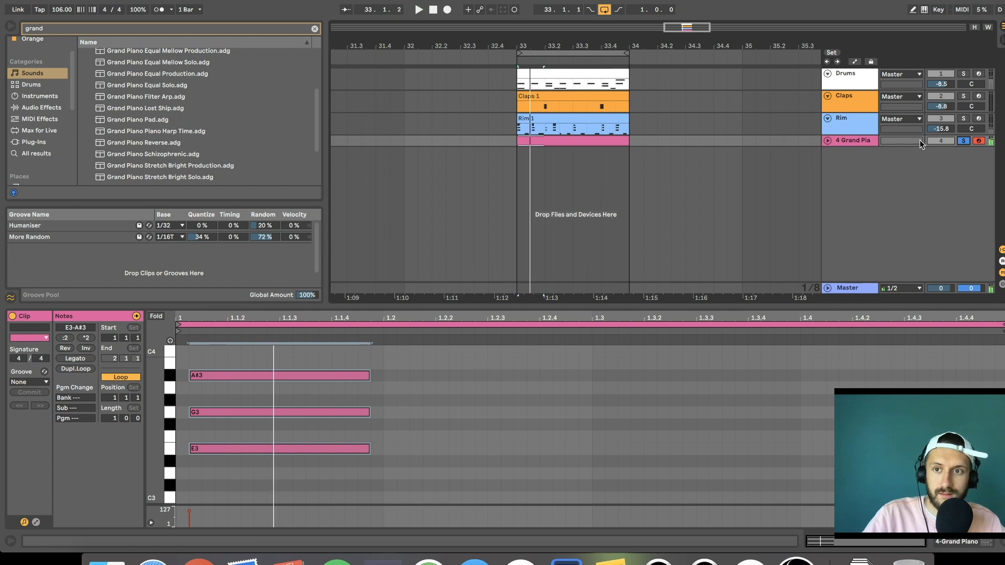
left_click_drag(863, 152, 863, 188)
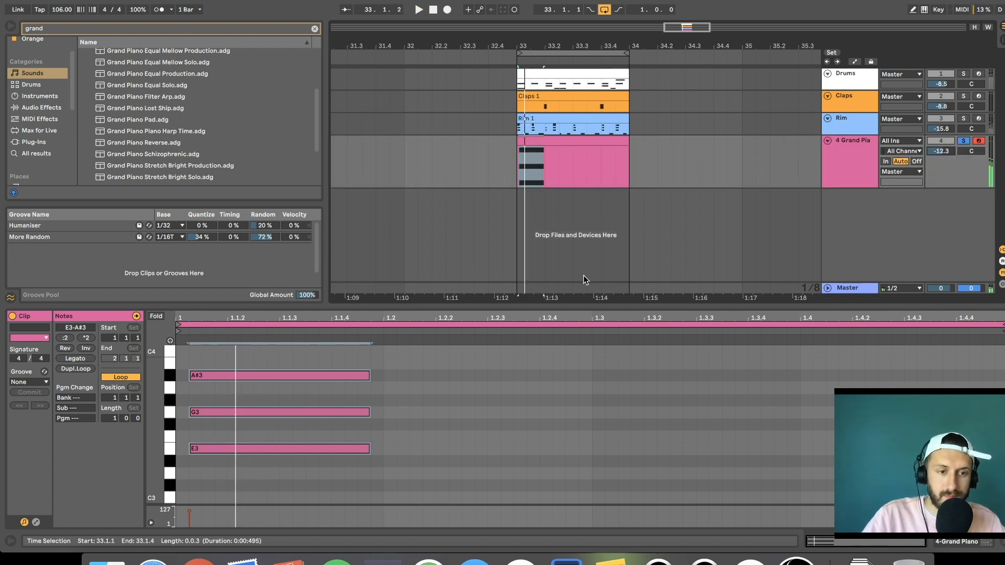
Assign the Humaniser groove to the piano clip and play it.
left_click_drag(413, 364, 266, 344)
left_click(229, 476)
left_click(418, 371)
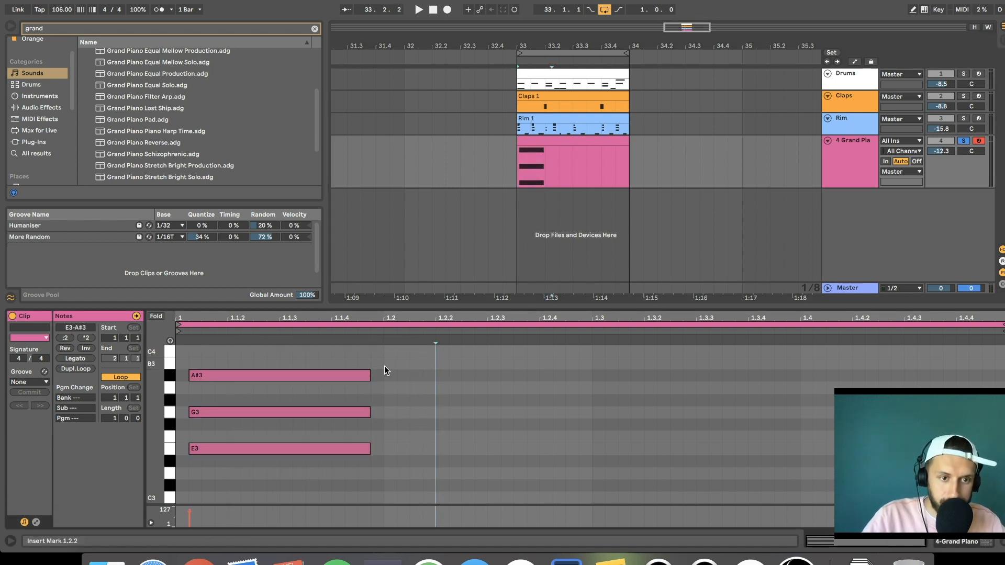
left_click(29, 382)
left_click(26, 400)
key("space")
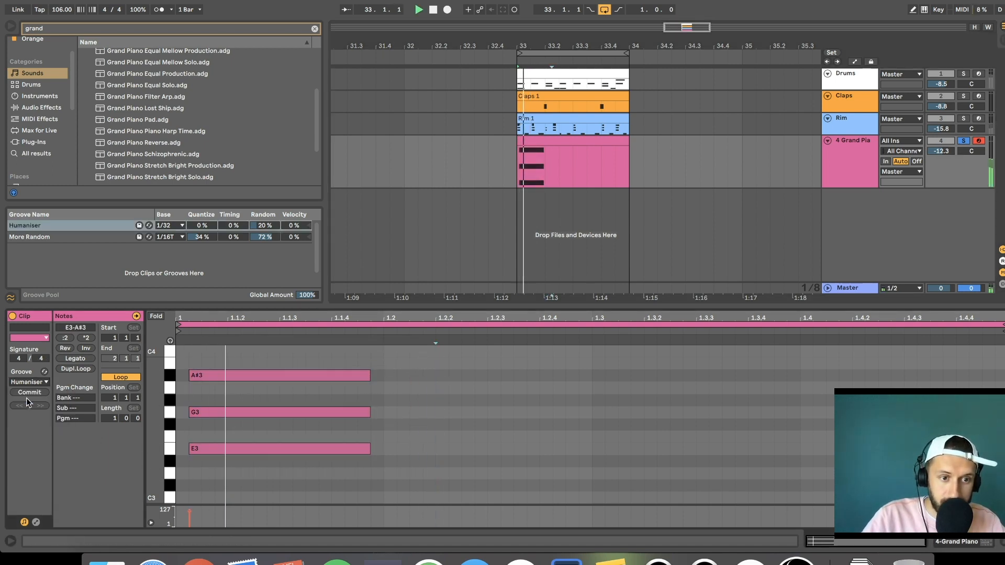
Switch the piano clip's groove to More Random and restart playback repeatedly to hear the chord's timing.
left_click(27, 383)
left_click(30, 409)
key("space")
key("space")
key("space")
key("space")
key("space")
key("space")
key("space")
key("space")
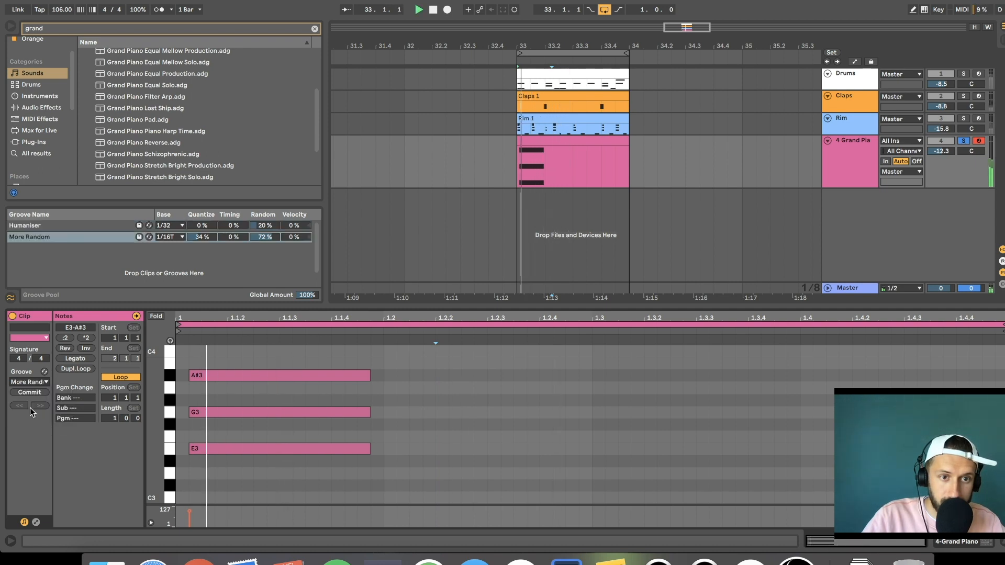
Move the whole E3, G3 and A#3 chord to start at about 1.1.4 and play the loop.
key("space")
left_click_drag(204, 359, 202, 454)
key("Right")
key("Right")
key("Right")
key("Right")
key("Right")
key("Right")
key("space")
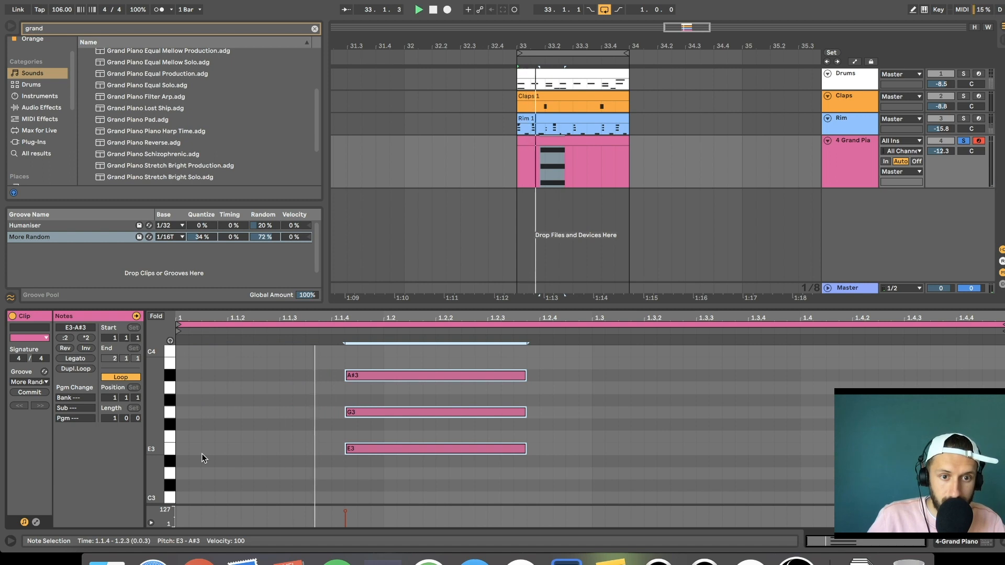
Set the piano clip's groove back to Humaniser.
left_click(36, 383)
left_click(23, 403)
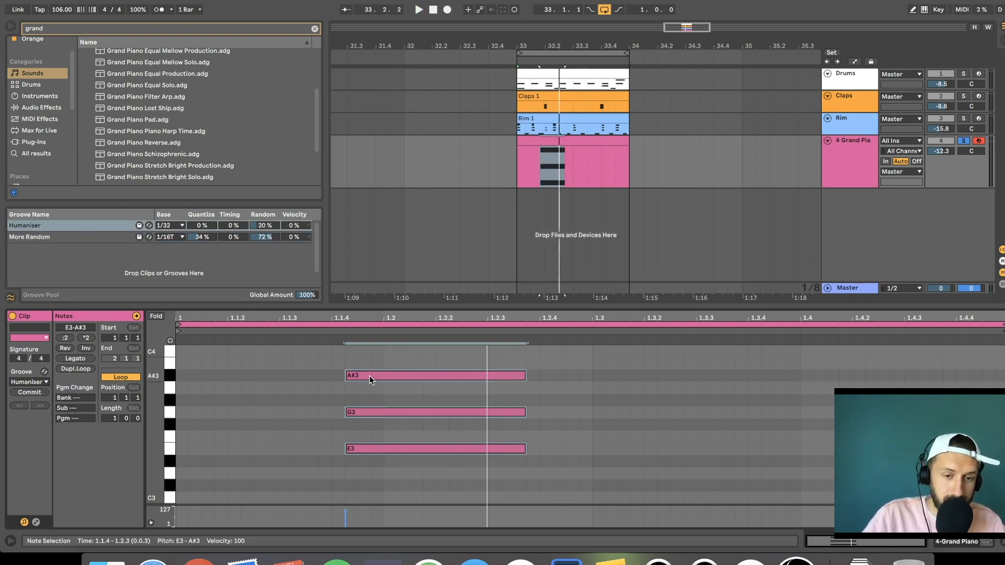
left_click(273, 404)
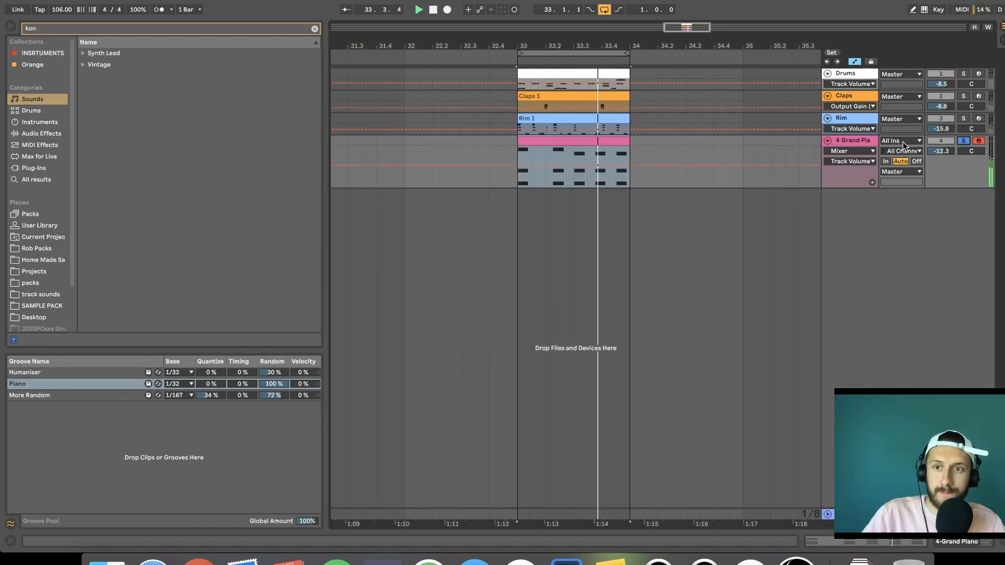
Show the Grand Piano track's devices and search the sound library for "gran".
double_click(863, 141)
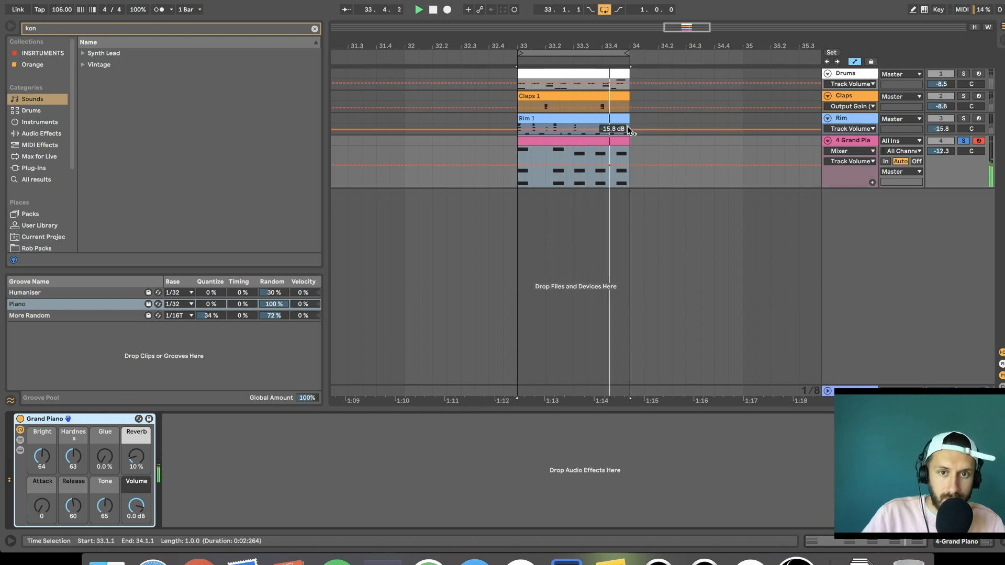
left_click_drag(105, 30, 0, 22)
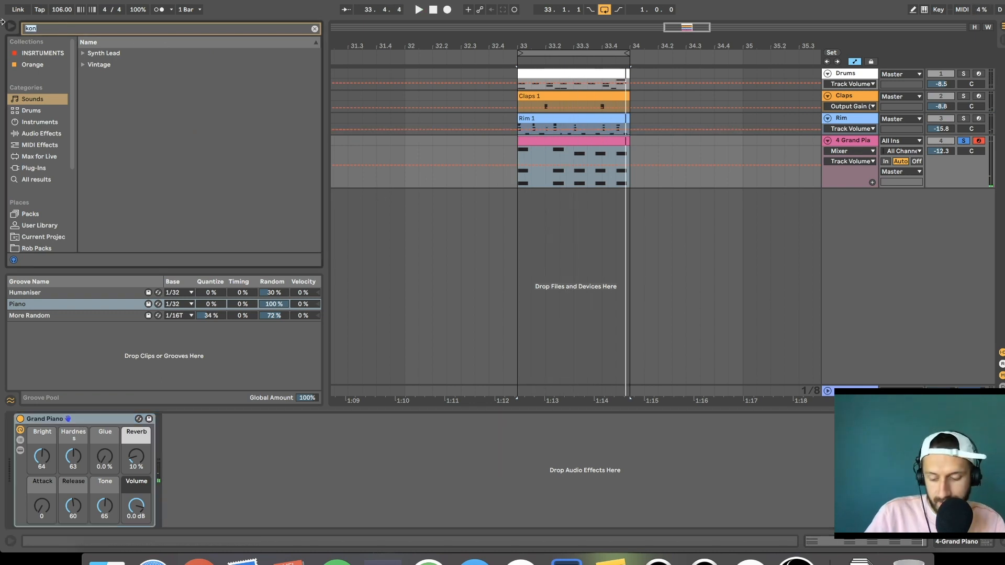
key("BackSpace")
type("gran")
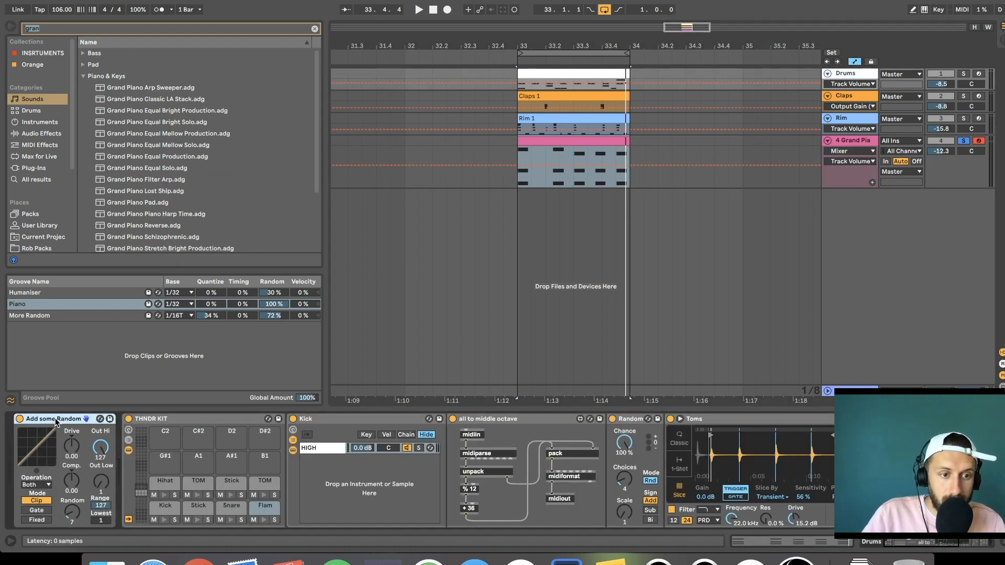
Copy the Add some Random device from the Drums track to before the Grand Piano, and set its Random to 15.
left_click_drag(568, 184, 568, 186)
key("space")
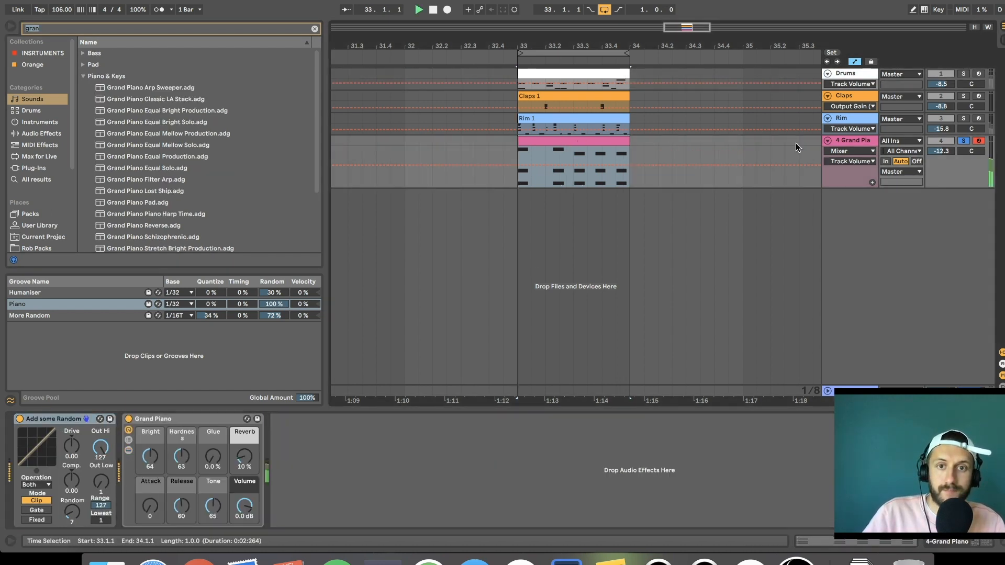
left_click_drag(71, 512, 72, 510)
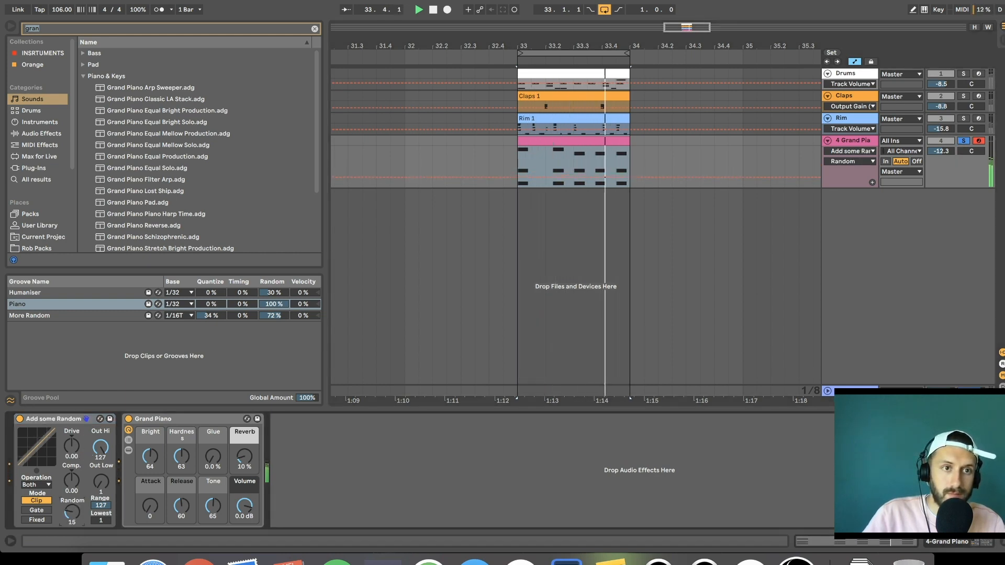
Open the piano clip and shorten its first chord (D3, F3, A#3) to about a sixteenth note.
double_click(548, 167)
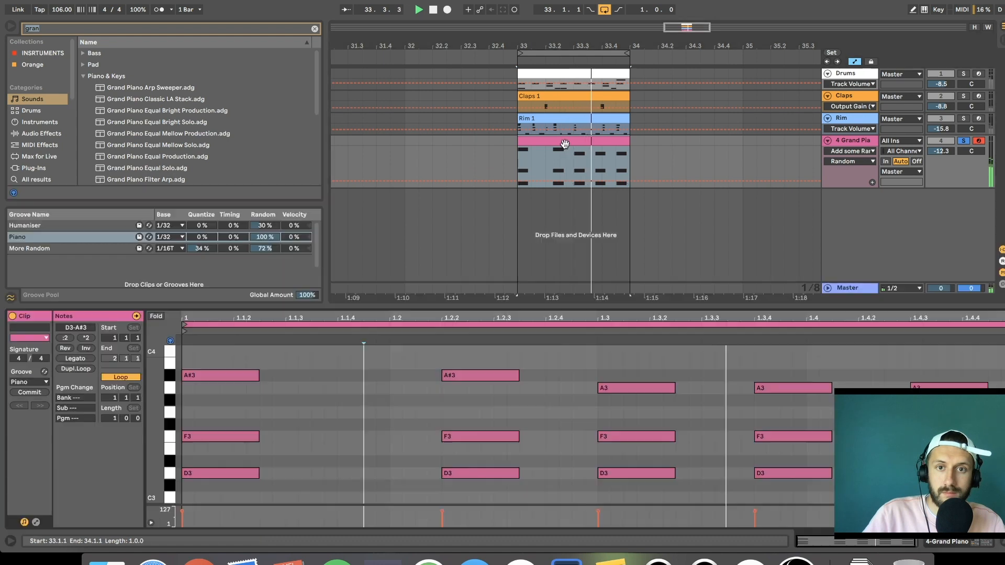
left_click(531, 387)
key("space")
left_click(198, 374)
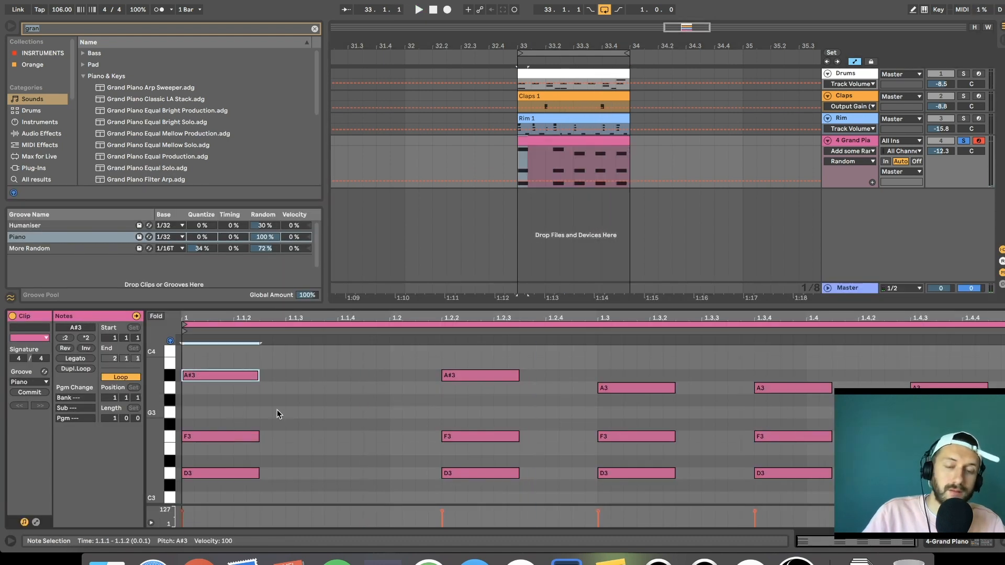
left_click_drag(279, 359, 210, 497)
key("shift+Left")
key("shift+Left")
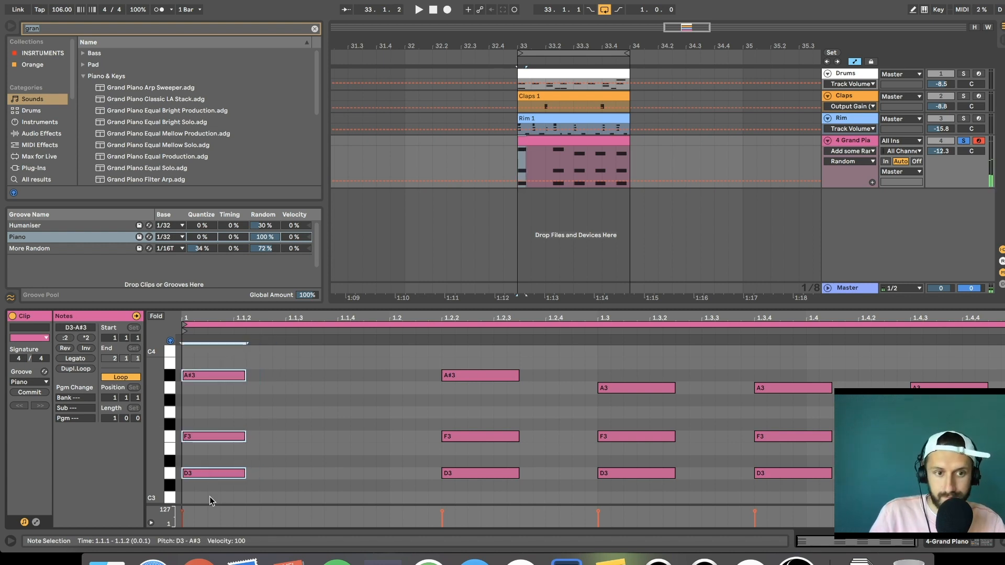
Lengthen the second piano chord (D3, F3, A#3), starting near 1.2.2, to about an eighth note.
key("space")
key("space")
left_click_drag(550, 360, 477, 495)
key("shift+Right")
key("shift+Right")
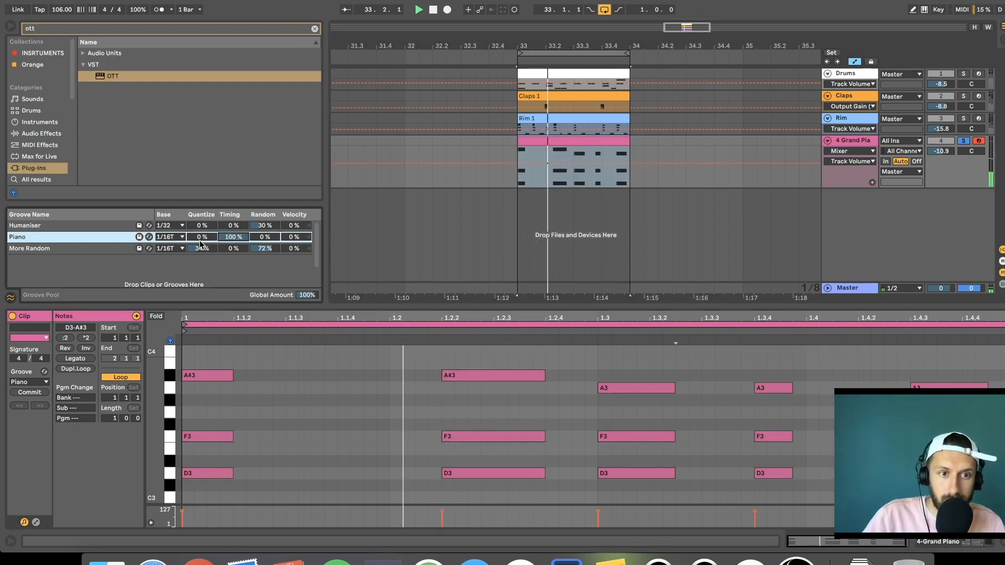
Set the Piano groove to Quantize 64%, Timing 49% and Random 64%, and unsolo the Grand Piano track.
left_click_drag(199, 240, 200, 218)
left_click_drag(233, 237, 265, 203)
left_click_drag(264, 238, 265, 251)
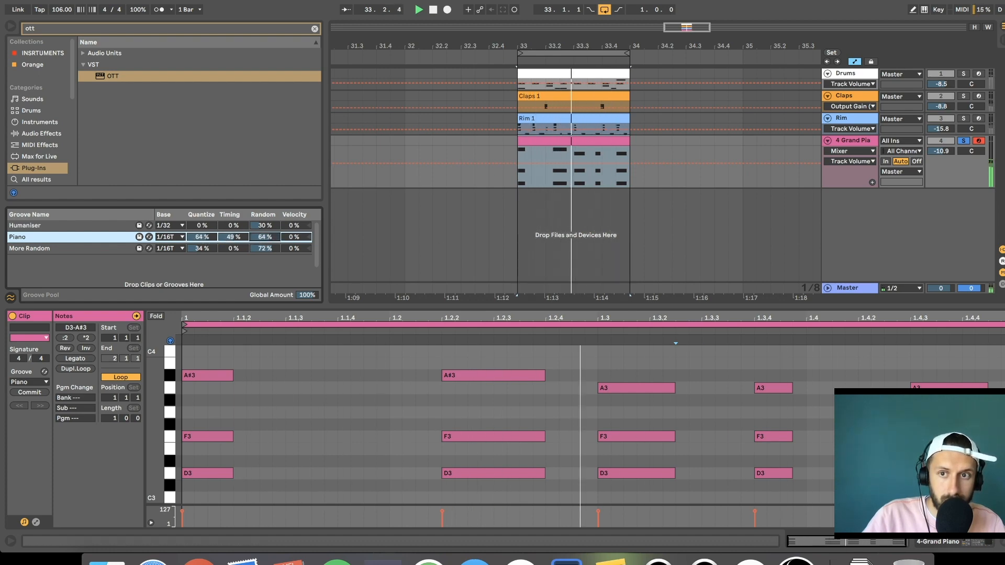
left_click(964, 141)
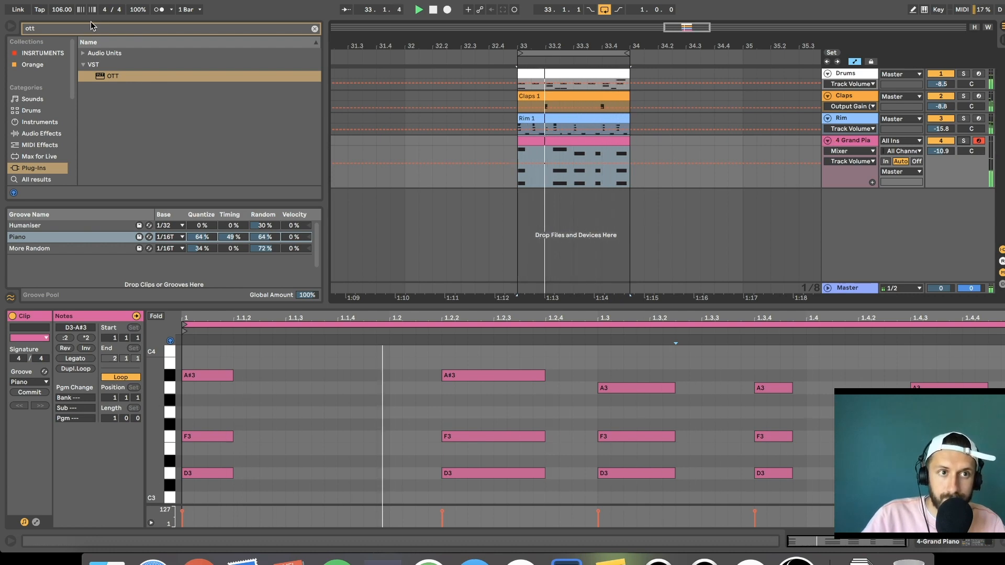
Clear the browser search and hide the piano clip's detail view.
key("super+f")
key("BackSpace")
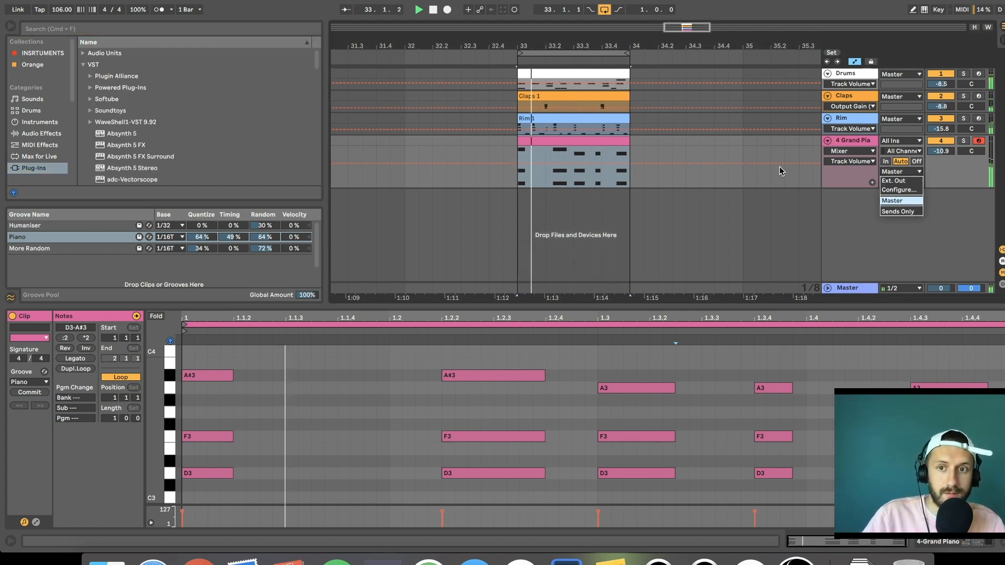
left_click(758, 176)
left_click(565, 139)
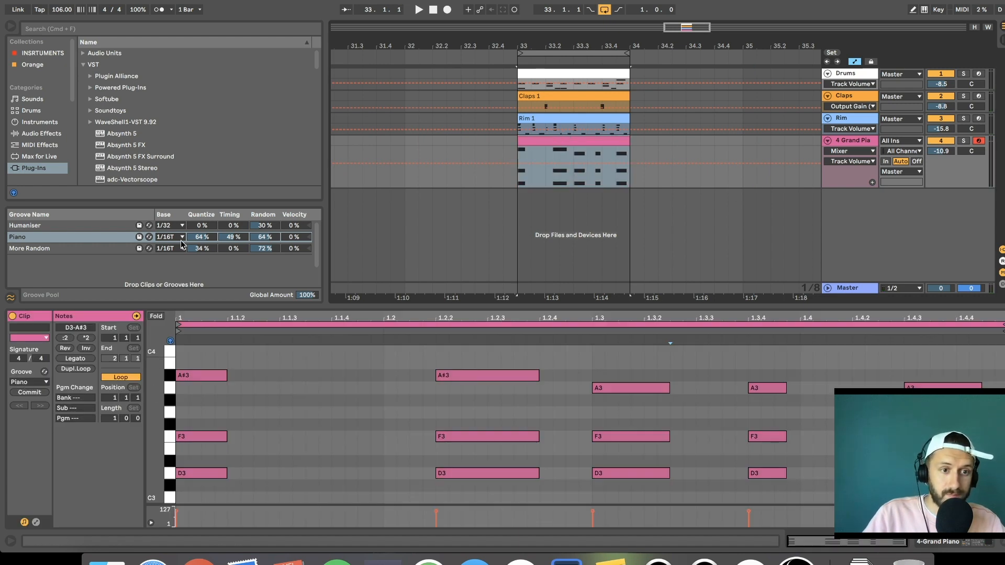
key("super+alt+l")
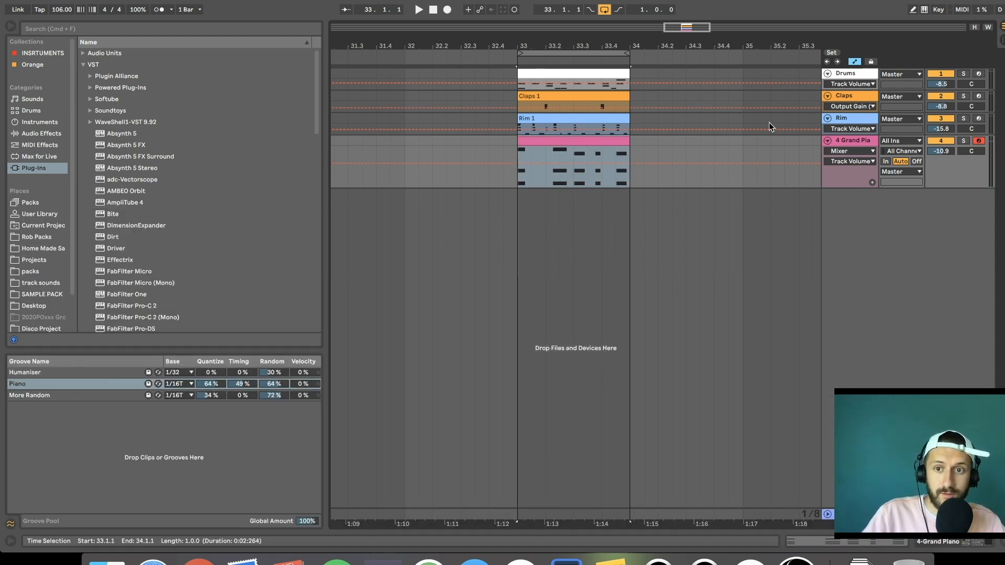
Browse the VST plug-ins and search them for Kontakt.
left_click(110, 31)
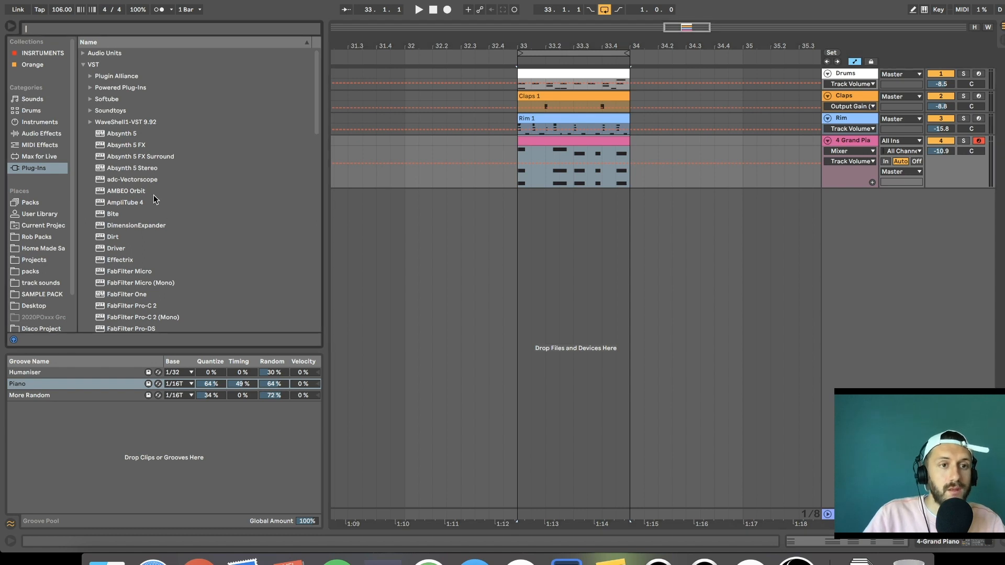
scroll(150, 197, "down", 15)
scroll(26, 157, "down", 3)
scroll(32, 133, "up", 3)
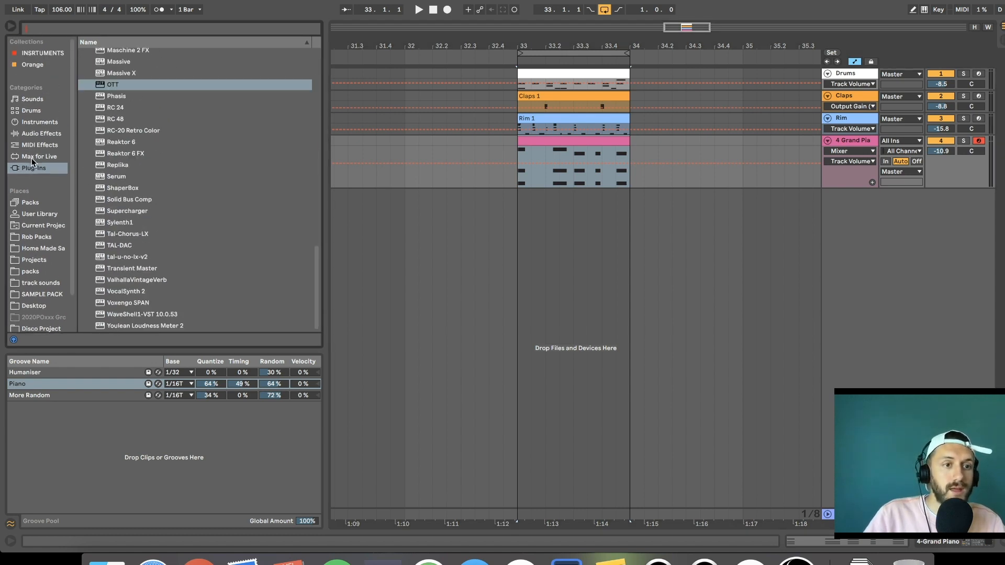
type("kotnak")
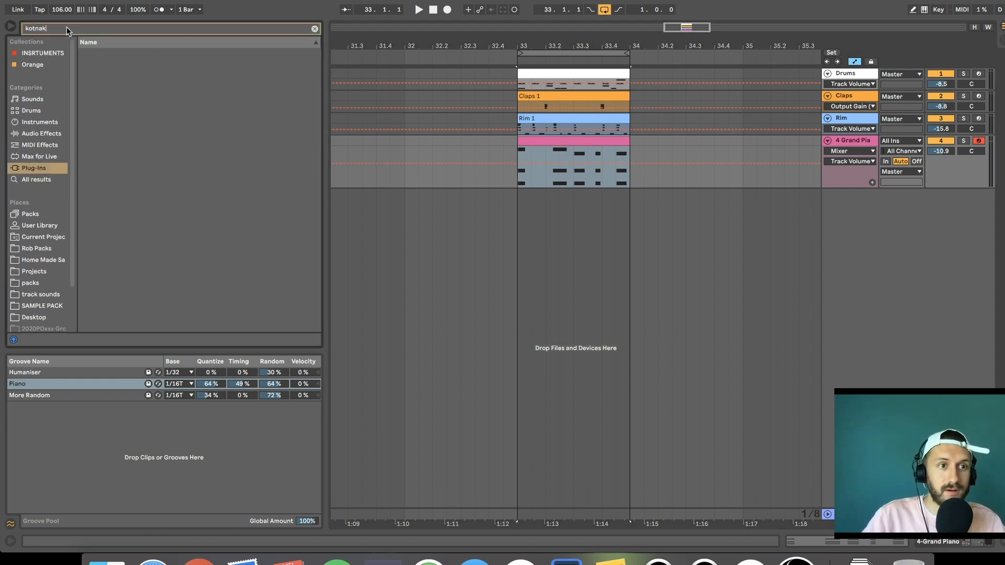
type("ntakt")
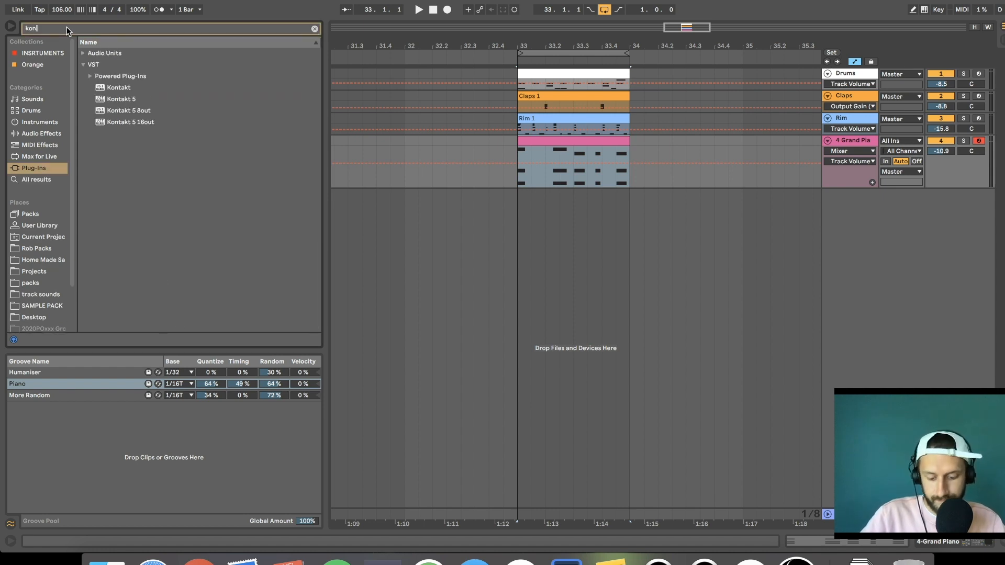
Load the Kontakt VST plug-in onto a new MIDI track.
key("Down")
key("Return")
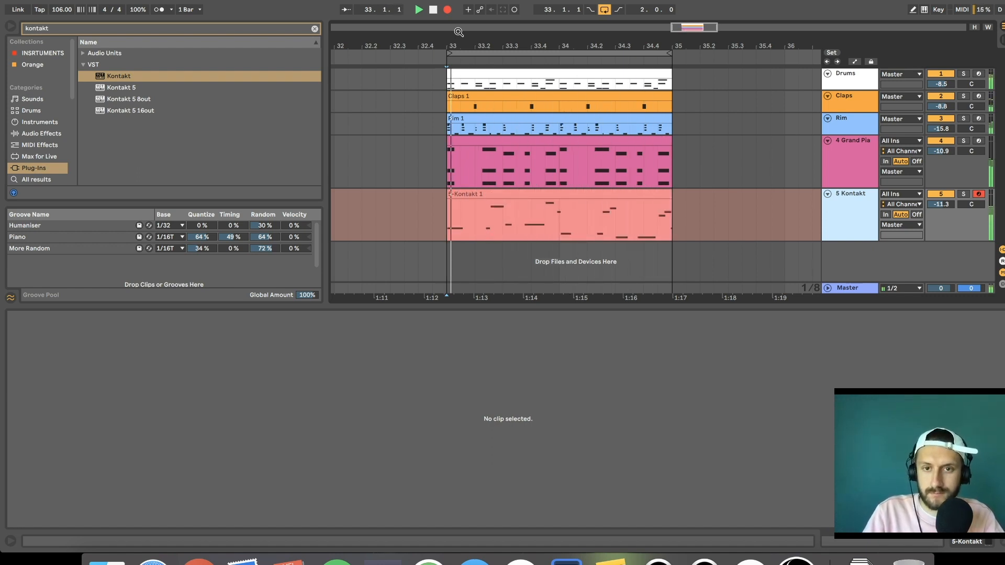
Open the recorded Kontakt bass clip in the note editor, quantize all its notes and play the loop.
key("space")
double_click(531, 190)
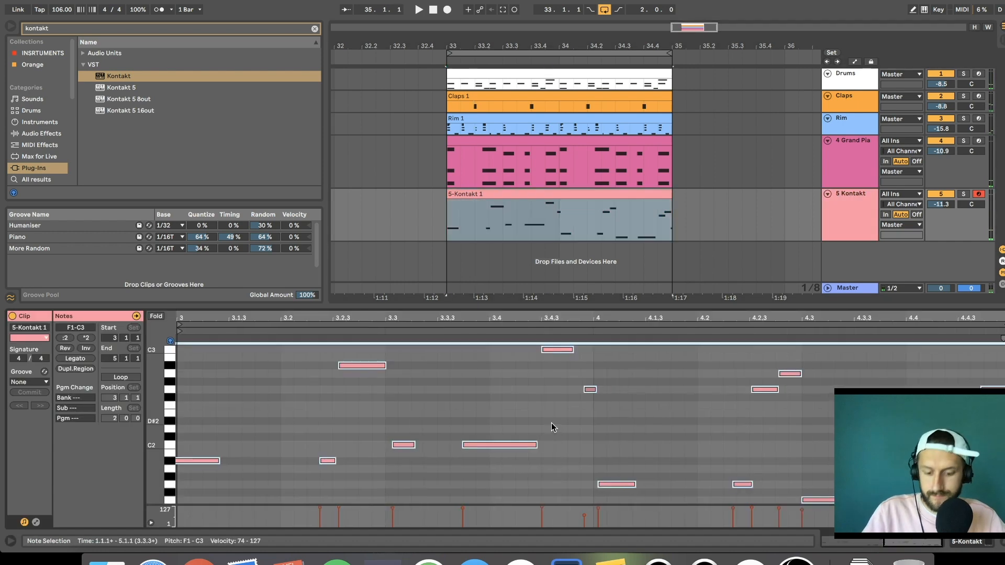
key("space")
left_click(540, 425)
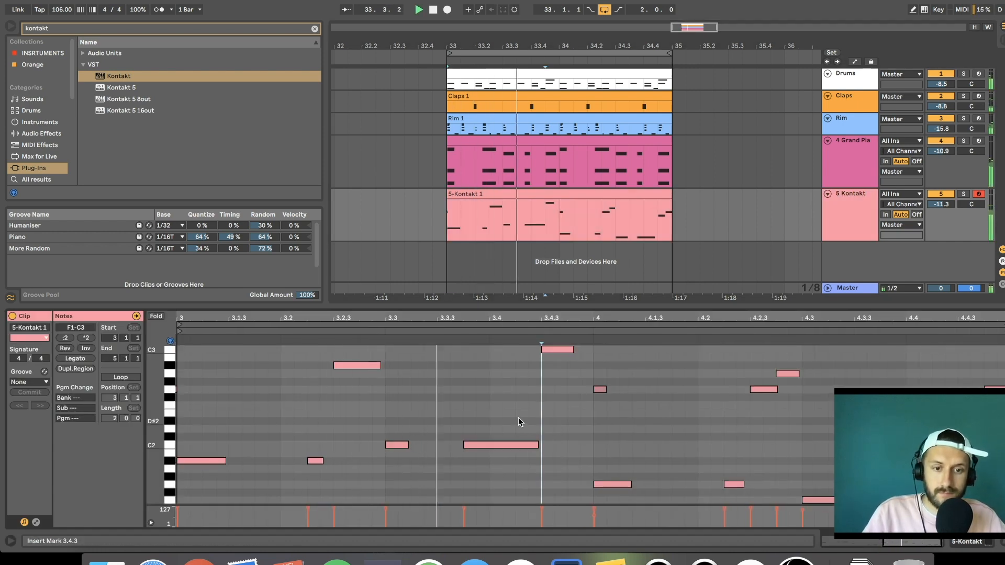
left_click(789, 408)
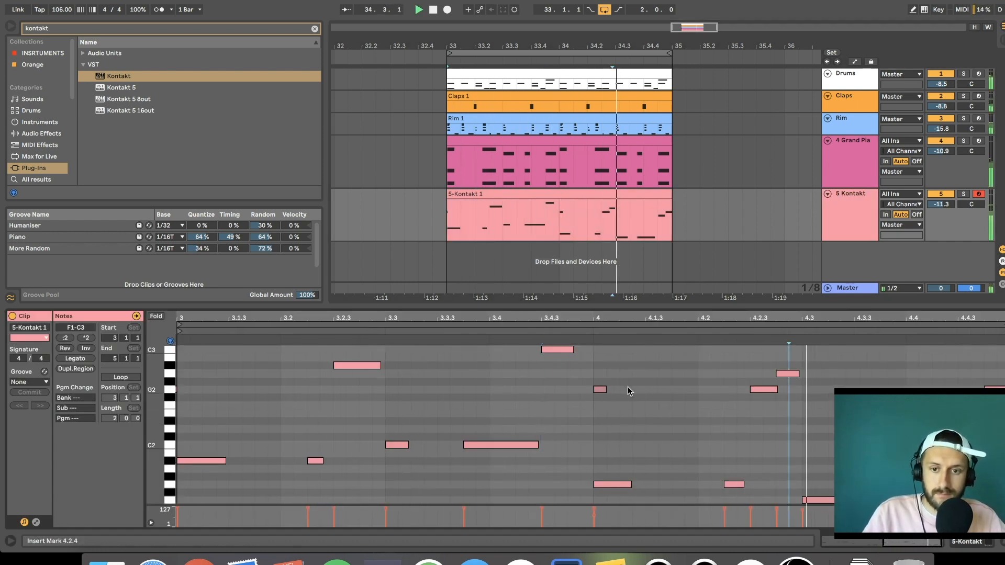
Delete the stray short G2 note at 4.1.1 in the Kontakt clip.
left_click_drag(628, 386, 584, 371)
key("Delete")
key("Delete")
key("super+z")
left_click(670, 429)
key("Delete")
left_click(589, 376)
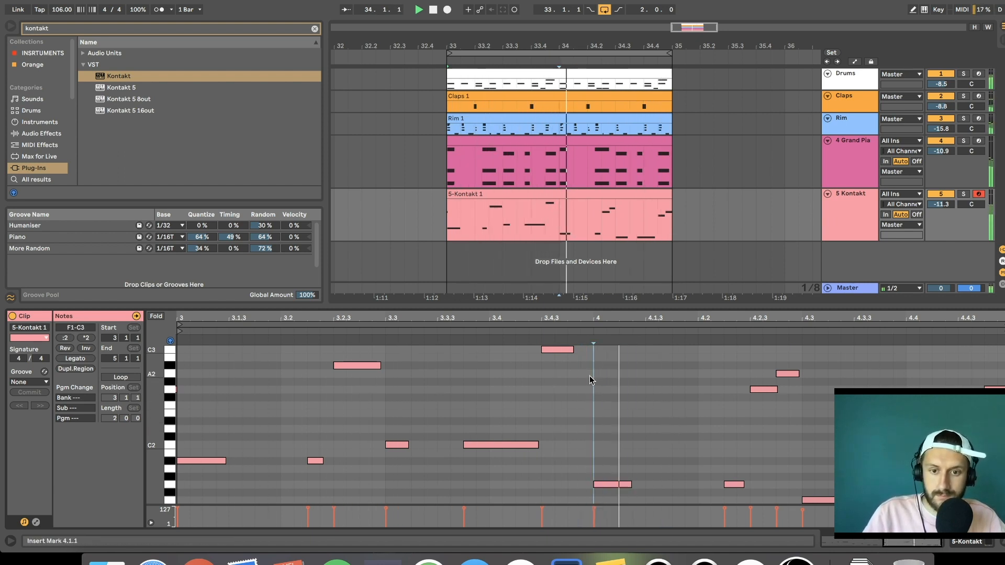
Lengthen the low G1 note at 4.1.1 by about a sixteenth note.
left_click_drag(660, 459, 612, 492)
key("shift+Right")
key("shift+Right")
left_click(685, 458)
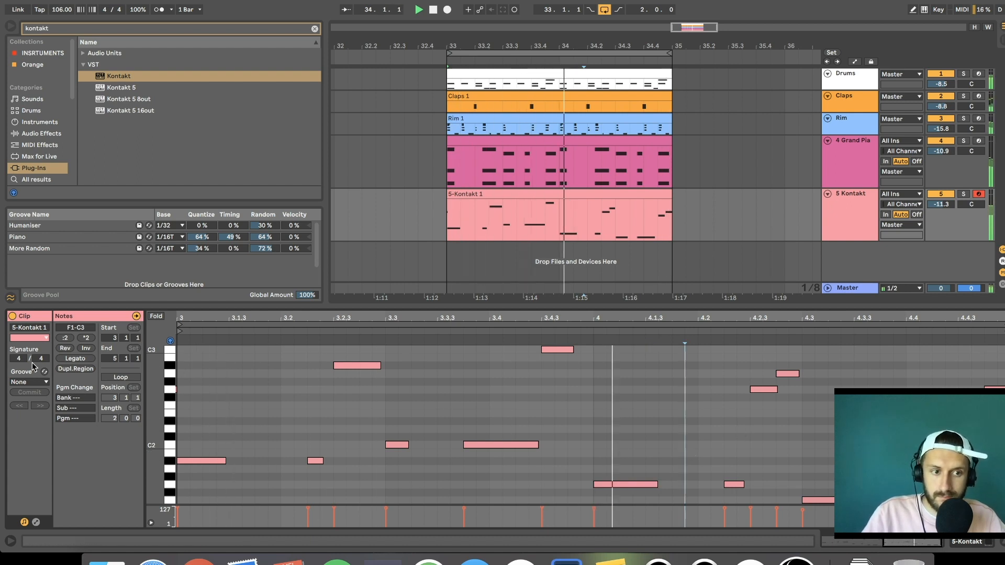
Apply the Humaniser groove to the Kontakt clip and listen to the loop.
left_click(29, 381)
left_click(29, 400)
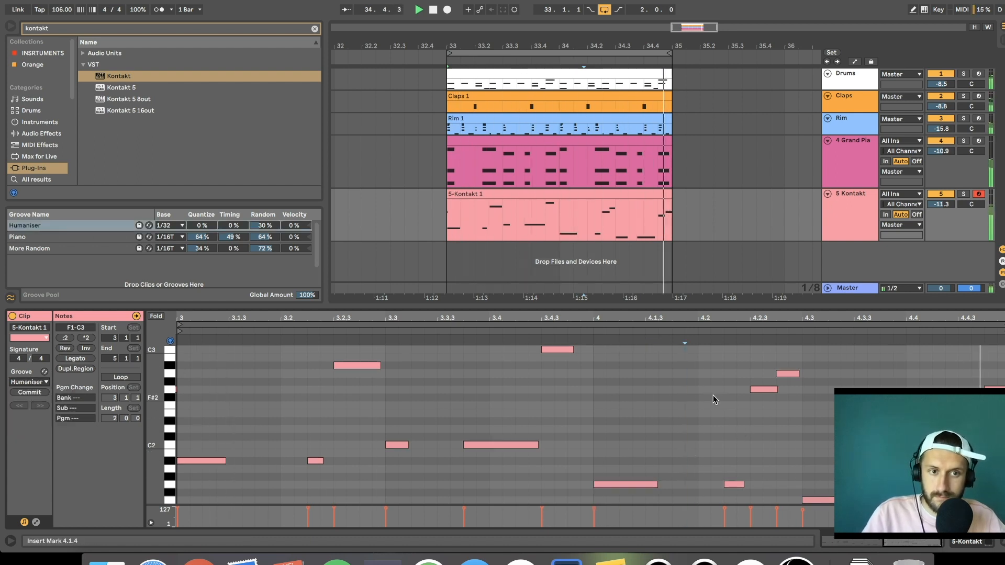
left_click(702, 406)
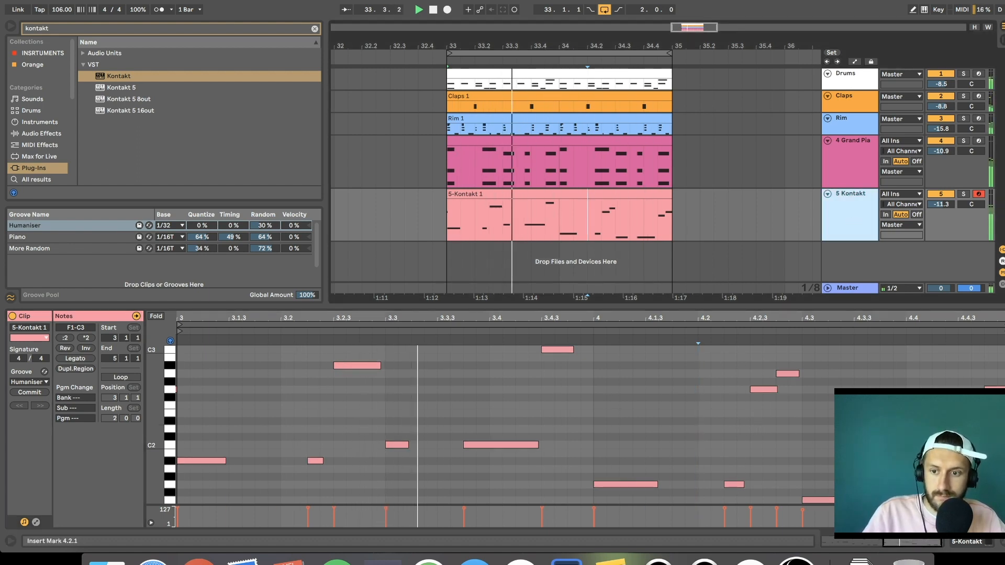
left_click(786, 465)
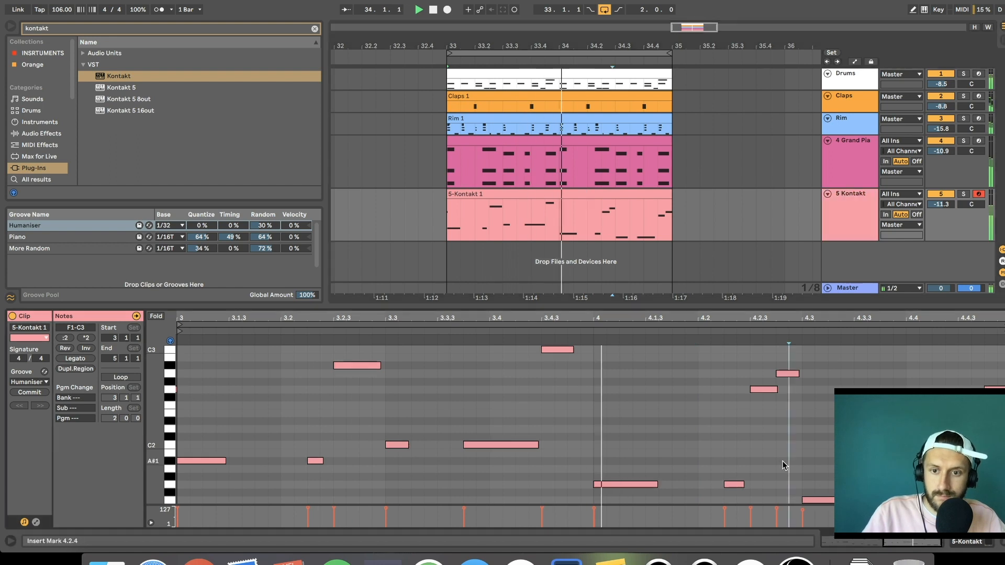
Apply Legato to the clip's notes and shorten the two C2 notes at 3.3.1 and 3.3.4 to about three 32nds.
left_click(75, 359)
left_click(293, 373)
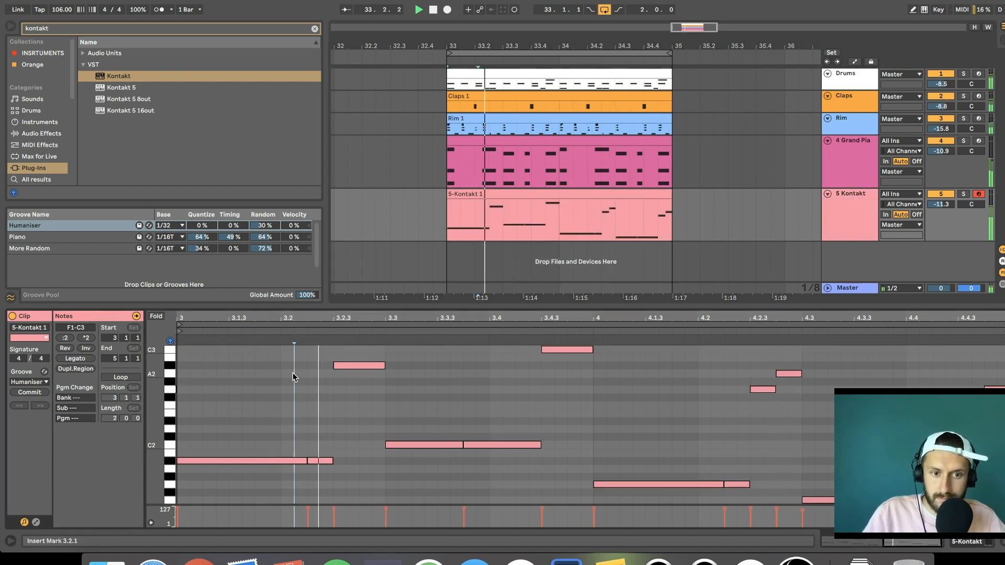
left_click_drag(471, 389, 425, 444)
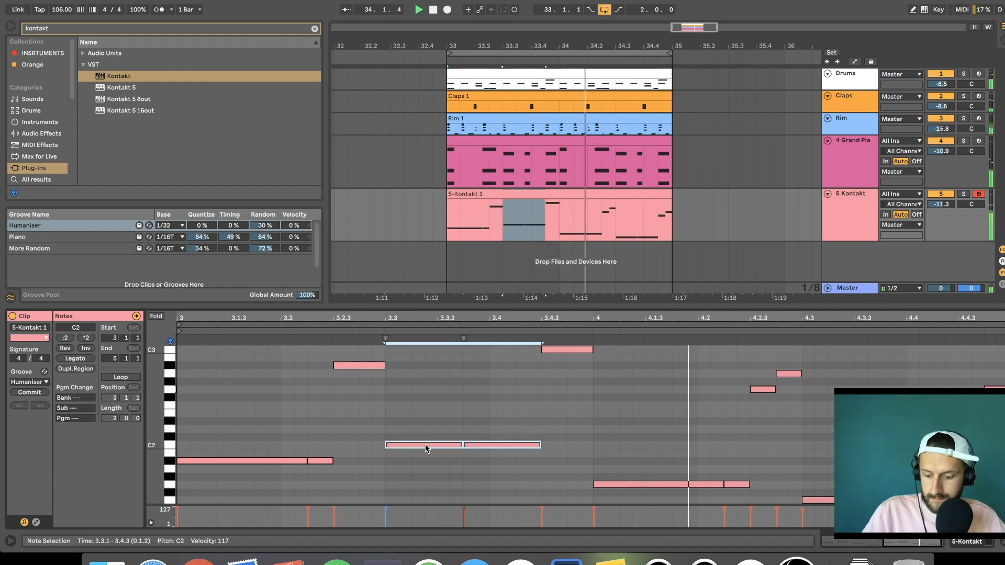
key("shift+Left")
key("shift+Left")
key("shift+Left")
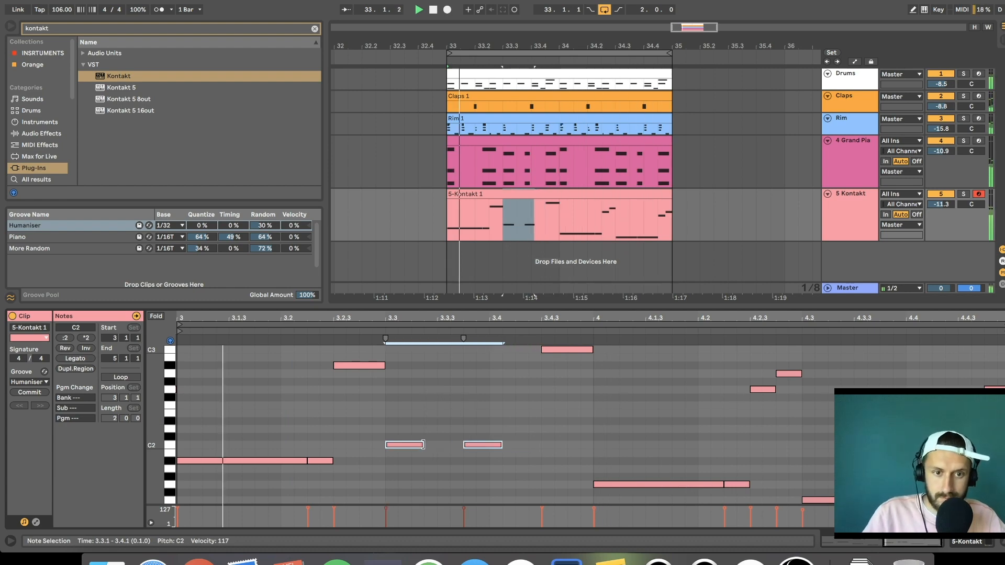
left_click(435, 434)
Set the opening A#1 note at 3.1.1 to a quarter note long.
left_click_drag(254, 440, 249, 492)
key("shift+Left")
key("shift+Left")
key("shift+Left")
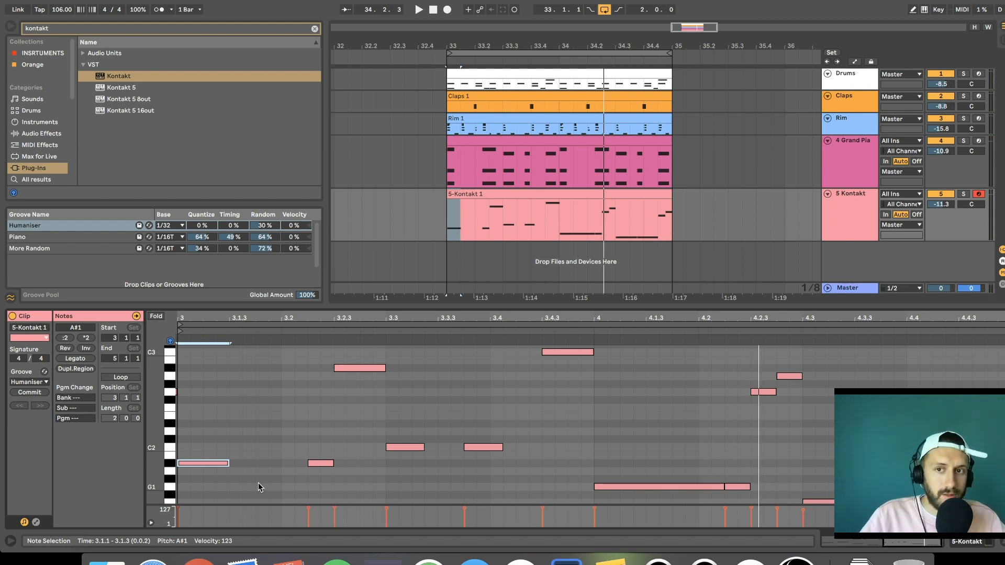
key("shift+Right")
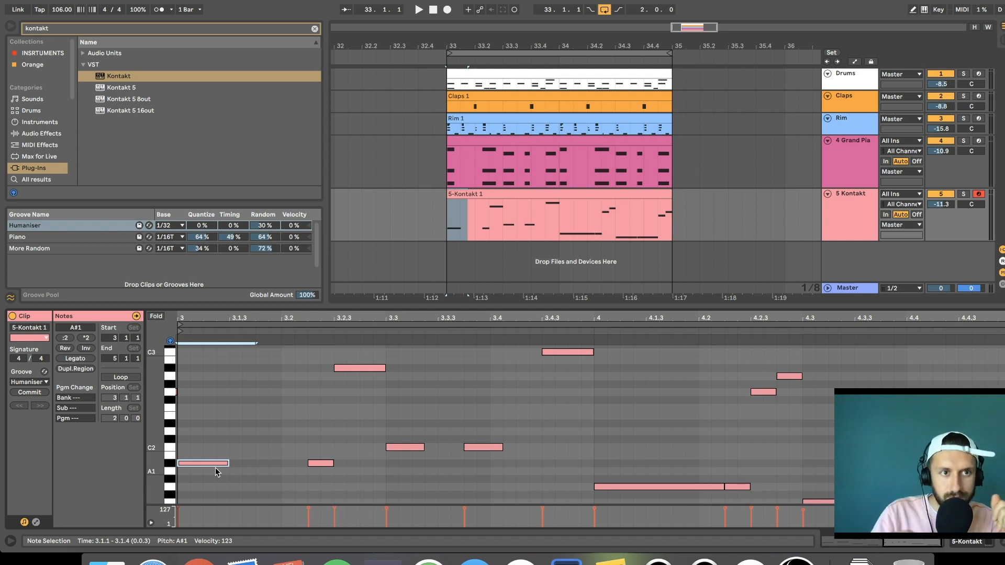
key("space")
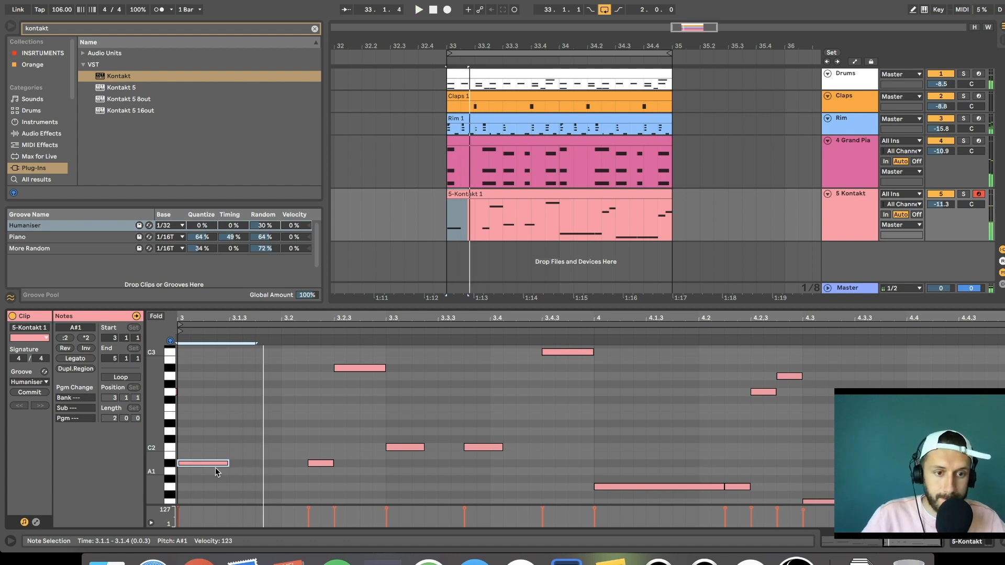
key("shift+Right")
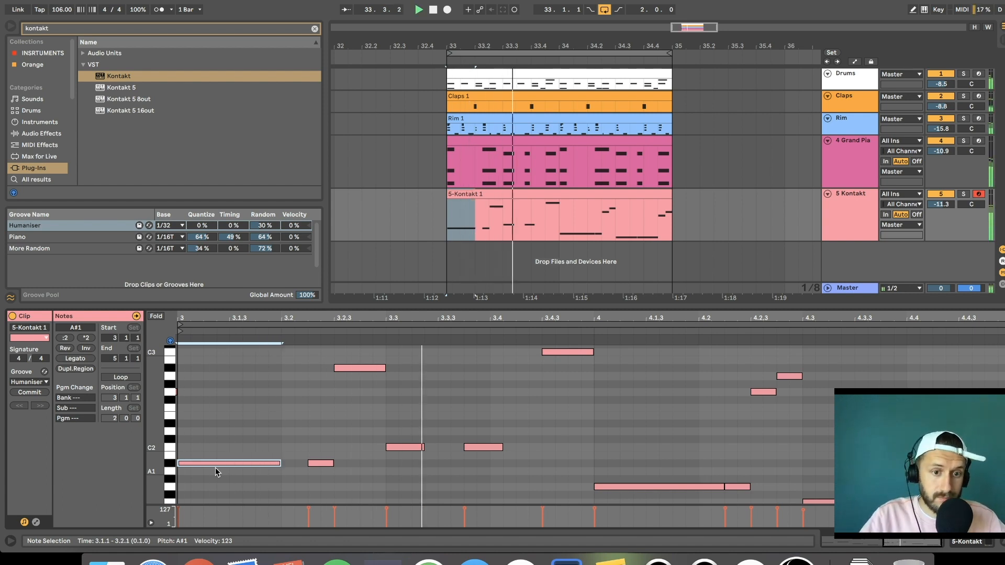
Shorten the second A#1 note at 3.2.2 to a 32nd note, keeping its start position.
left_click(309, 462)
key("Left")
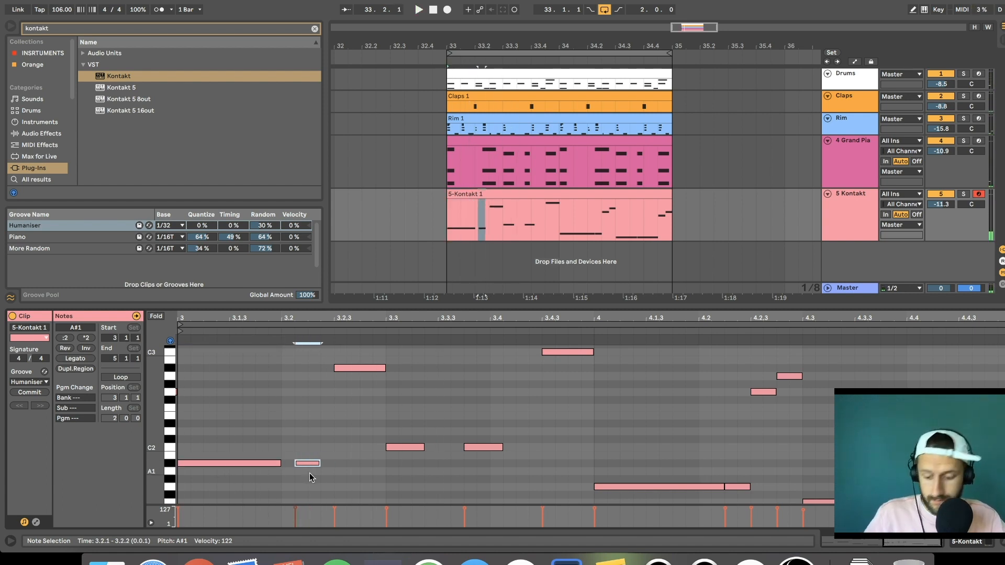
key("super+z")
key("space")
left_click(310, 474)
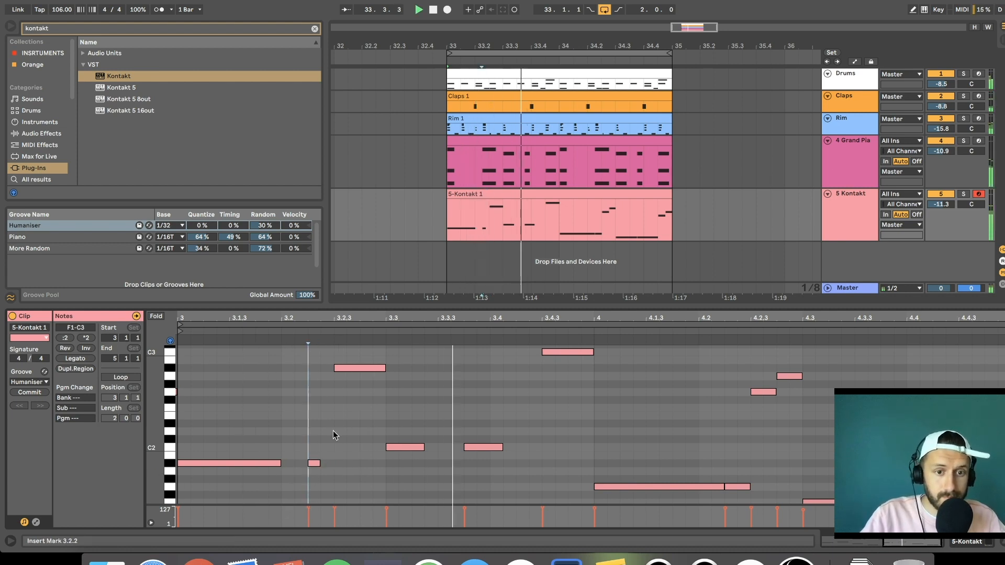
Shorten the A#2 note at 3.2.3 to a sixteenth note.
left_click_drag(382, 390, 368, 354)
key("shift+Left")
key("shift+Left")
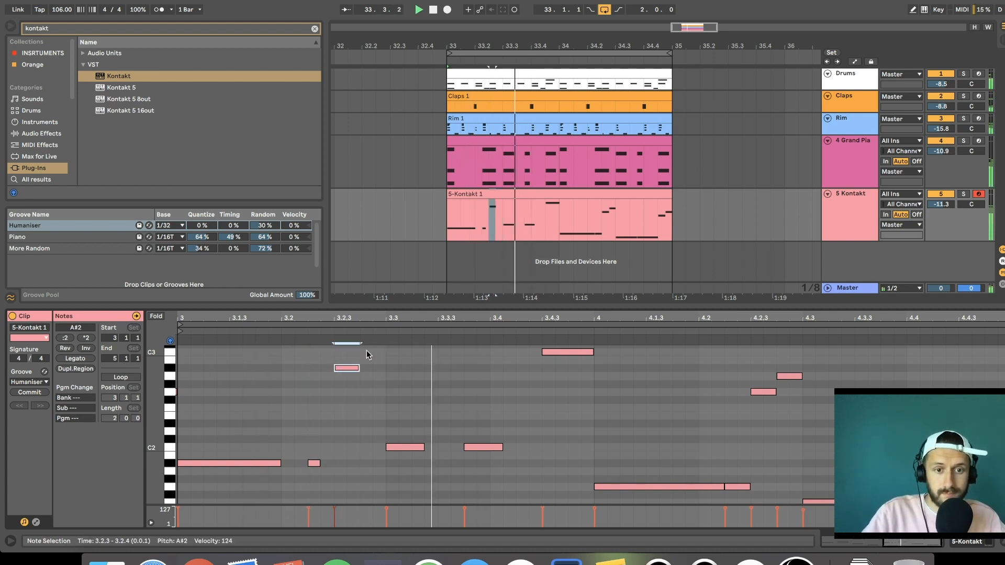
Try the C2 note at 3.3.1 an octave lower at C1 with a longer duration.
left_click_drag(446, 414, 395, 463)
key("shift+Down")
key("shift+Right")
key("shift+Right")
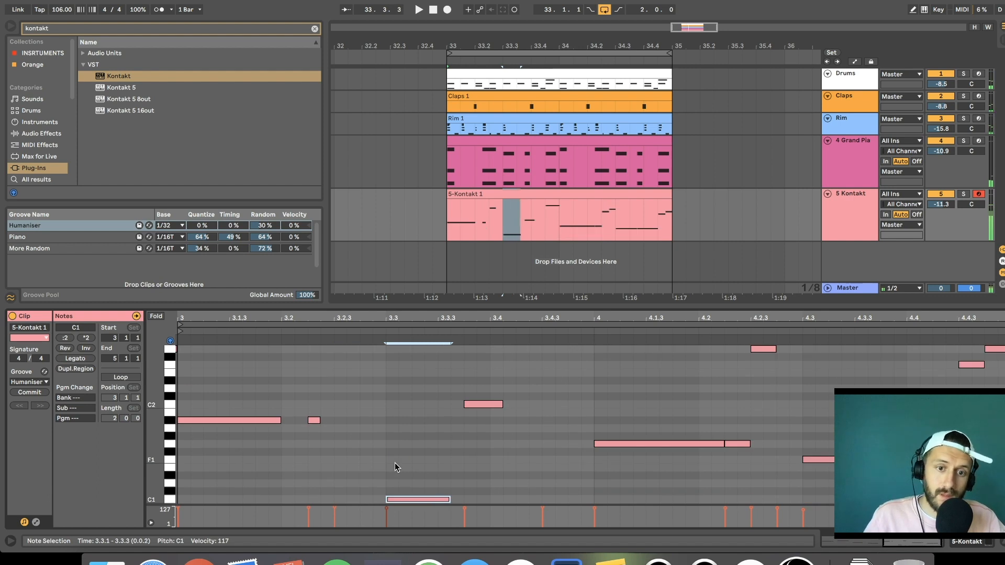
key("shift+Up")
Extend the C2 note at 3.3.1 over the following C2 note, merging them into one quarter note.
key("Right")
key("Right")
key("shift+Right")
key("Left")
key("Left")
key("shift+Right")
key("shift+Right")
key("shift+Right")
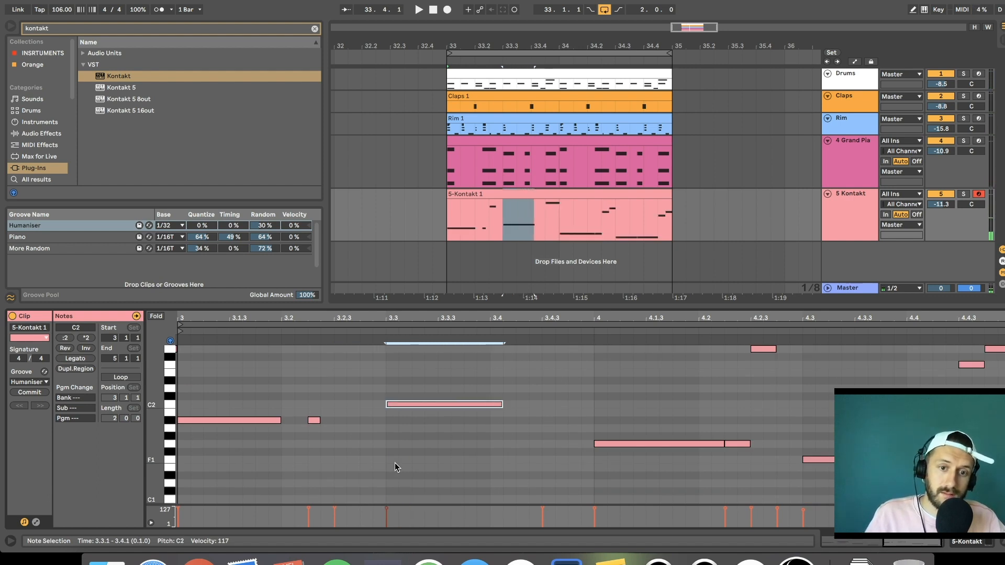
key("space")
key("Left")
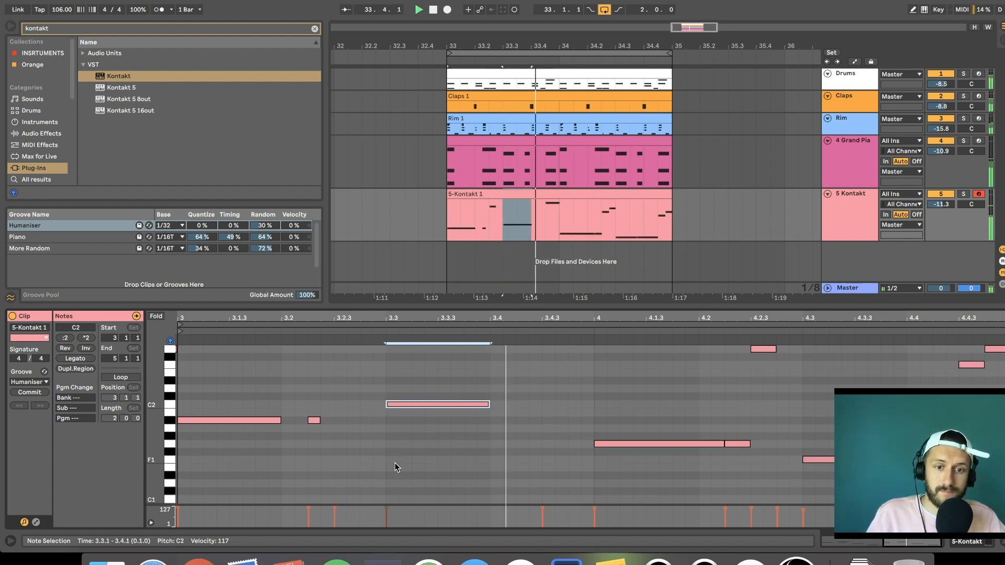
left_click(395, 462)
scroll(392, 465, "up", 3)
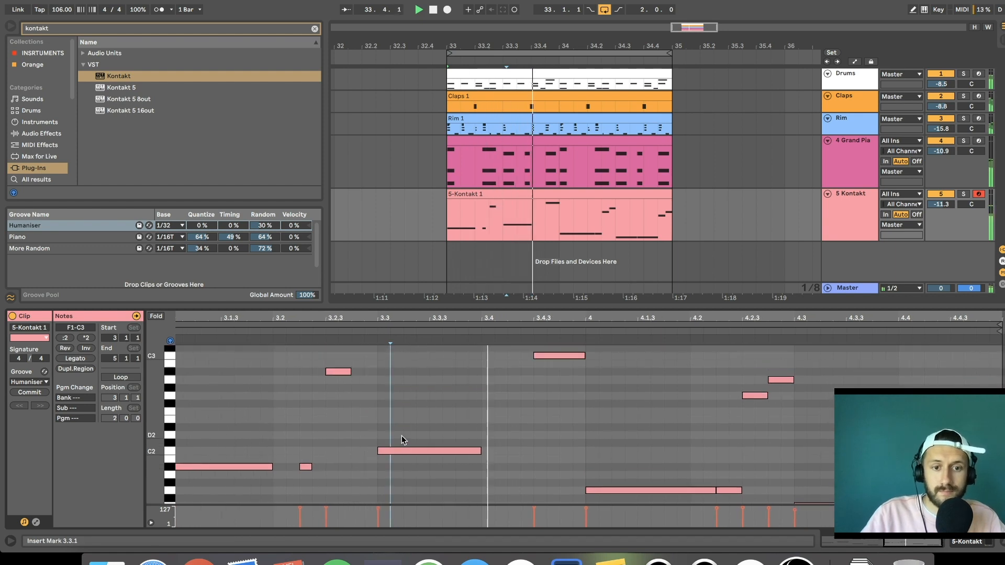
Shorten the single C2 note at 3.3.1 to about three 32nds.
left_click_drag(401, 435, 407, 458)
key("shift+Left")
key("shift+Left")
key("shift+Left")
key("shift+Left")
key("shift+Left")
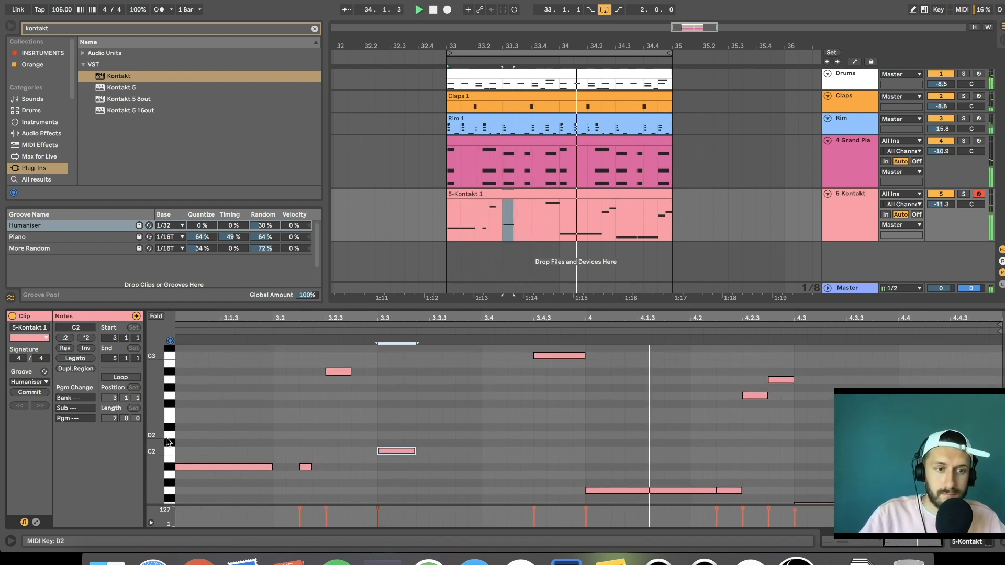
Shorten the two F1 notes at 4.3.1 and 4.3.4 to about three 32nds.
left_click_drag(155, 440, 118, 440)
key("space")
left_click_drag(858, 456, 883, 477)
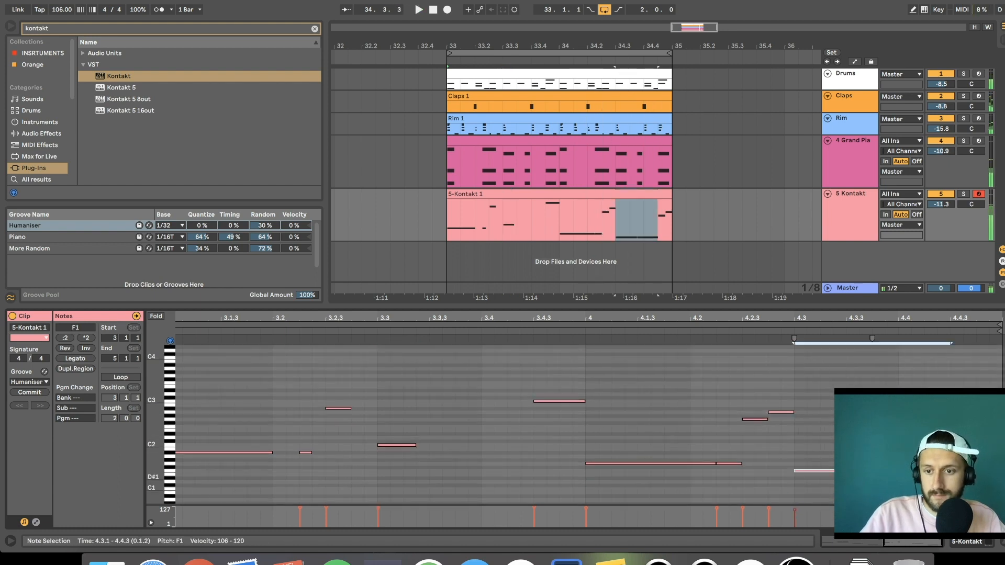
left_click(873, 454)
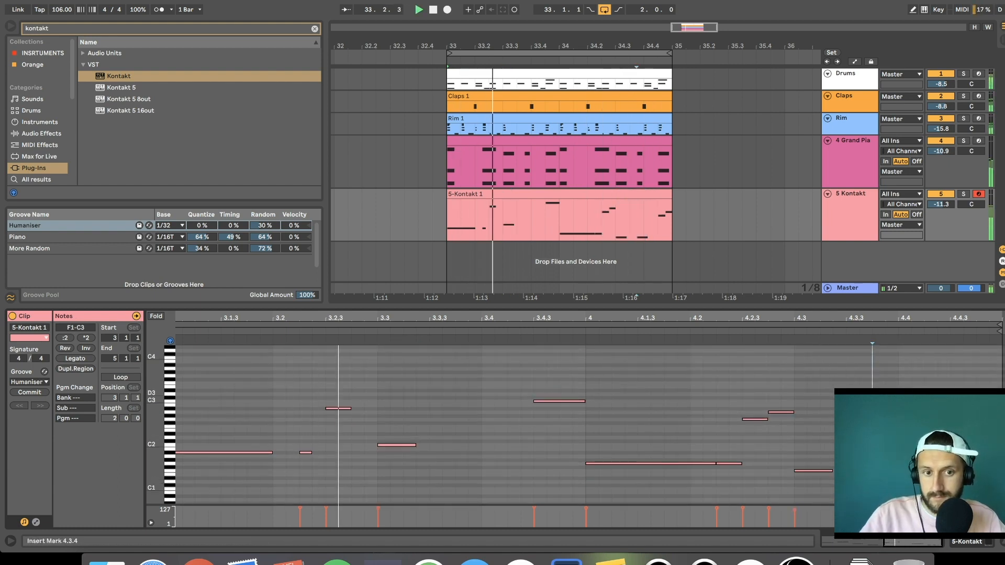
left_click_drag(160, 406, 173, 392)
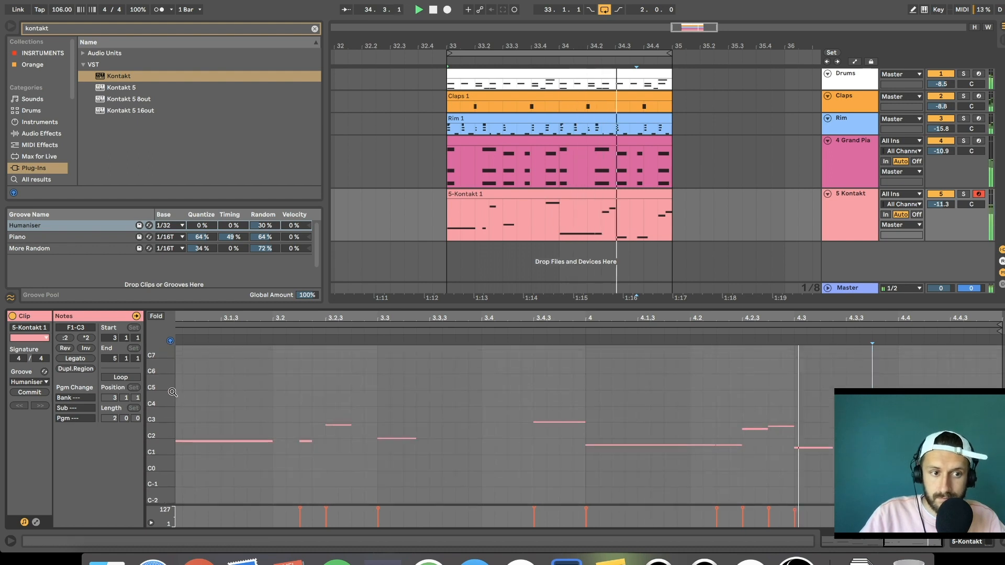
left_click(729, 384)
Solo the Drums track and open its clip in the note editor.
left_click(869, 238)
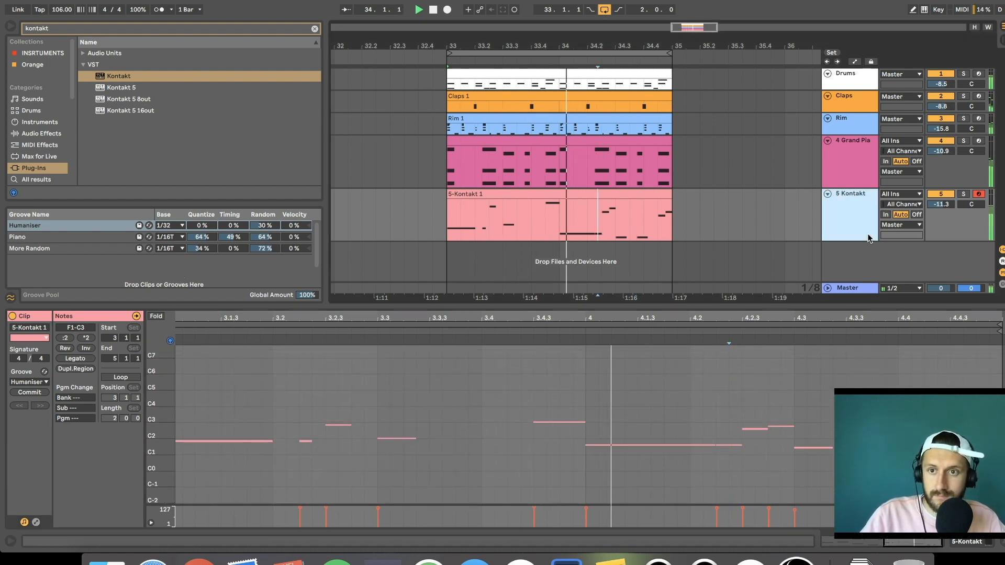
left_click(872, 161)
left_click(857, 85)
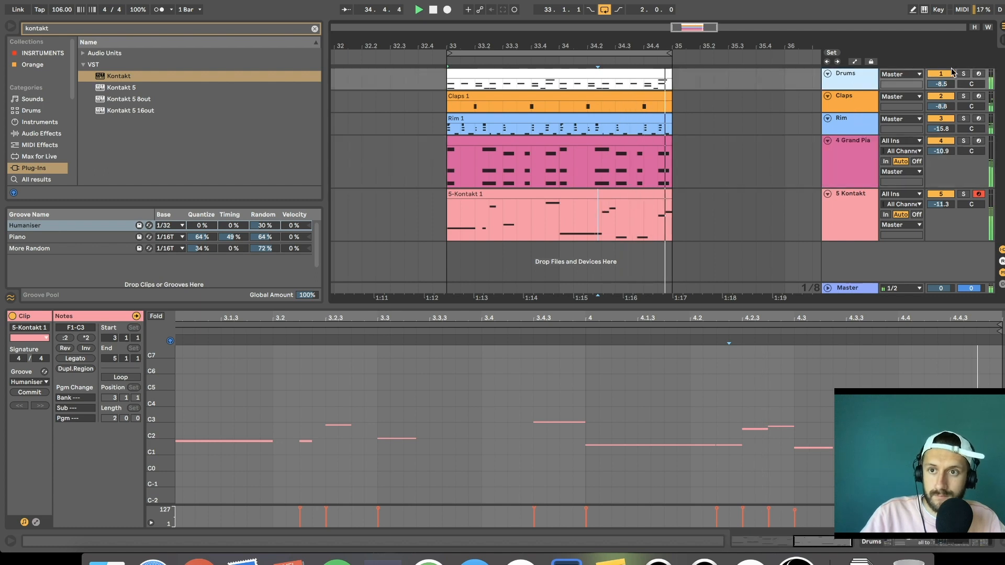
left_click(963, 74)
left_click(613, 78)
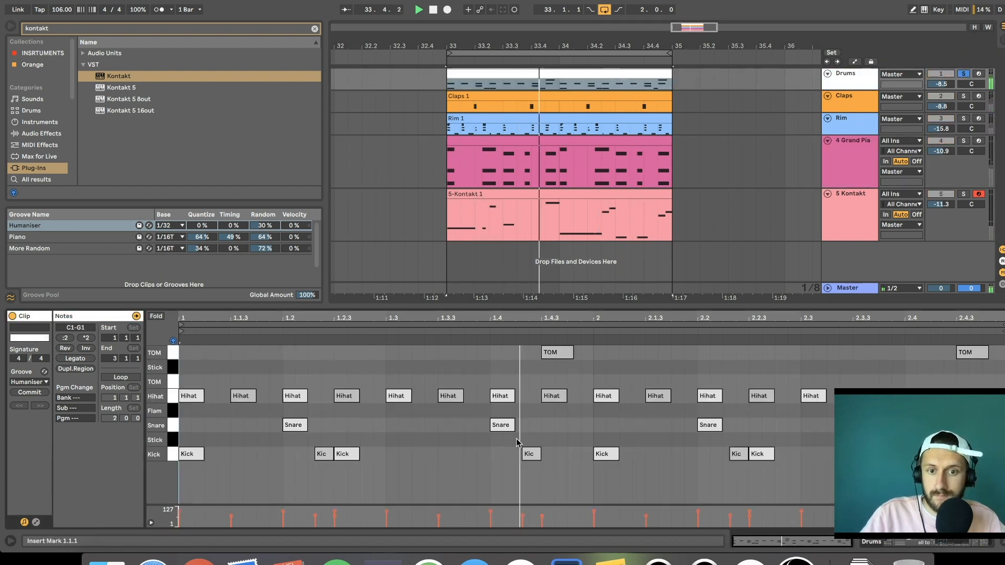
left_click(504, 428)
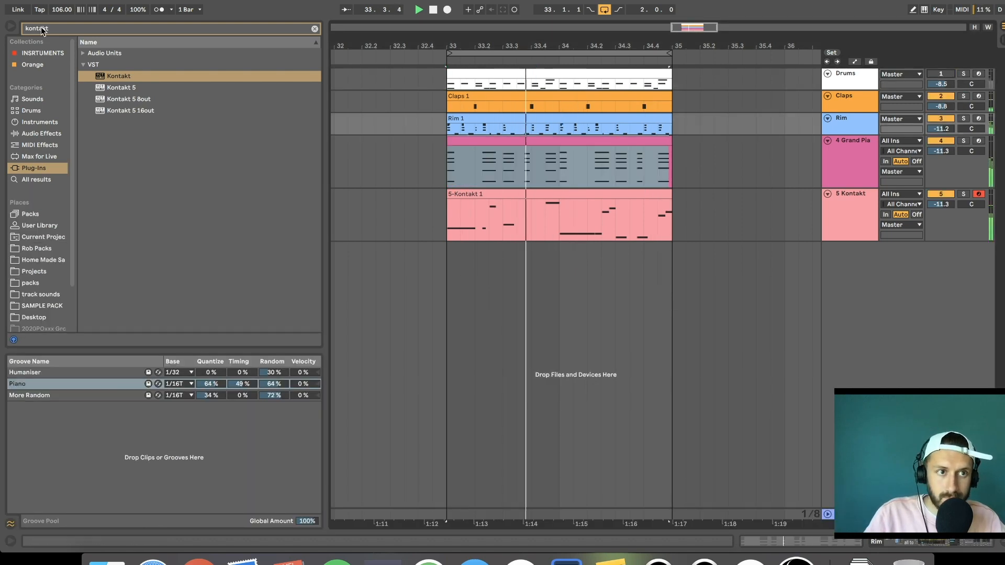
Clear the browser search and load 808 warfare.adg from the INSRTUMENTS collection as a new track.
left_click(315, 29)
left_click(42, 53)
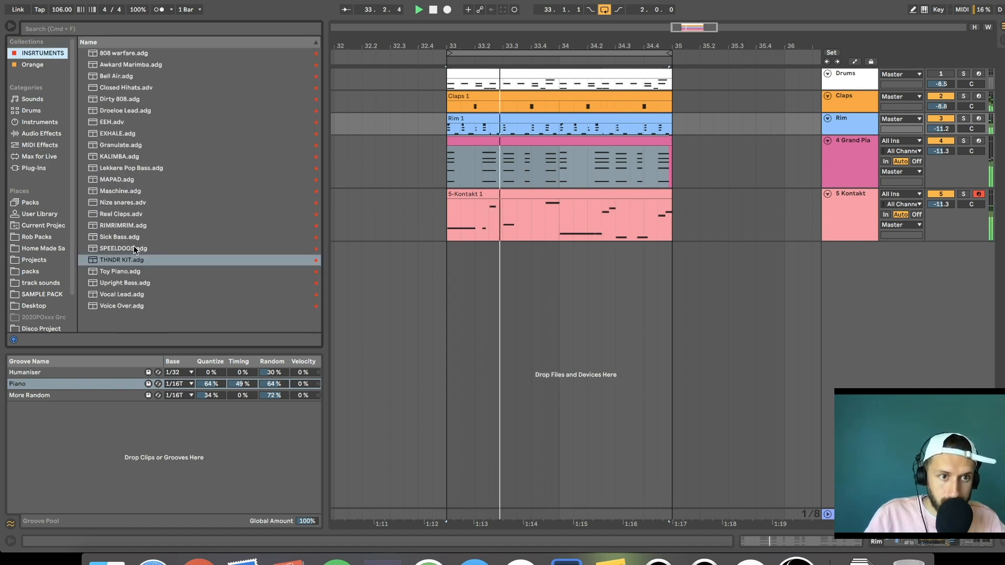
left_click(122, 54)
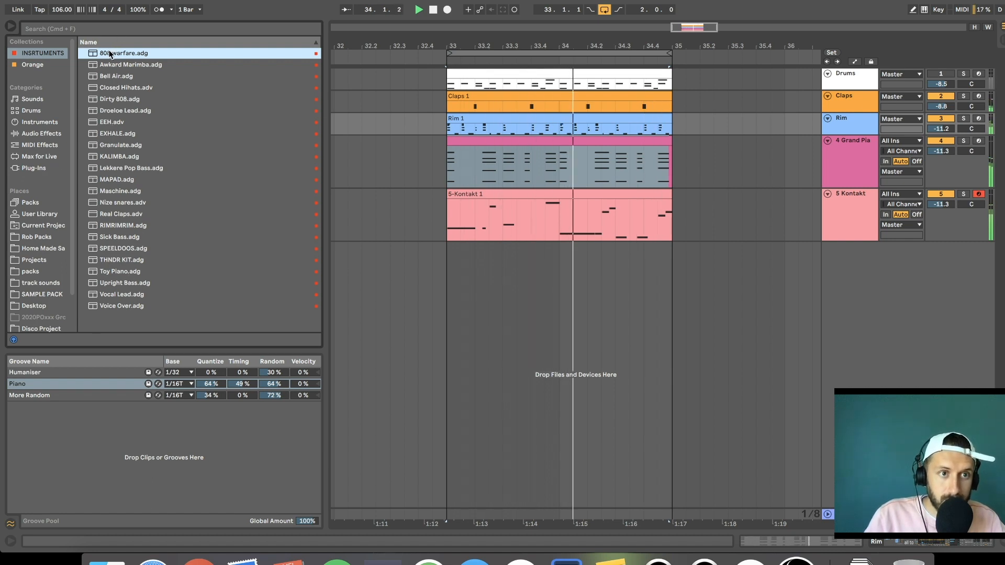
left_click_drag(109, 53, 896, 303)
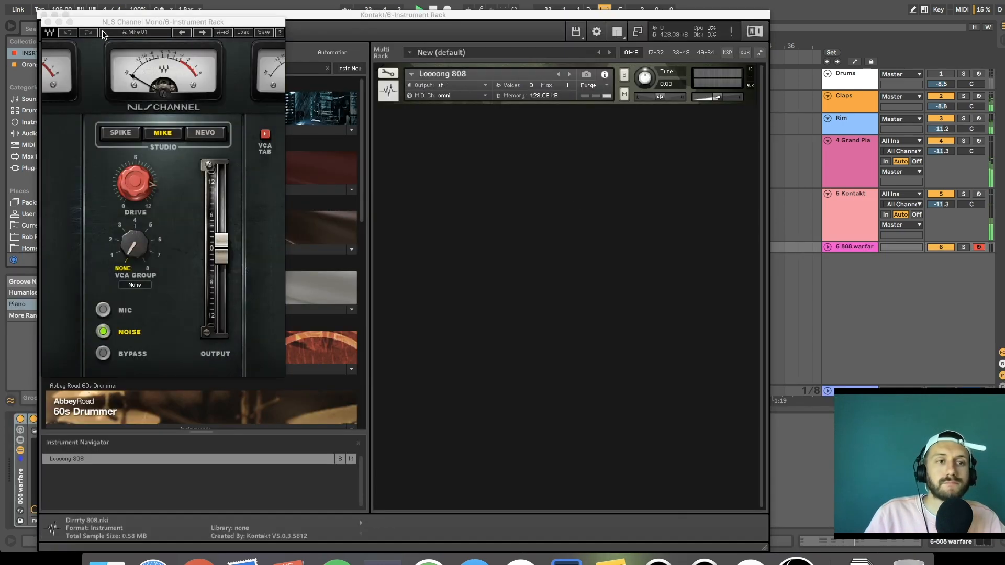
Close the NLS Channel and Kontakt plug-in windows and copy the Kontakt bass clip onto the new 808 track.
left_click(48, 22)
left_click(44, 15)
left_click_drag(467, 194, 469, 84)
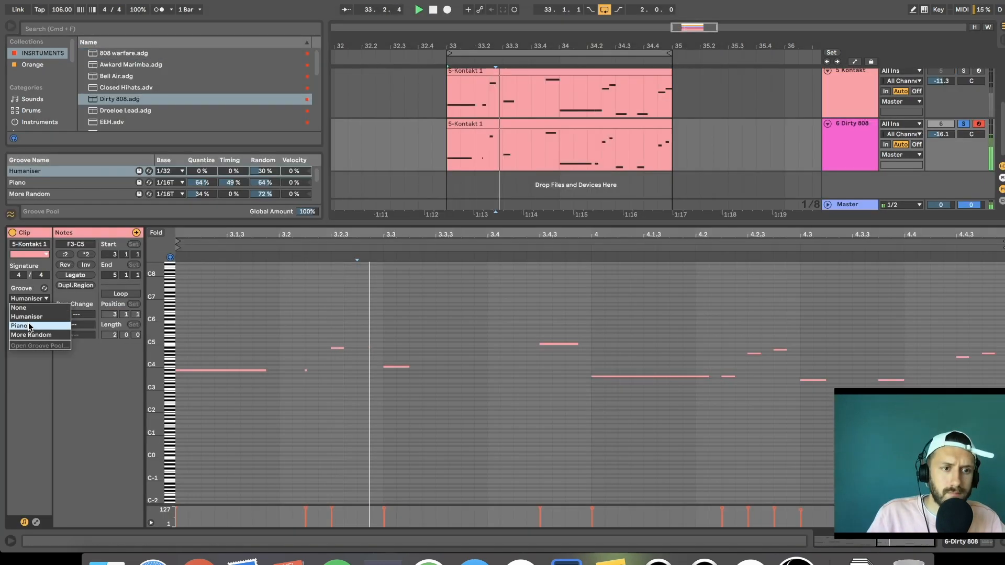
Assign the Piano groove to the clip on the Dirty 808 track.
left_click(19, 326)
left_click(29, 299)
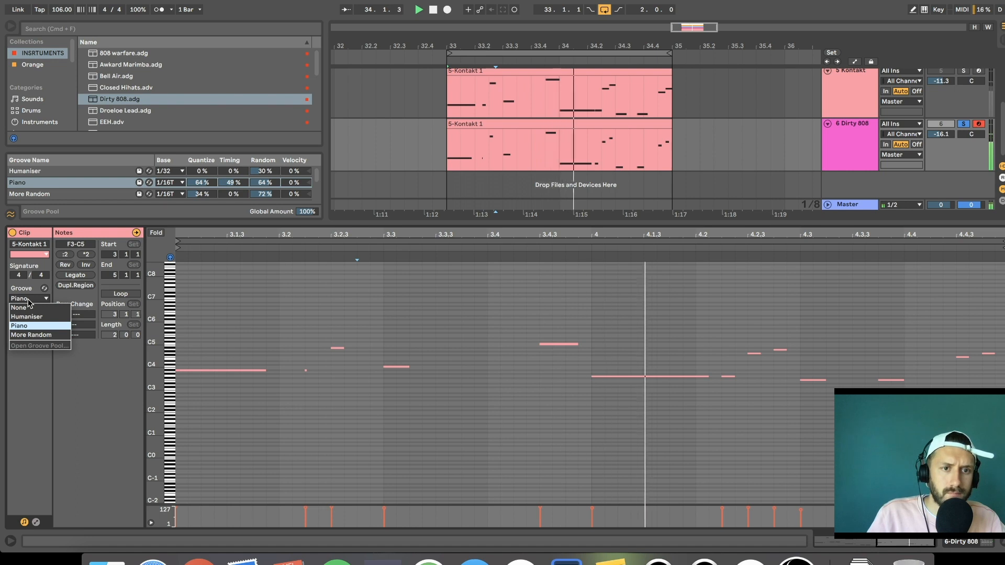
left_click(29, 299)
left_click(38, 185)
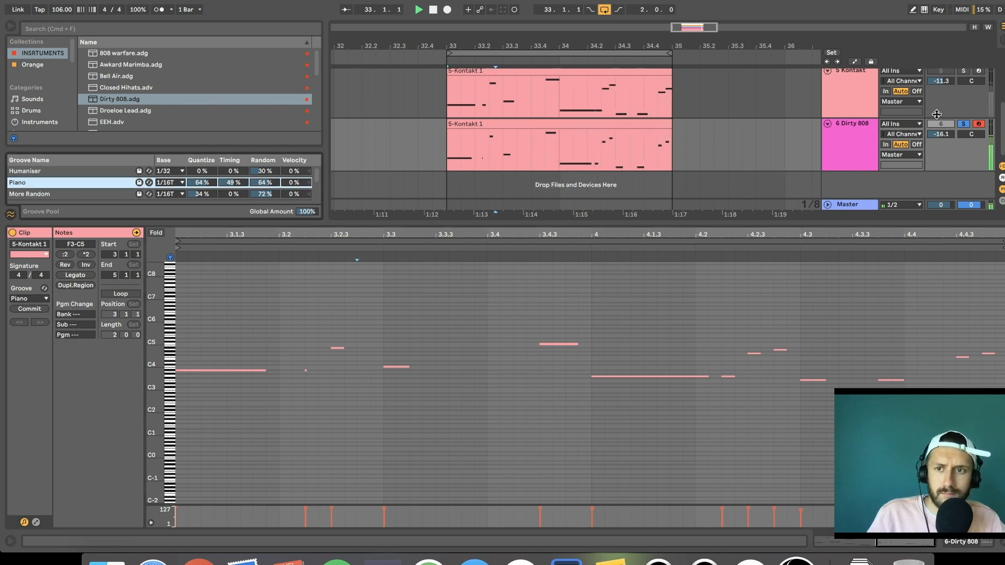
Unsolo the Dirty 808 track and set its volume to -9.4 dB.
left_click(963, 125)
left_click_drag(942, 135, 941, 122)
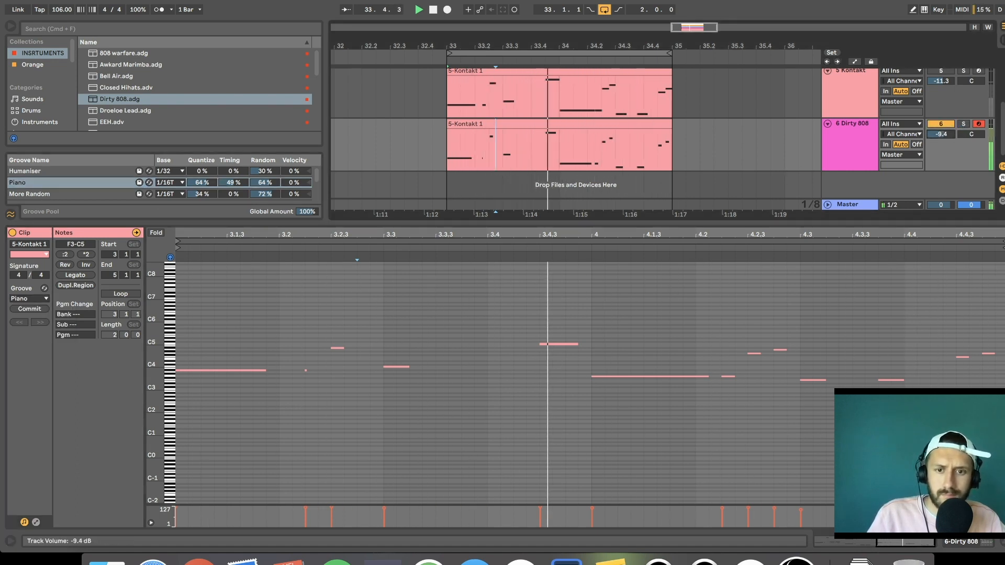
Make all notes in the Dirty 808 clip legato, shorten them all by one 32nd, and hide the note editor.
left_click(65, 276)
left_click(467, 298)
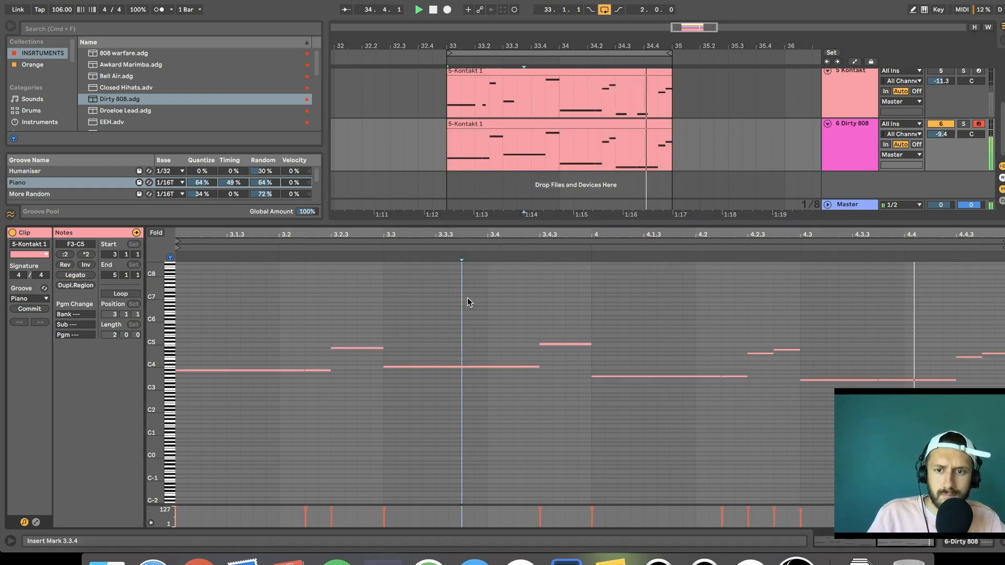
key("super+a")
key("shift+Left")
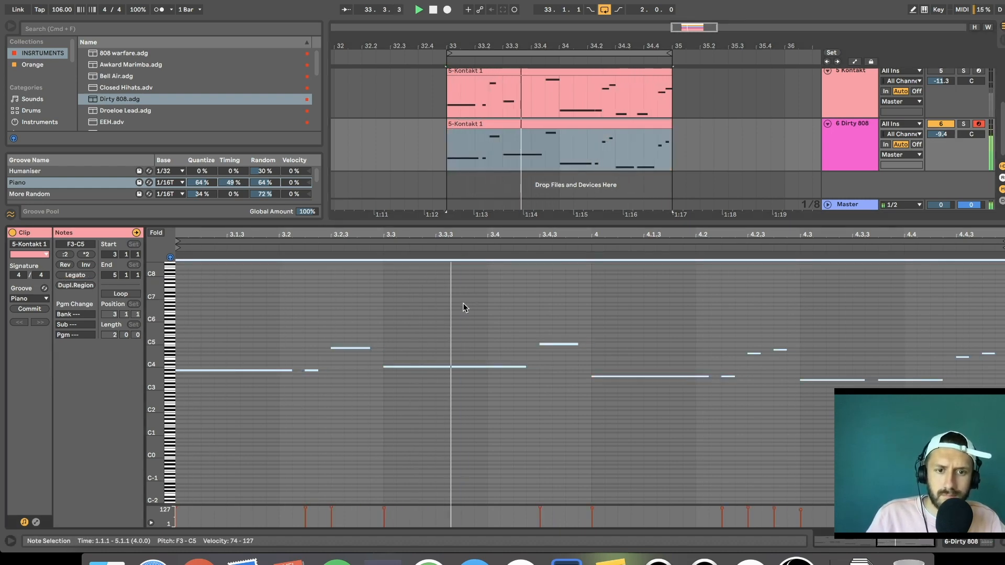
left_click_drag(396, 234, 396, 285)
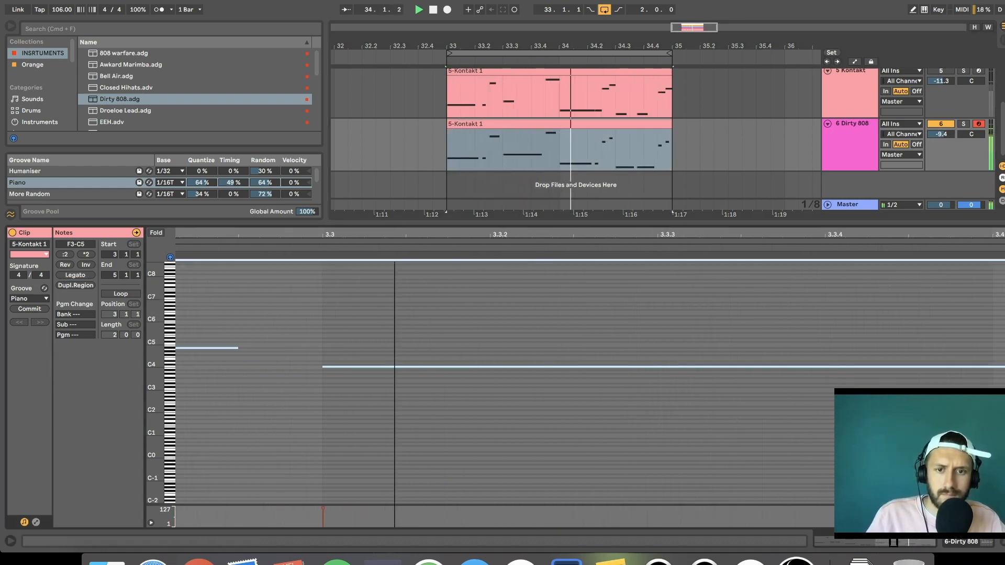
double_click(396, 232)
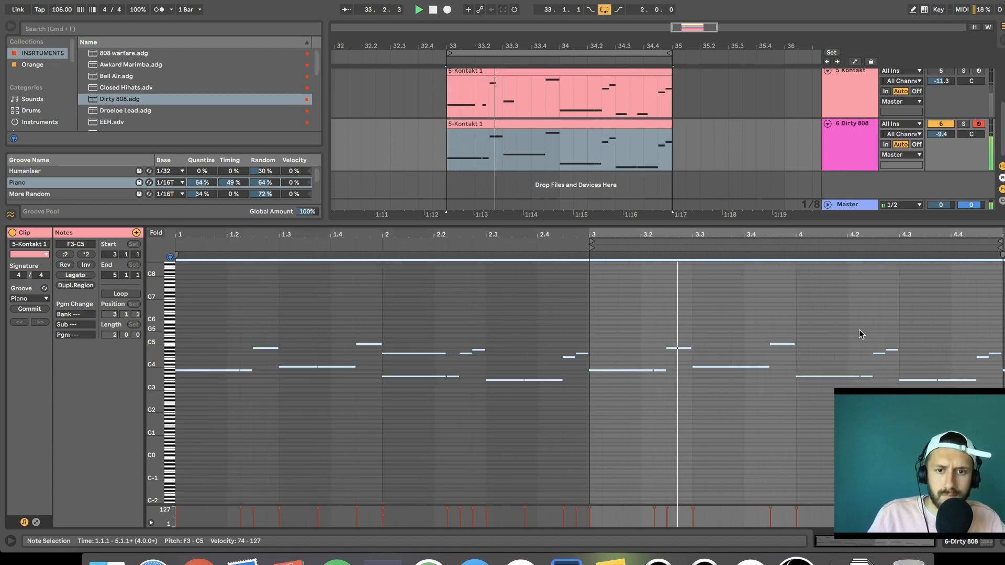
left_click(810, 328)
left_click(1002, 544)
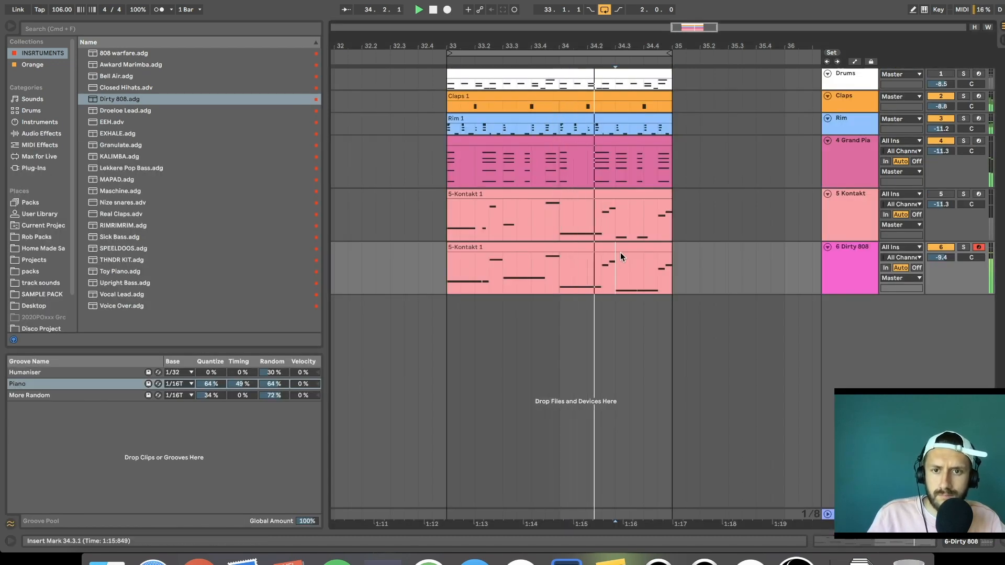
Open the Drums clip and delete the tom hit at 1.4.3.
left_click(865, 219)
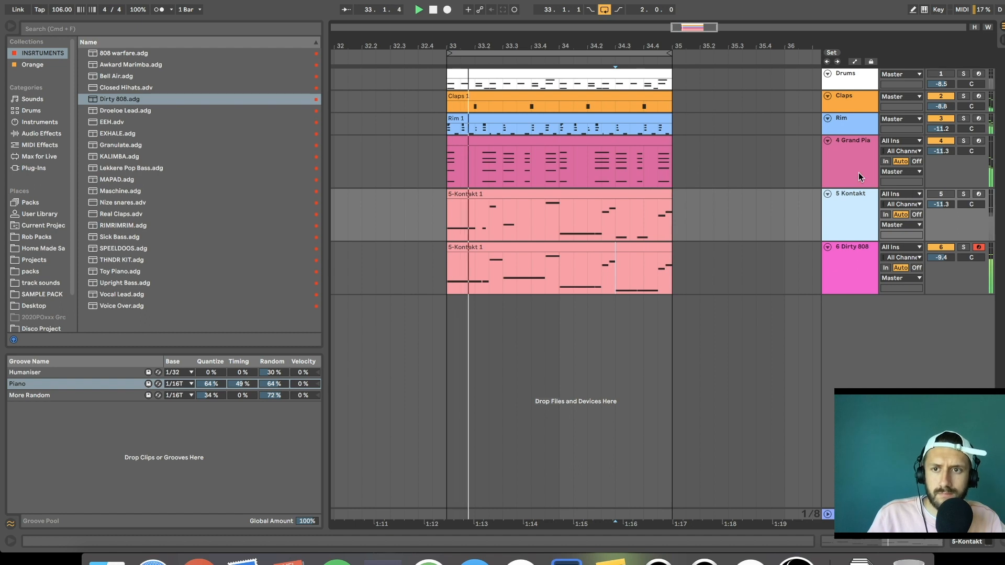
double_click(635, 72)
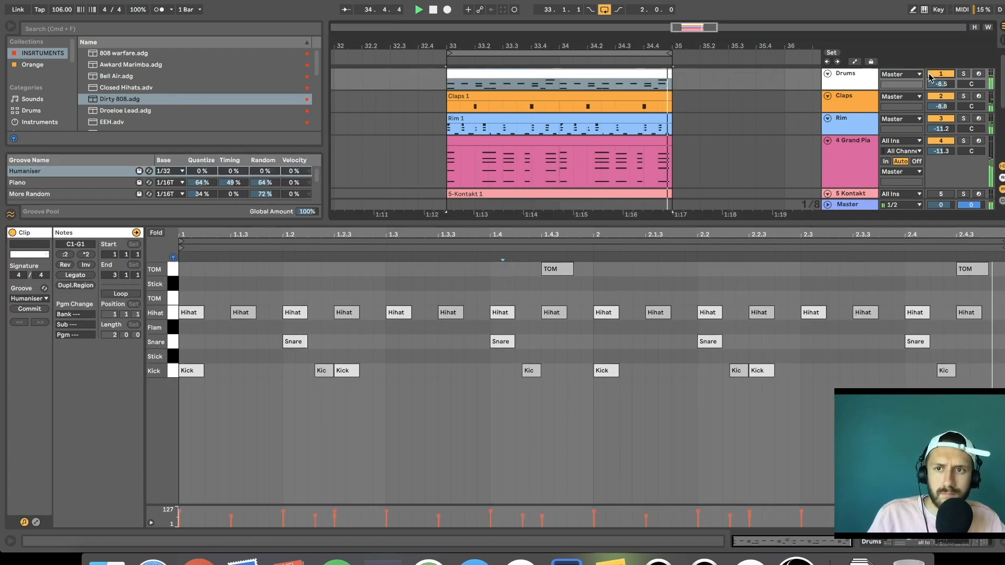
left_click(861, 79)
left_click_drag(989, 364, 112, 382)
key("plus")
left_click_drag(885, 284, 584, 267)
key("plus")
key("Delete")
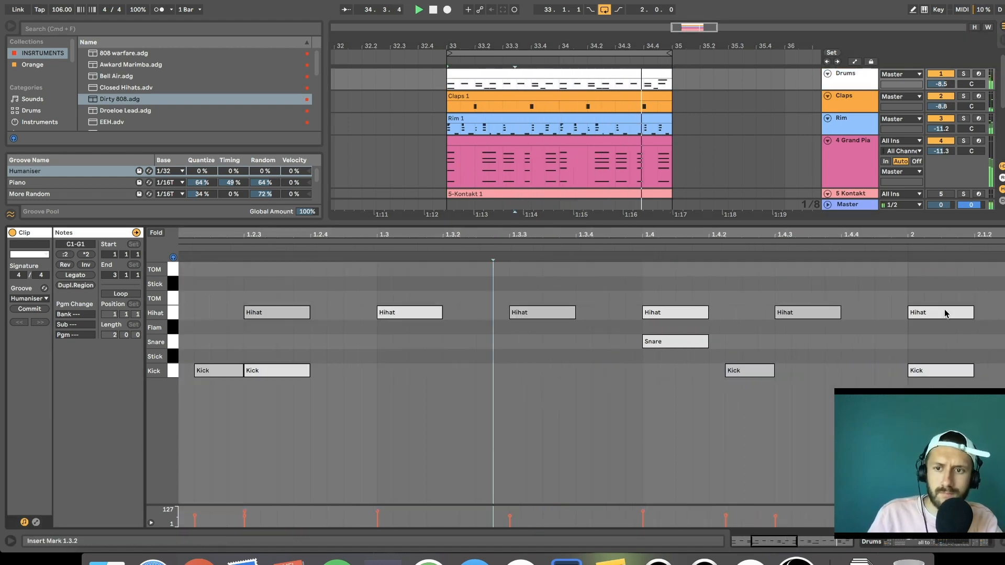
Delete the remaining tom, all hi-hats and all kicks from the Drums clip, keeping only the snares, and hide the note editor.
left_click_drag(884, 234, 576, 244)
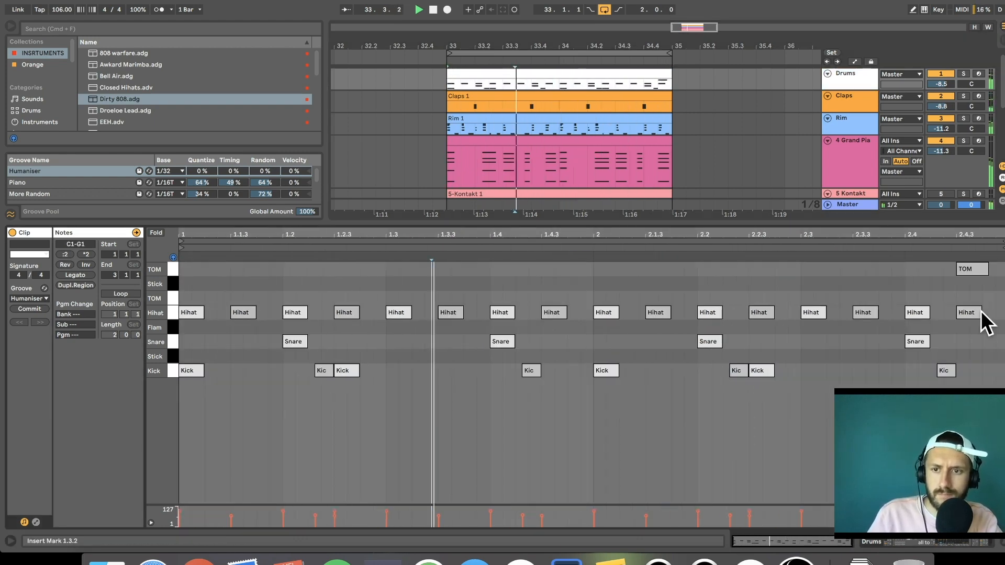
left_click_drag(984, 316, 148, 177)
key("Delete")
left_click_drag(983, 367, 185, 350)
key("Delete")
key("super+alt+l")
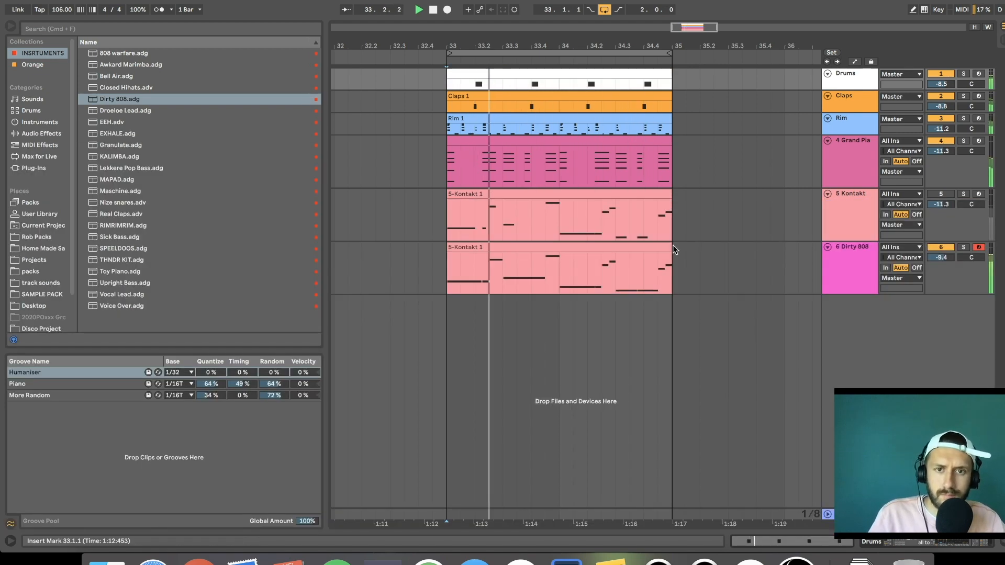
Set the Claps track volume to -6.2 dB and stop playback.
left_click_drag(946, 108, 946, 99)
left_click(872, 107)
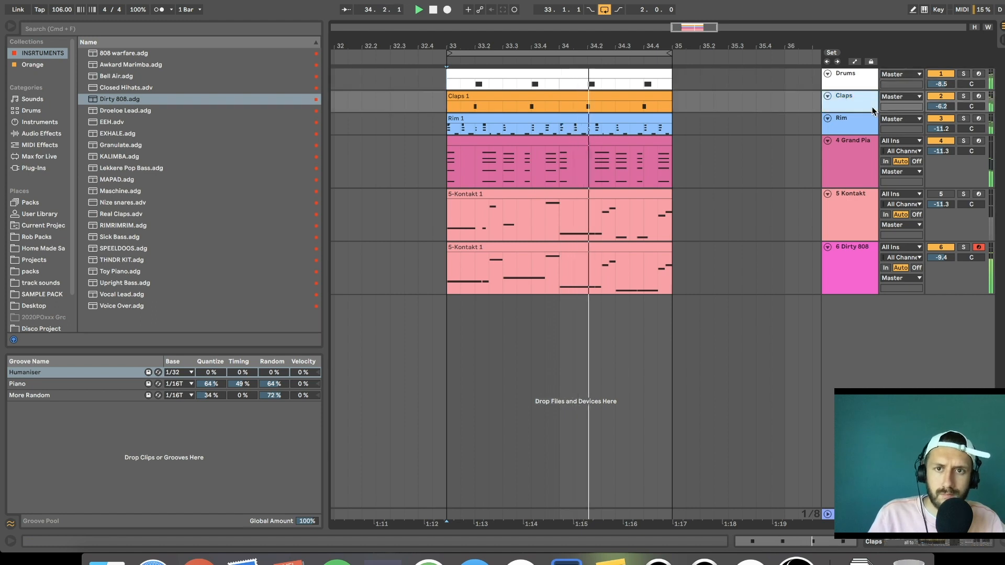
left_click(41, 53)
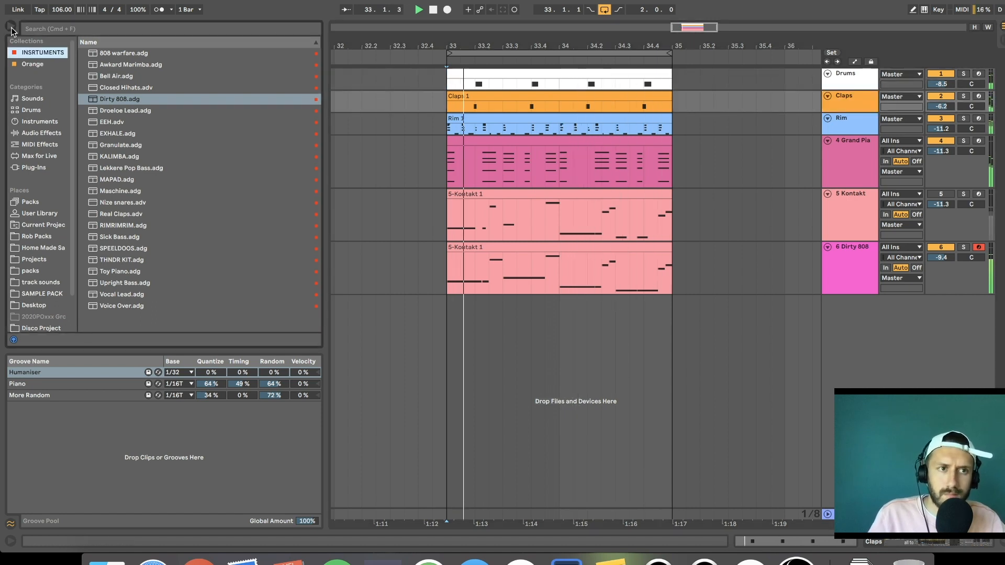
left_click_drag(701, 27, 693, 28)
key("space")
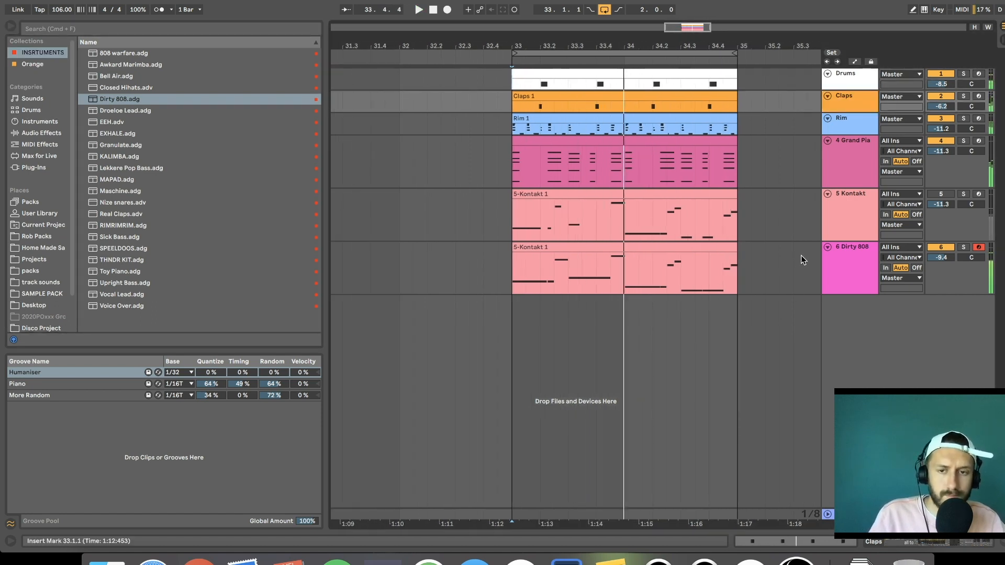
left_click(863, 215)
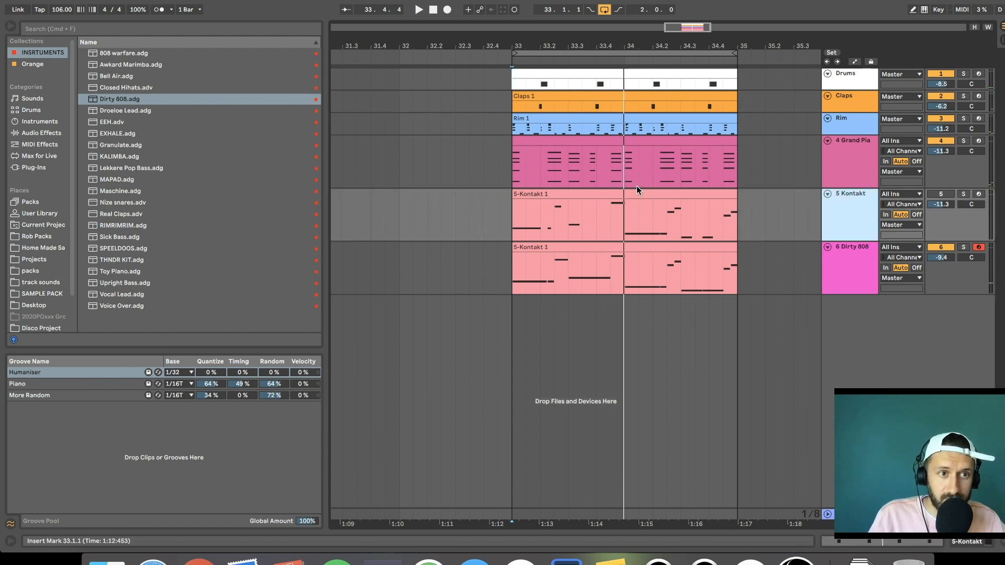
left_click(682, 129)
left_click(842, 126)
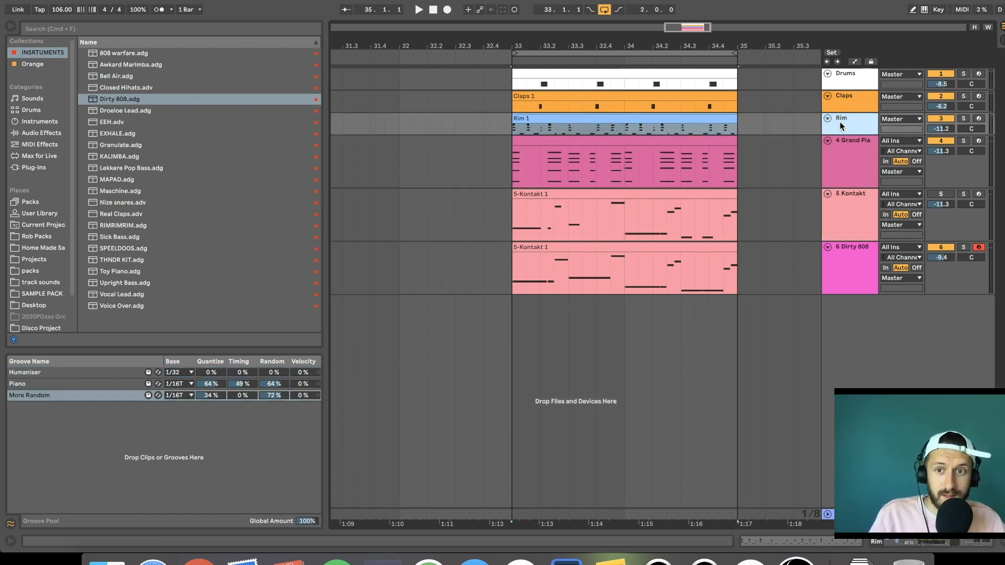
left_click_drag(697, 38, 696, 26)
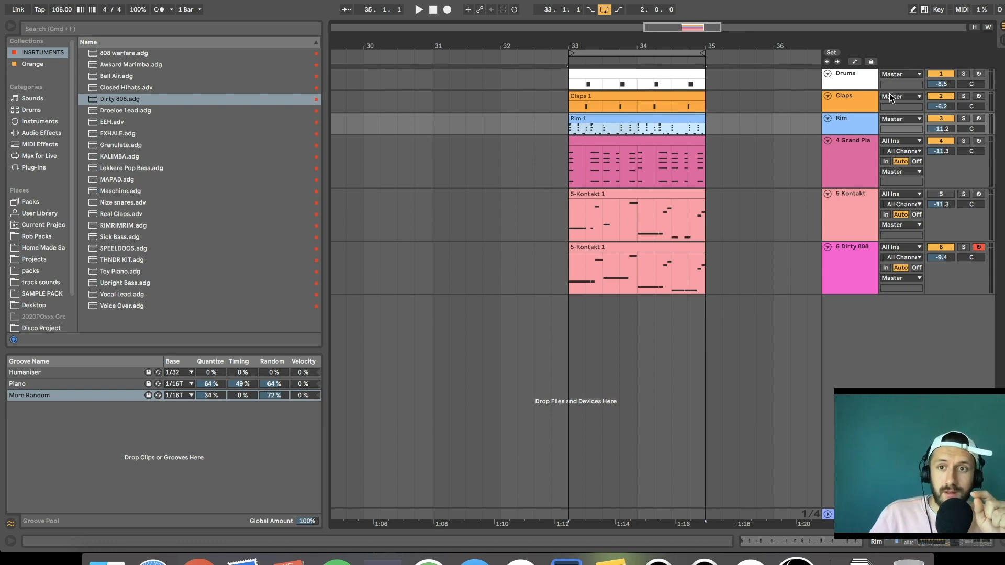
left_click(837, 85)
key("Tab")
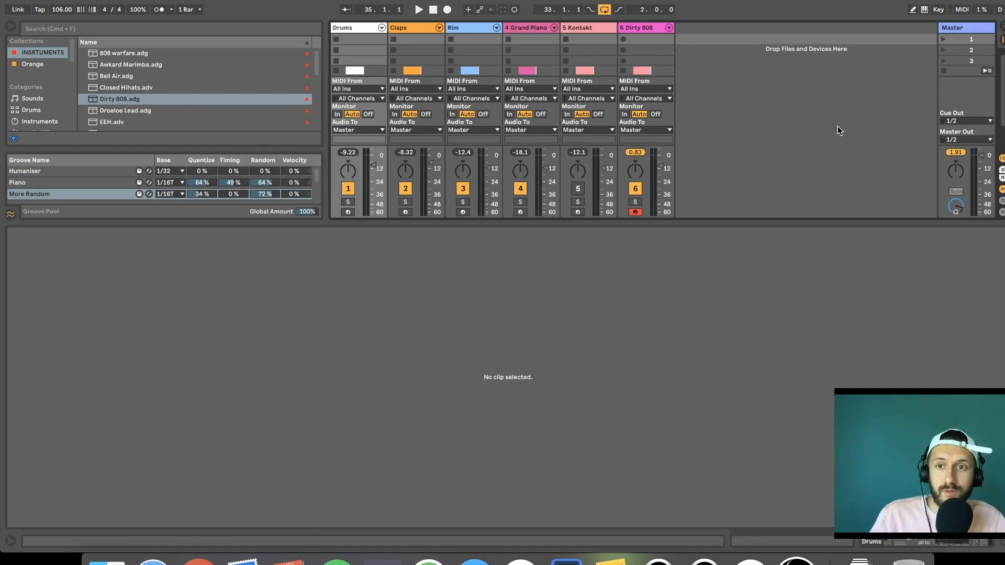
left_click(1001, 25)
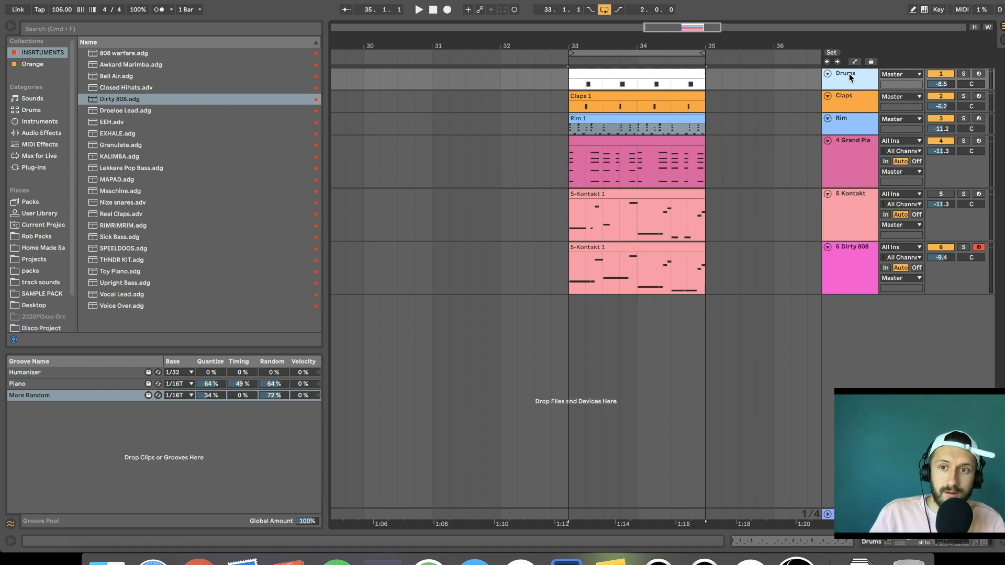
Select the Grand Piano, Kontakt and Dirty 808 tracks together.
left_click(853, 184)
left_click(848, 199)
left_click(853, 165)
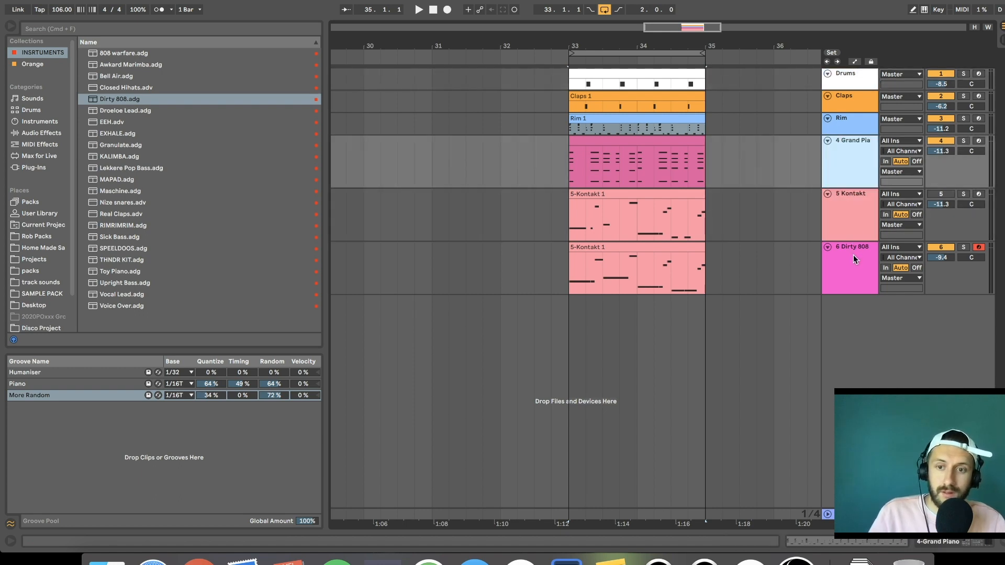
left_click(853, 255, "shift")
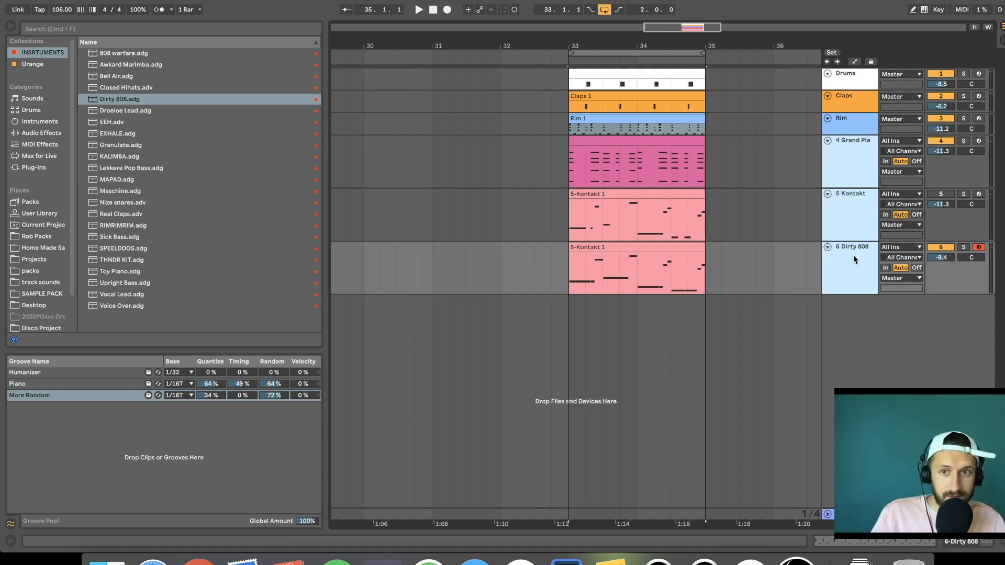